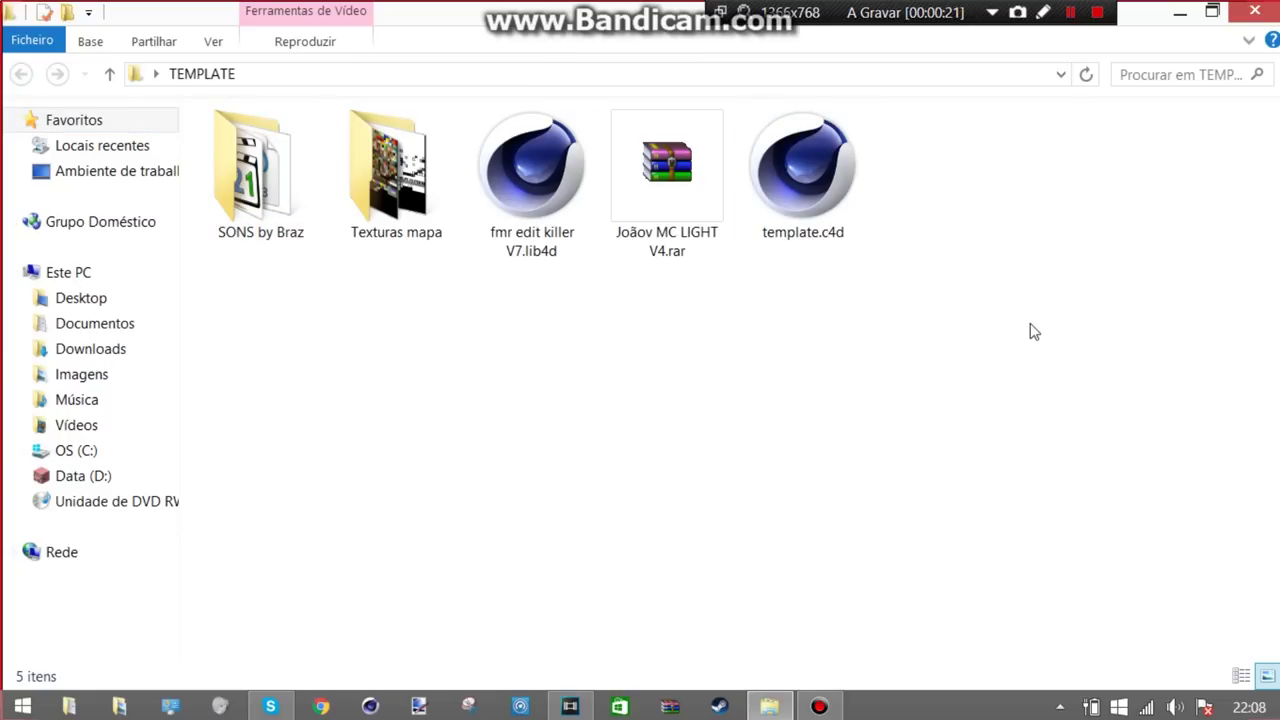
Examine the contents of the template's Texturas mapa and SONS by Braz folders
double_click(396, 168)
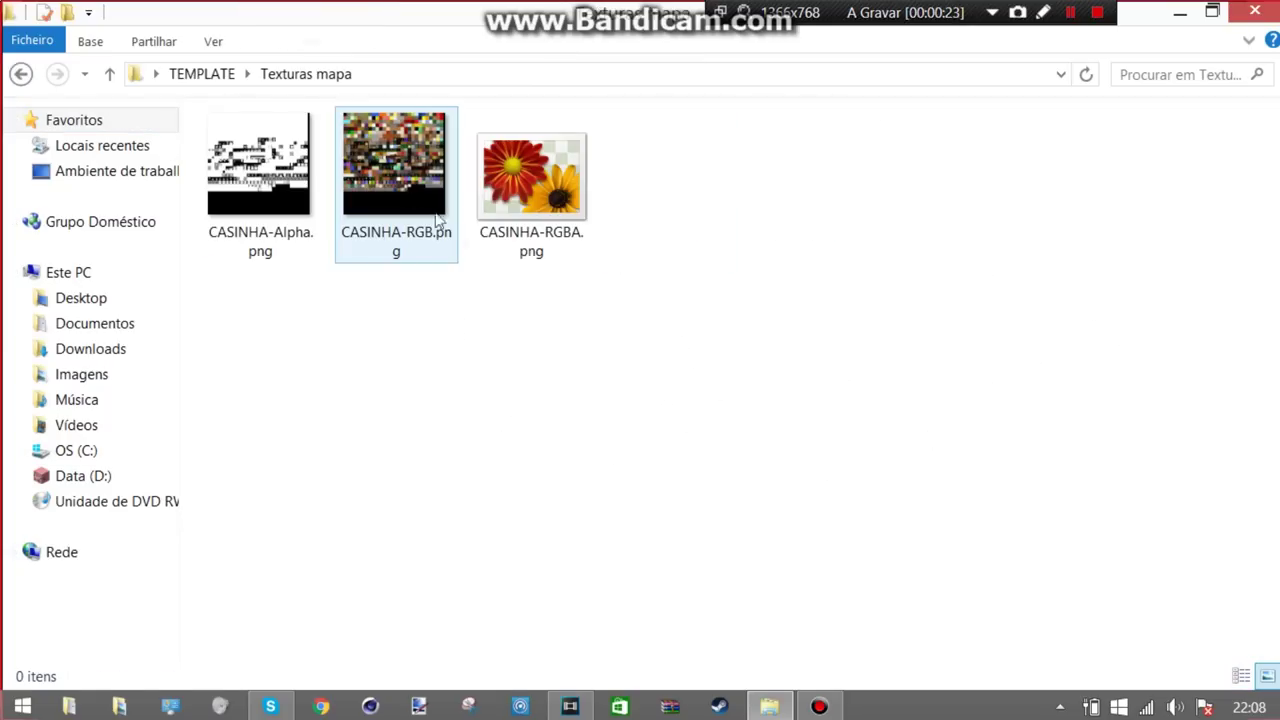
click(20, 73)
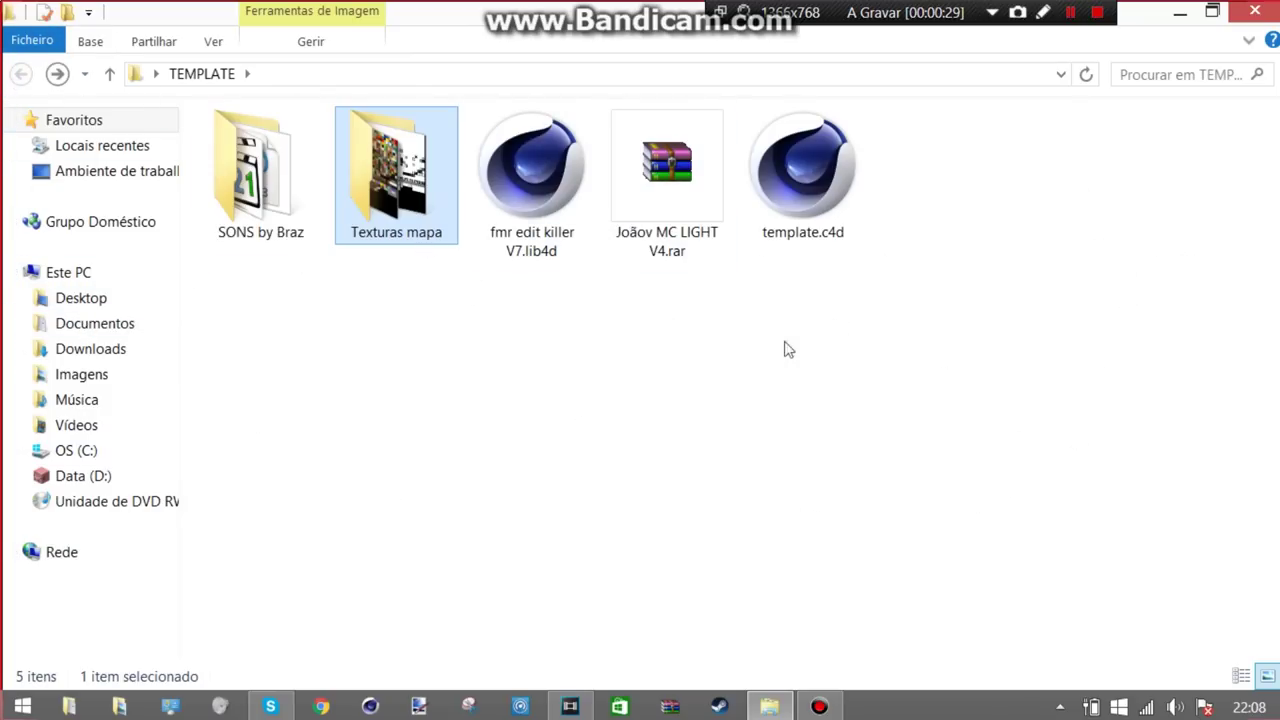
drag(994, 232, 470, 215)
double_click(396, 170)
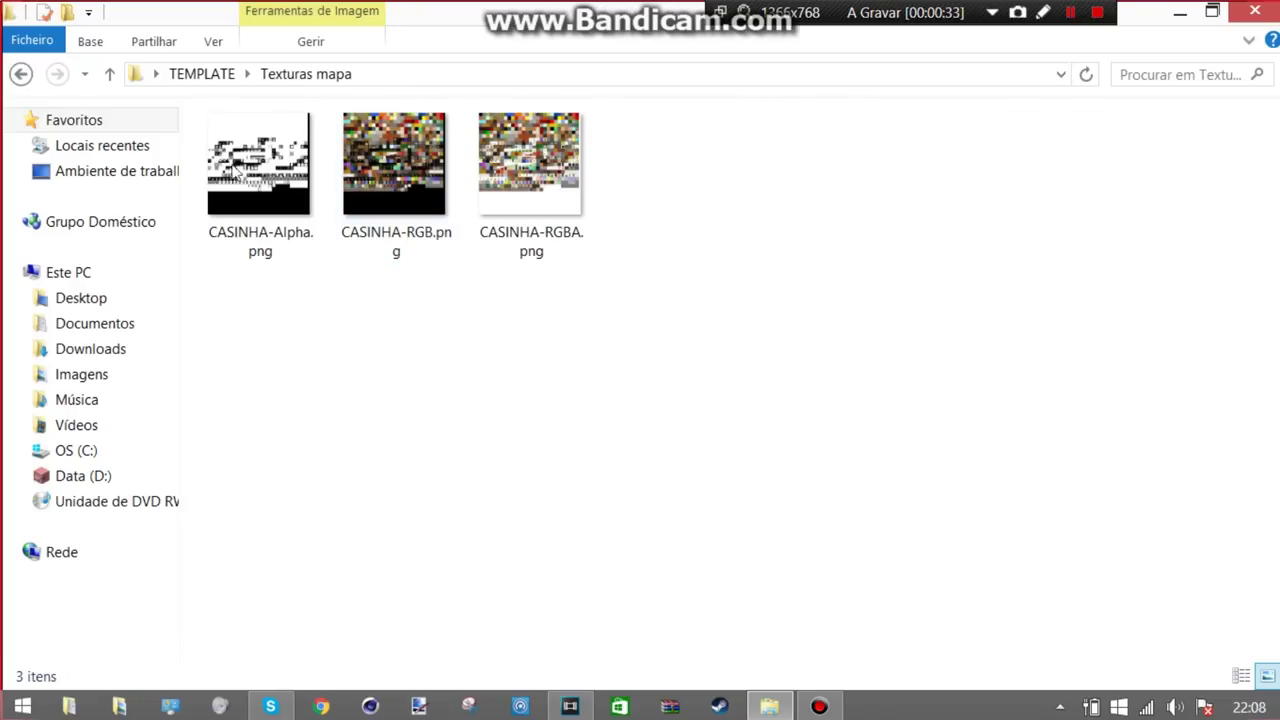
click(21, 74)
click(258, 185)
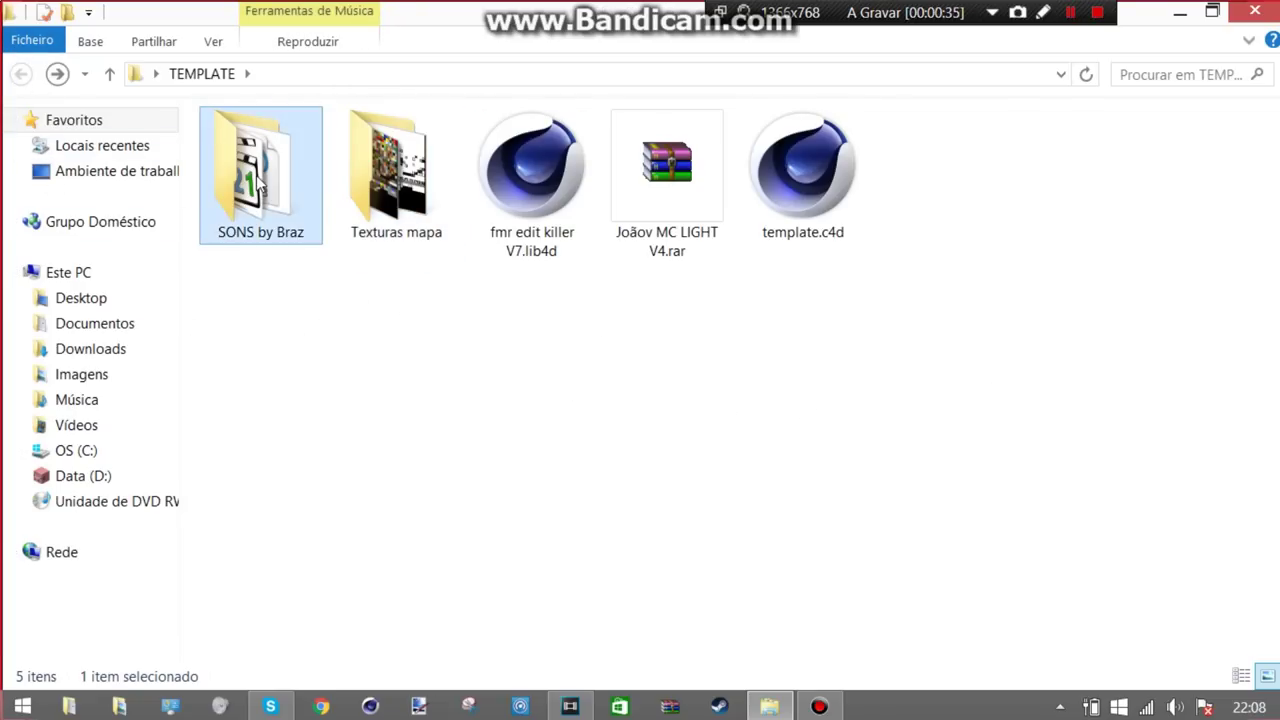
double_click(258, 185)
drag(290, 358, 268, 335)
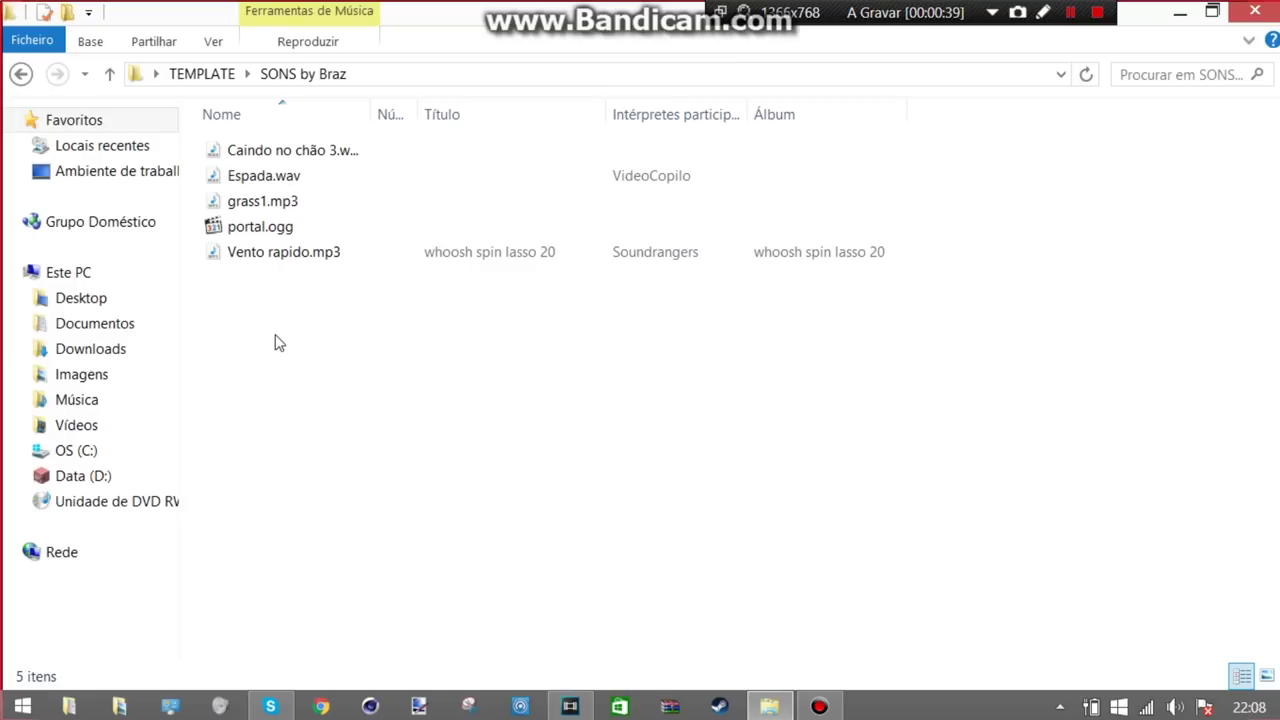
click(20, 75)
double_click(257, 172)
drag(290, 440, 484, 358)
key(BackSpace)
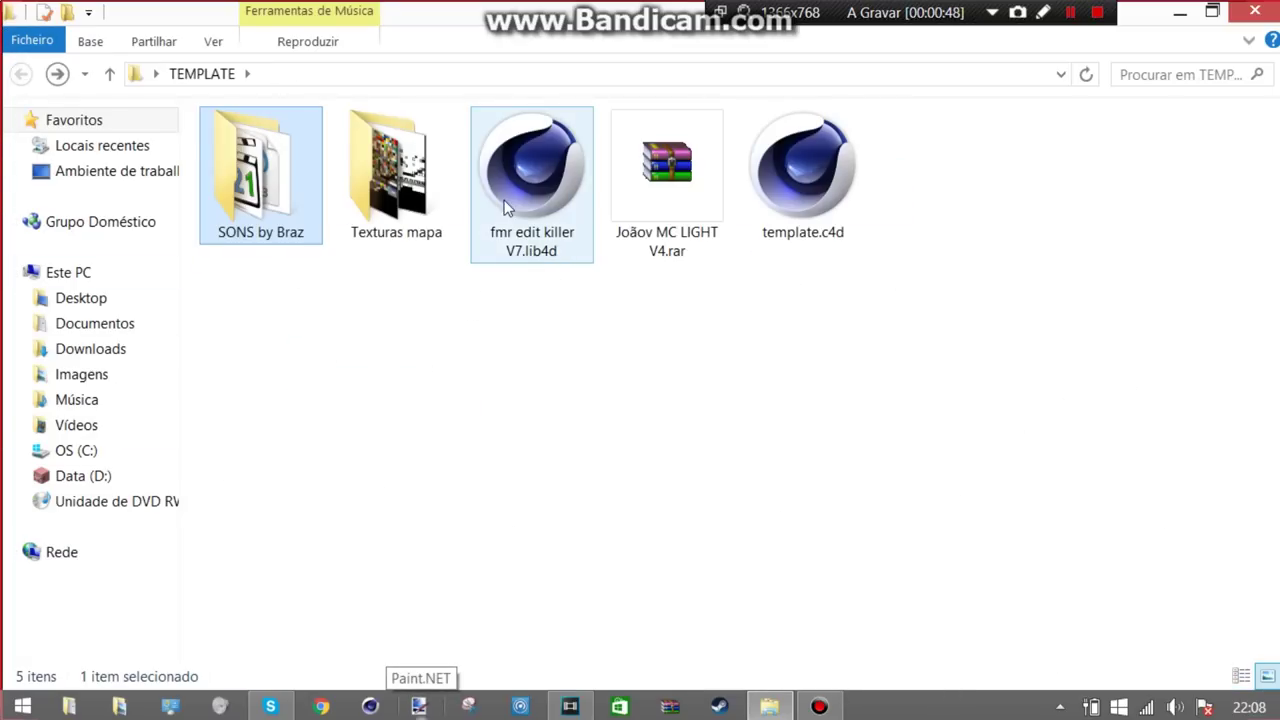
Open the template.c4d project from the TEMPLATE folder in Cinema 4D
click(510, 206)
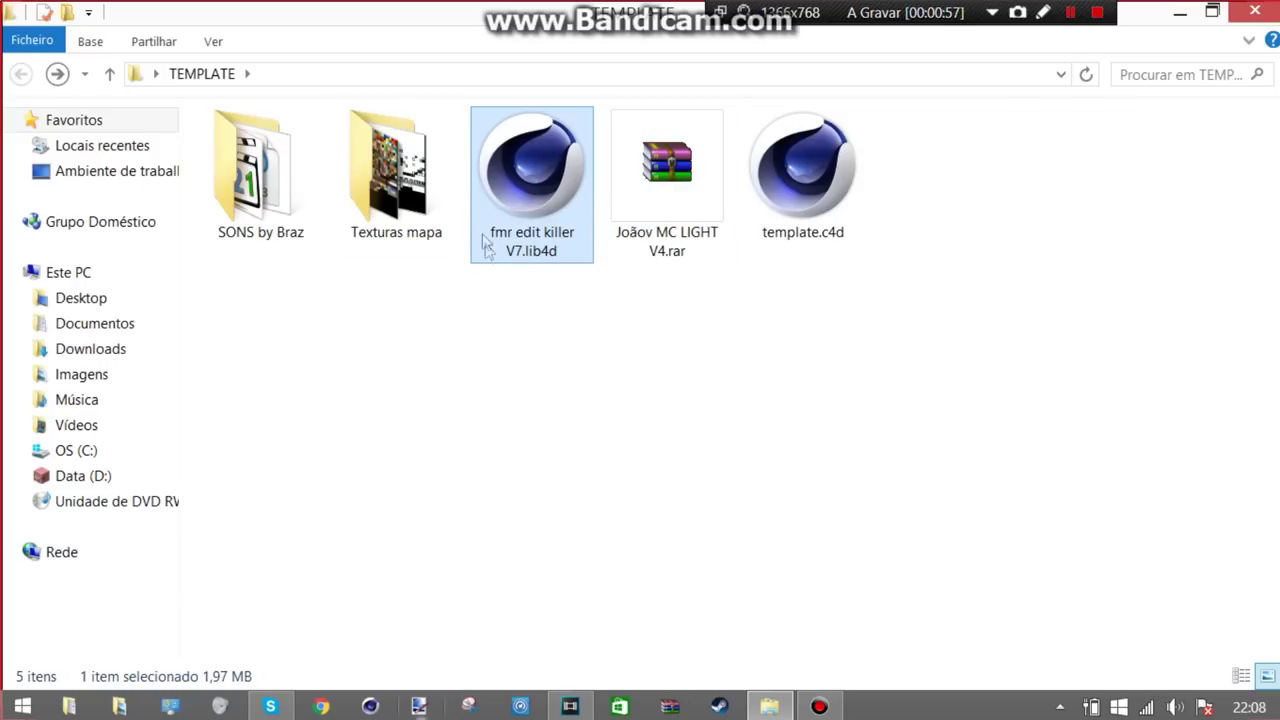
click(686, 162)
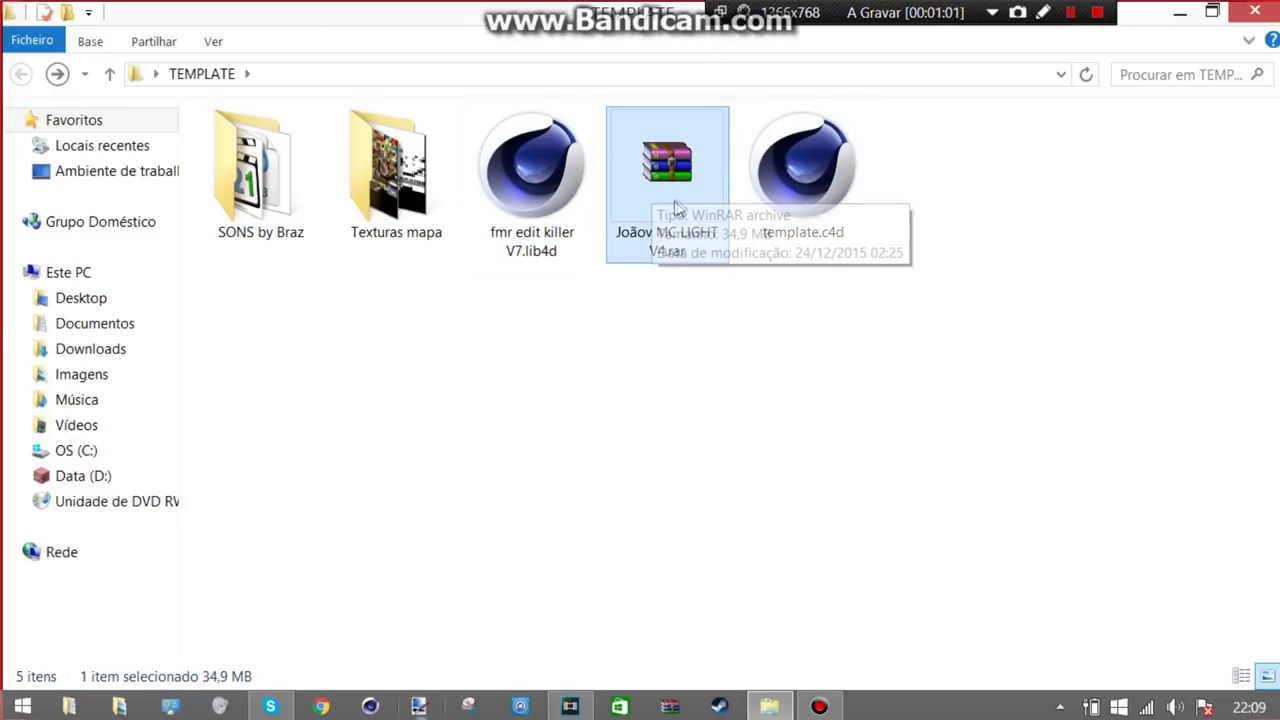
click(769, 343)
click(820, 172)
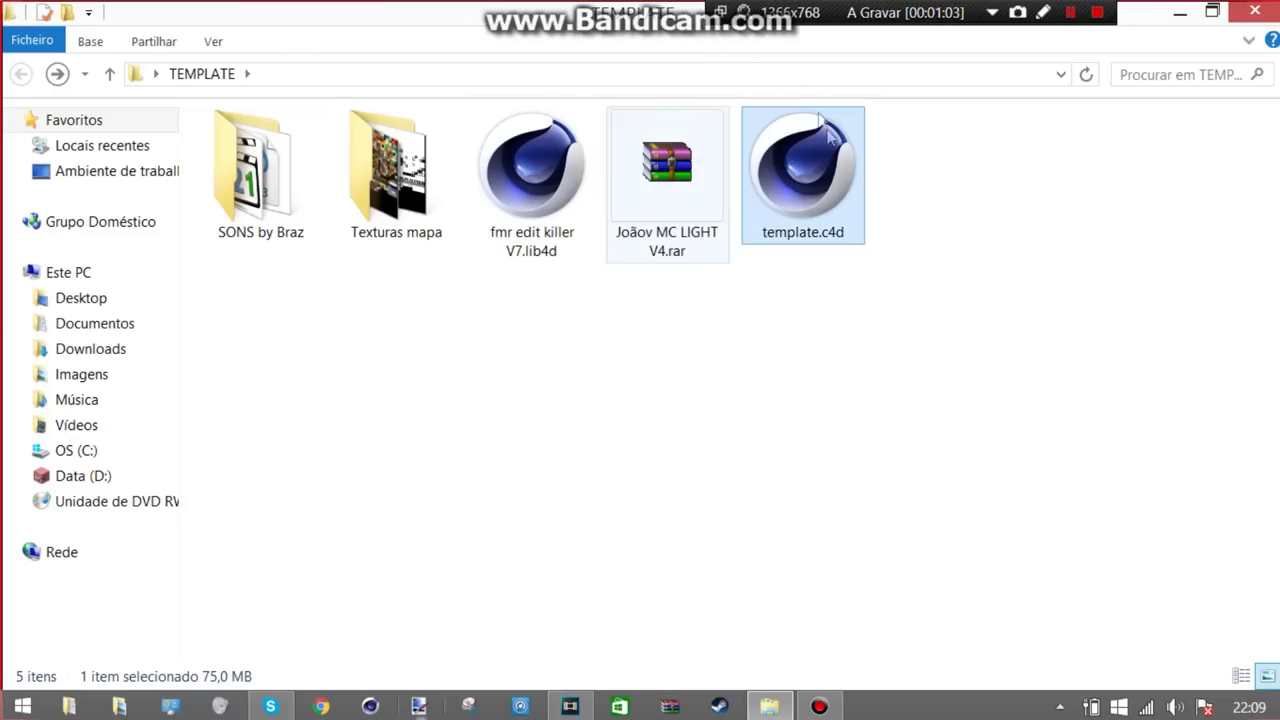
double_click(806, 199)
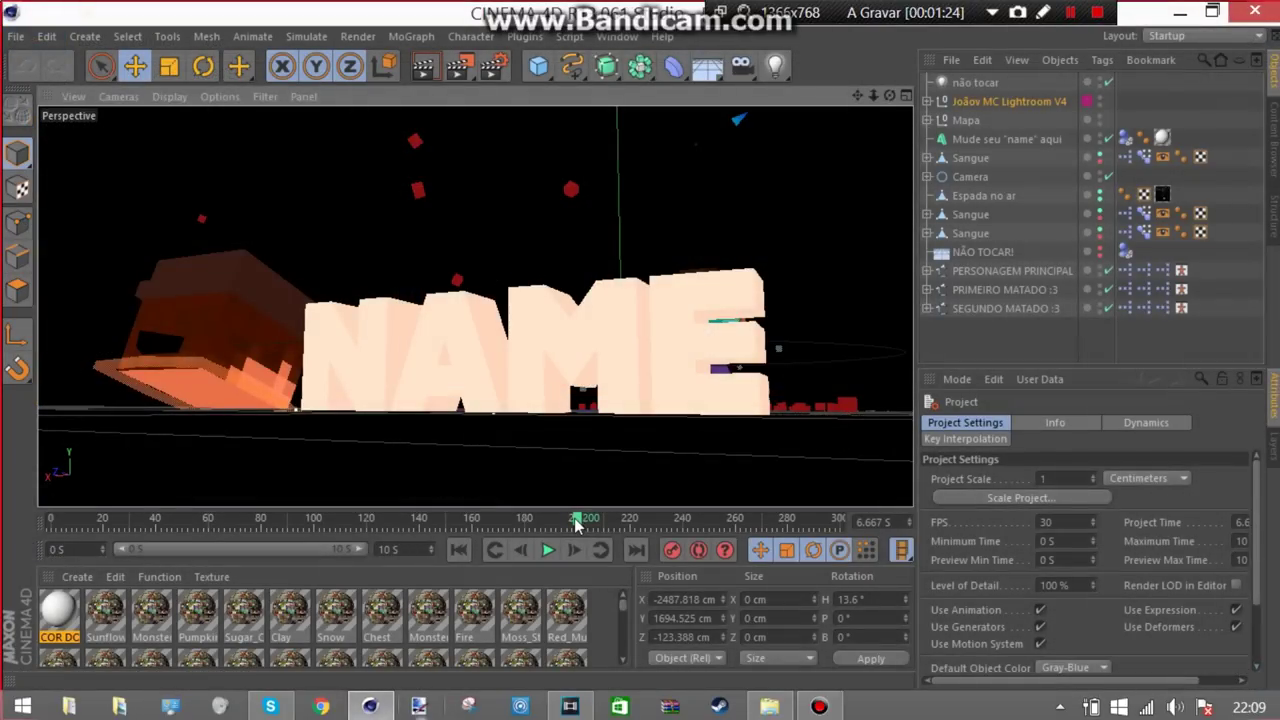
Rewind the animation to 0 S and show the color settings of the COR DO NOME material
drag(578, 526, 30, 541)
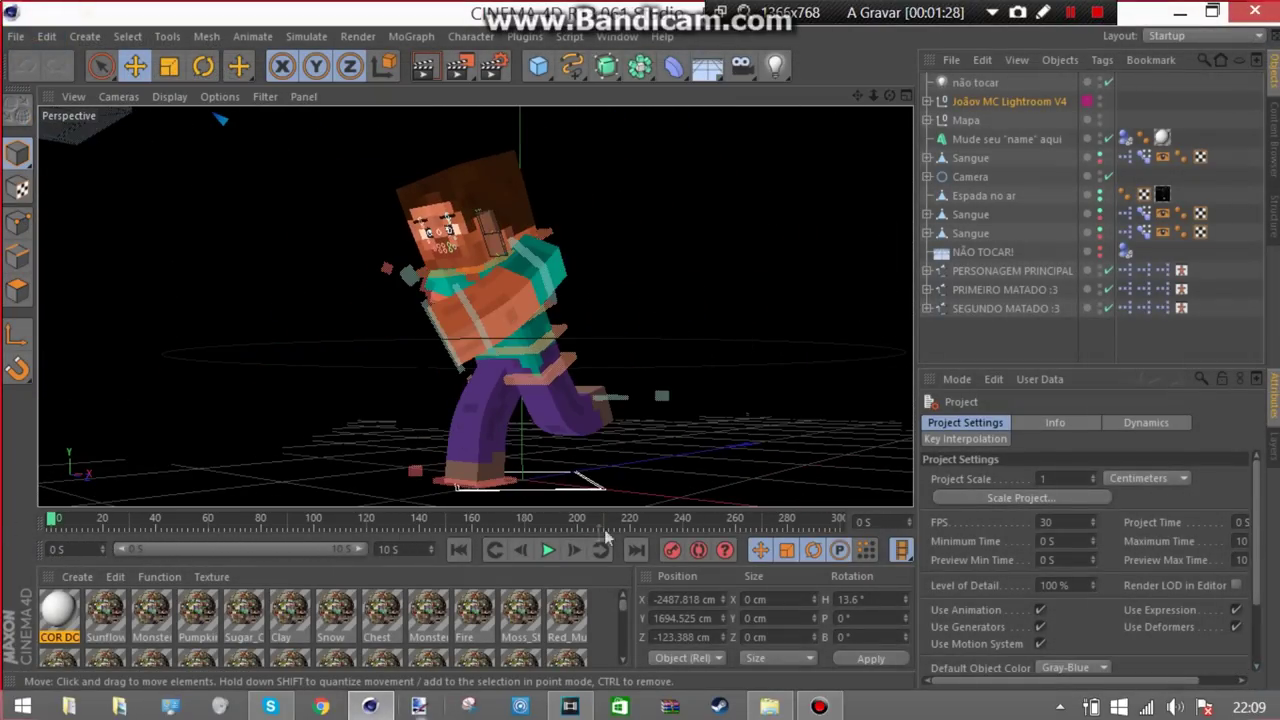
click(58, 620)
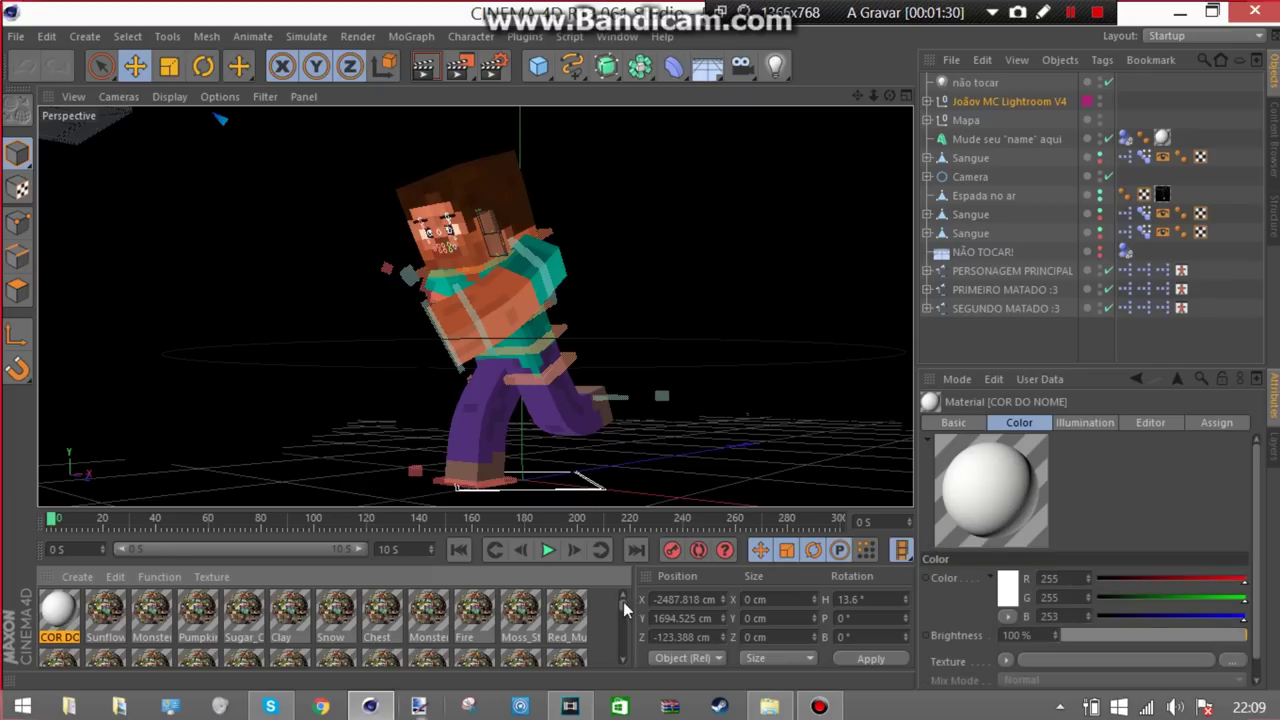
drag(623, 605, 624, 573)
Set the skin of PERSONAGEM PRINCIPAL to LOUCO.png from the tex folder in Downloads
click(1026, 269)
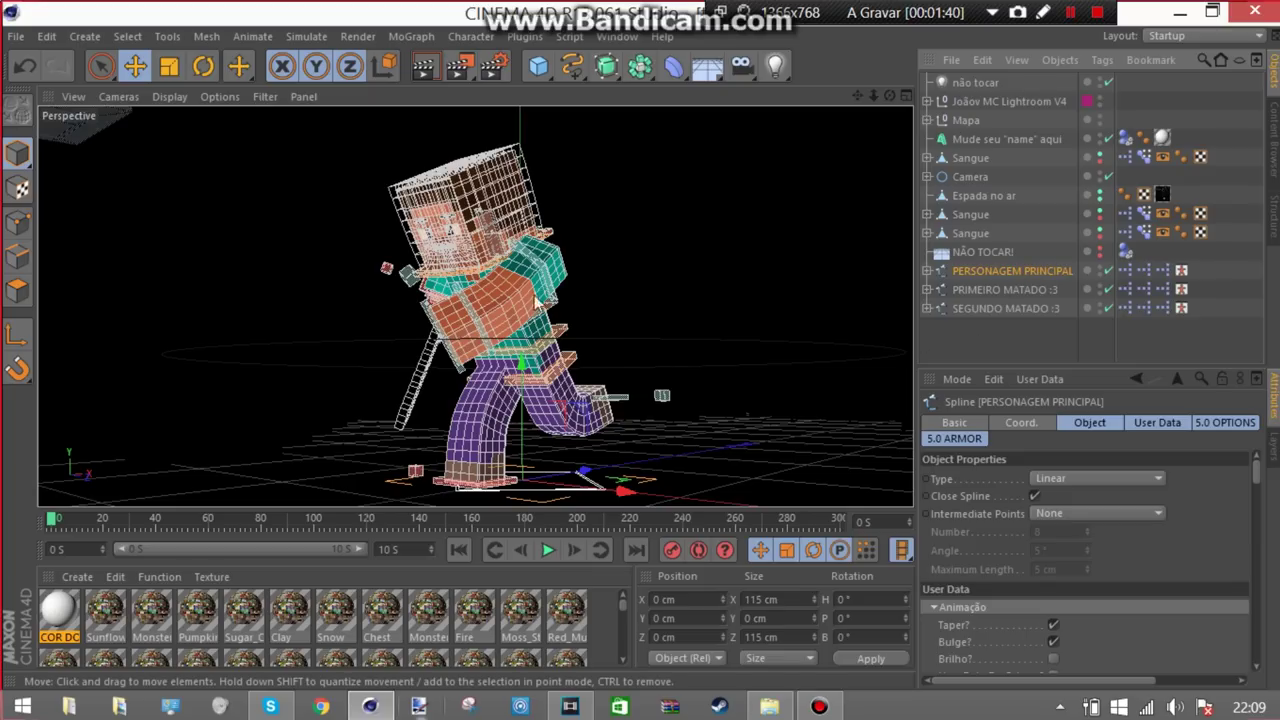
click(1218, 424)
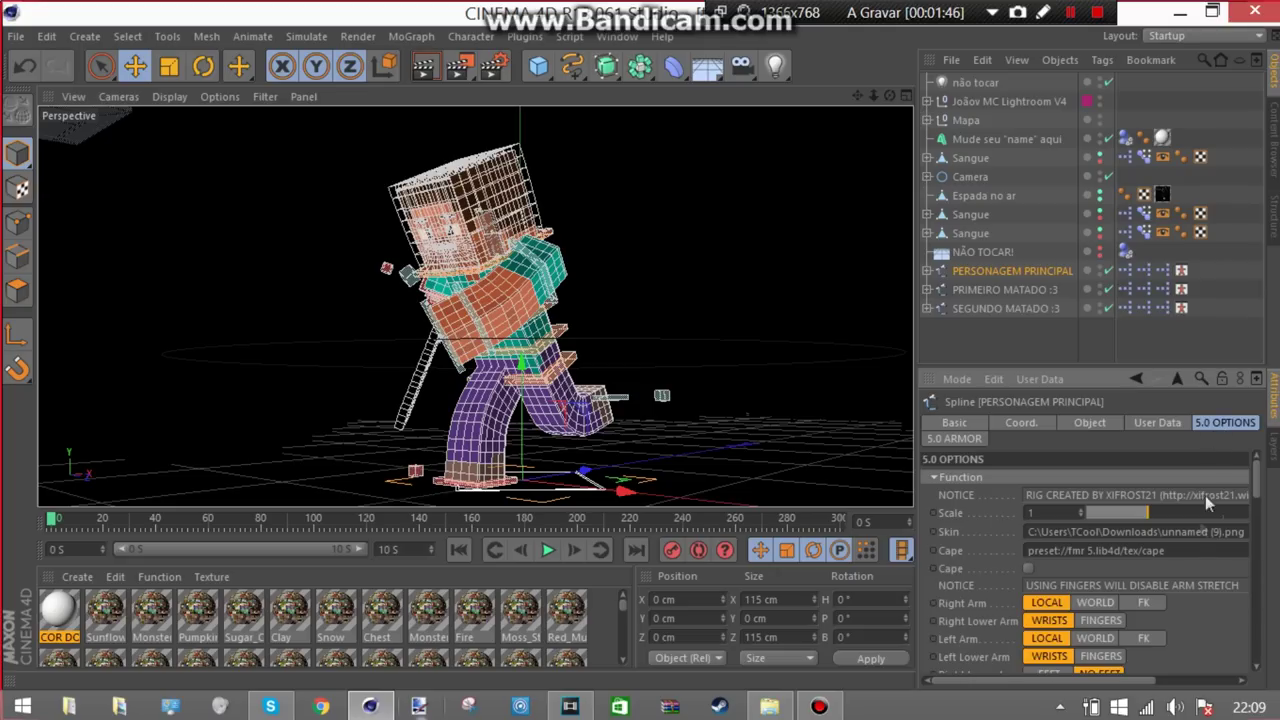
drag(958, 686, 1038, 686)
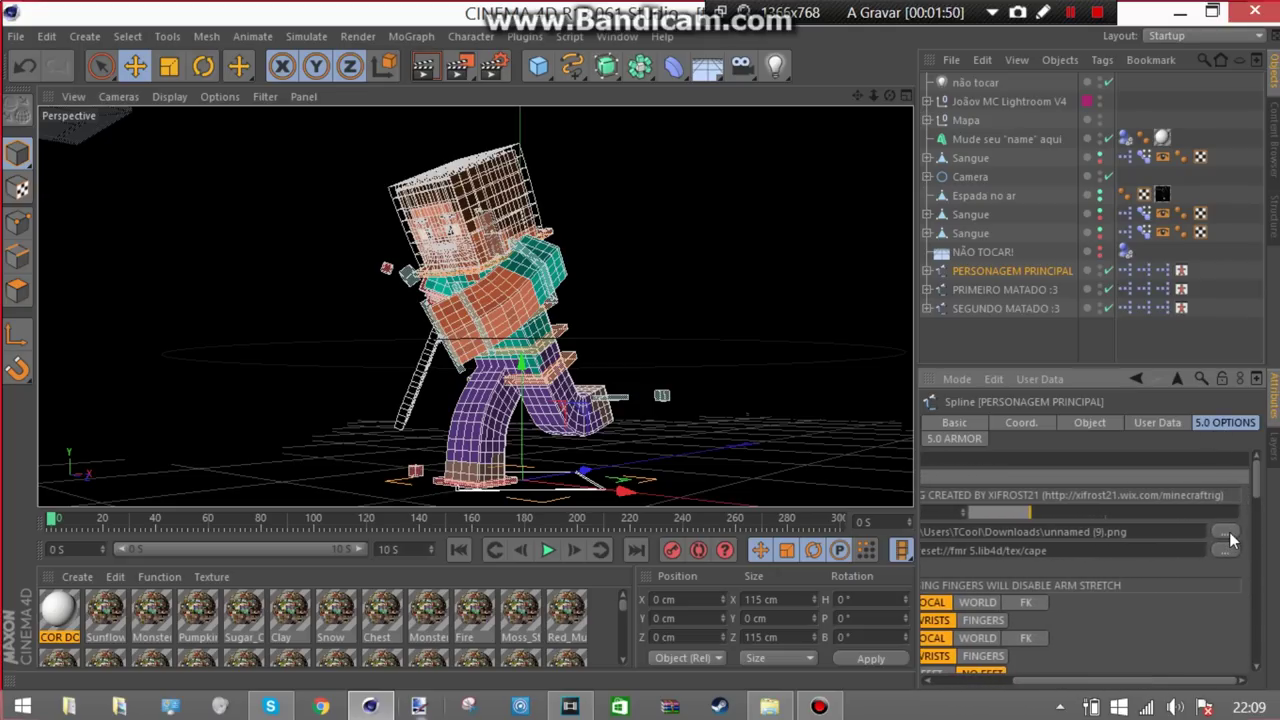
click(1226, 535)
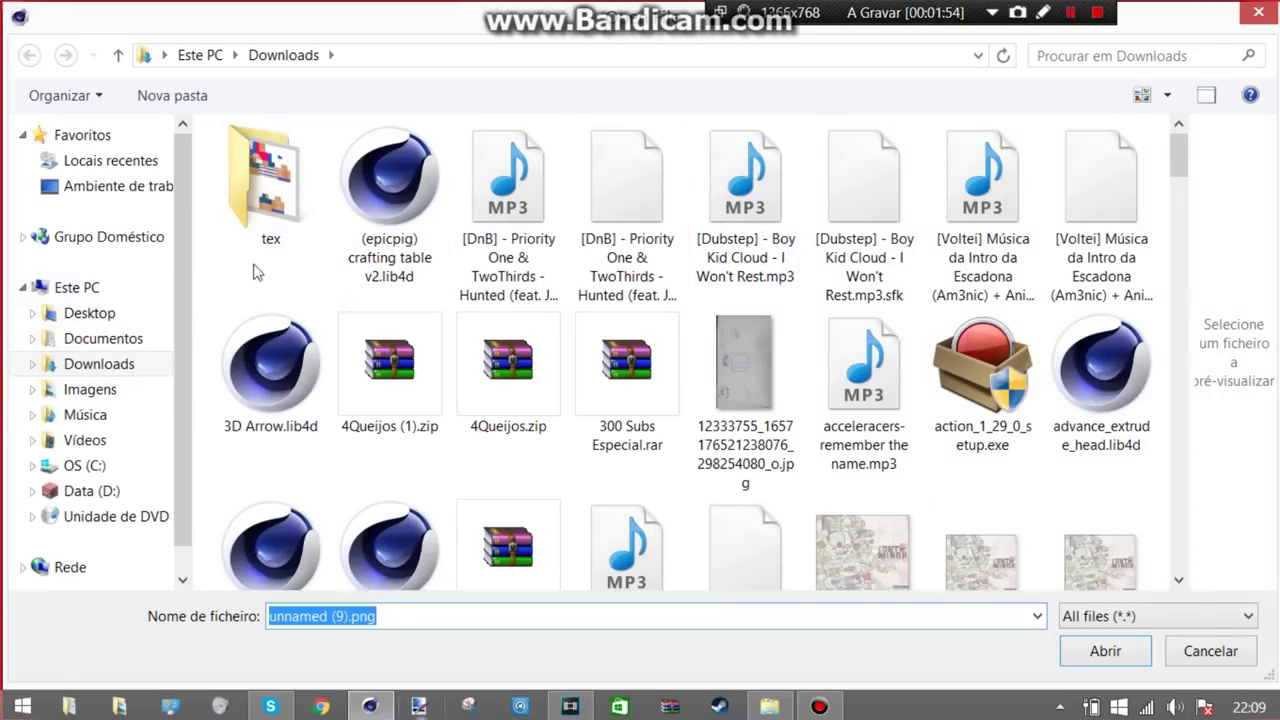
click(266, 182)
double_click(266, 182)
double_click(271, 190)
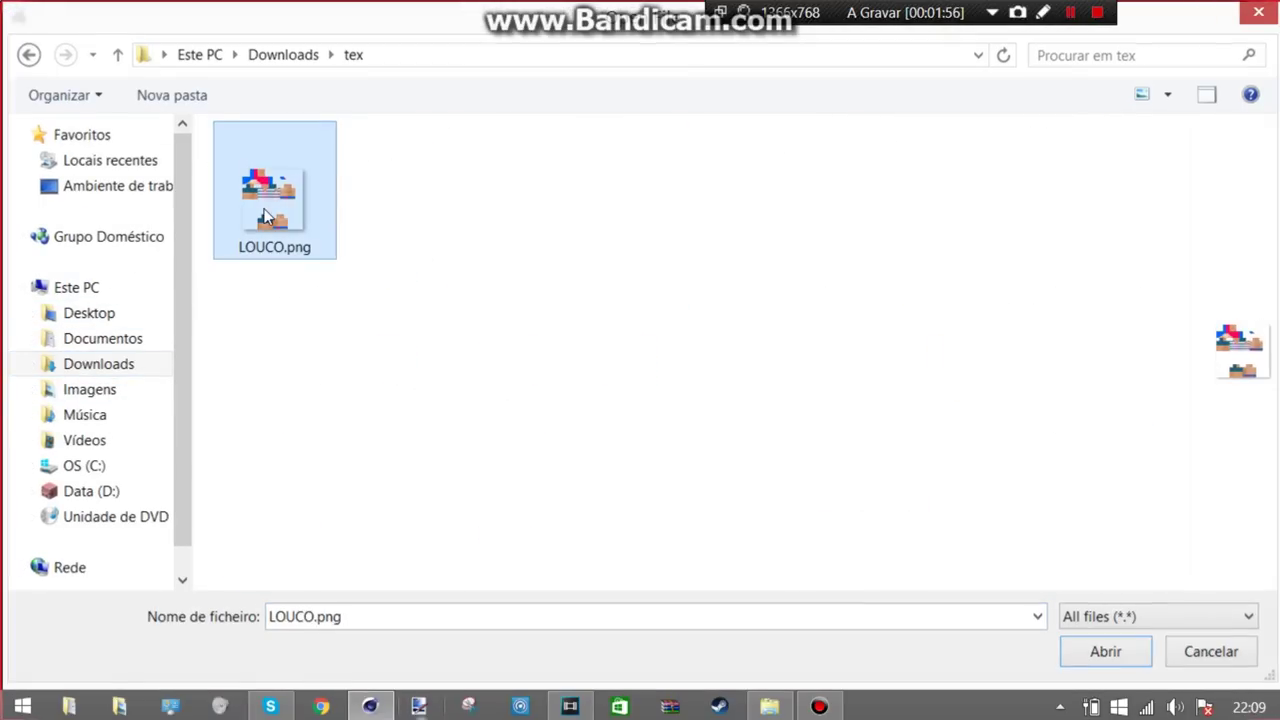
click(978, 345)
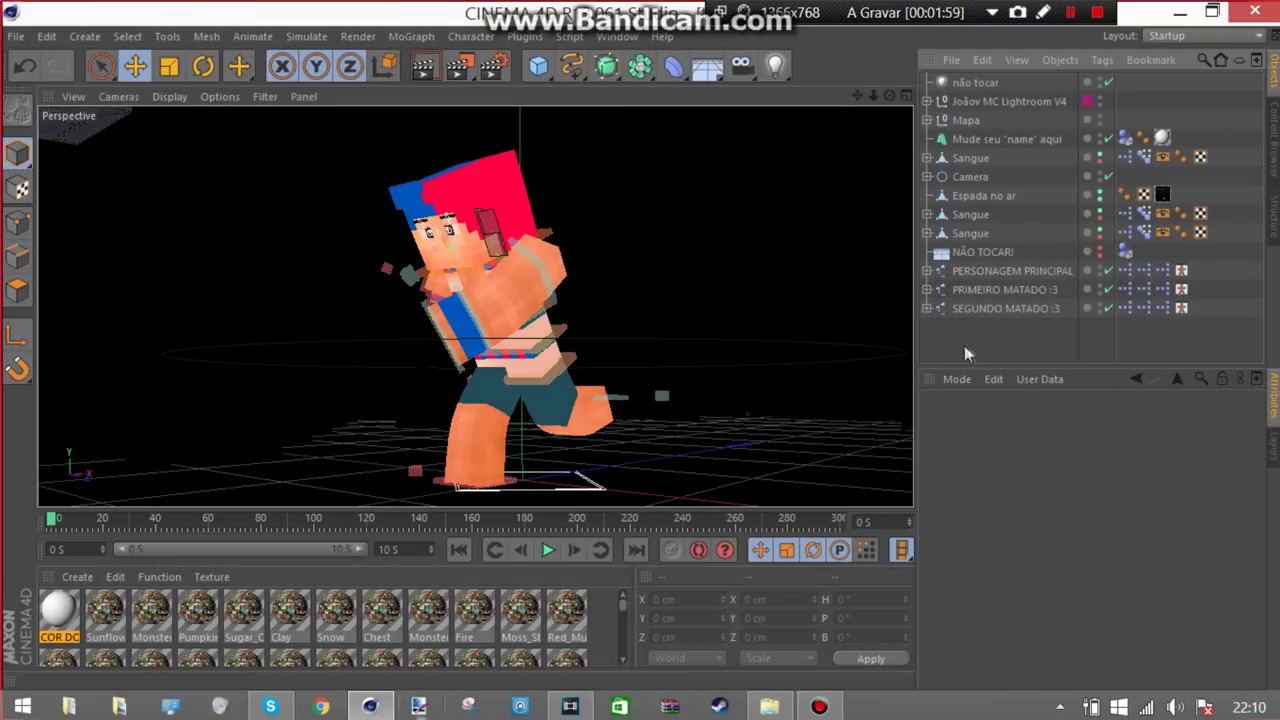
Play the animation until the first victim appears and set the skin of PRIMEIRO MATADO :3 to My-Skin.png from Downloads
click(547, 551)
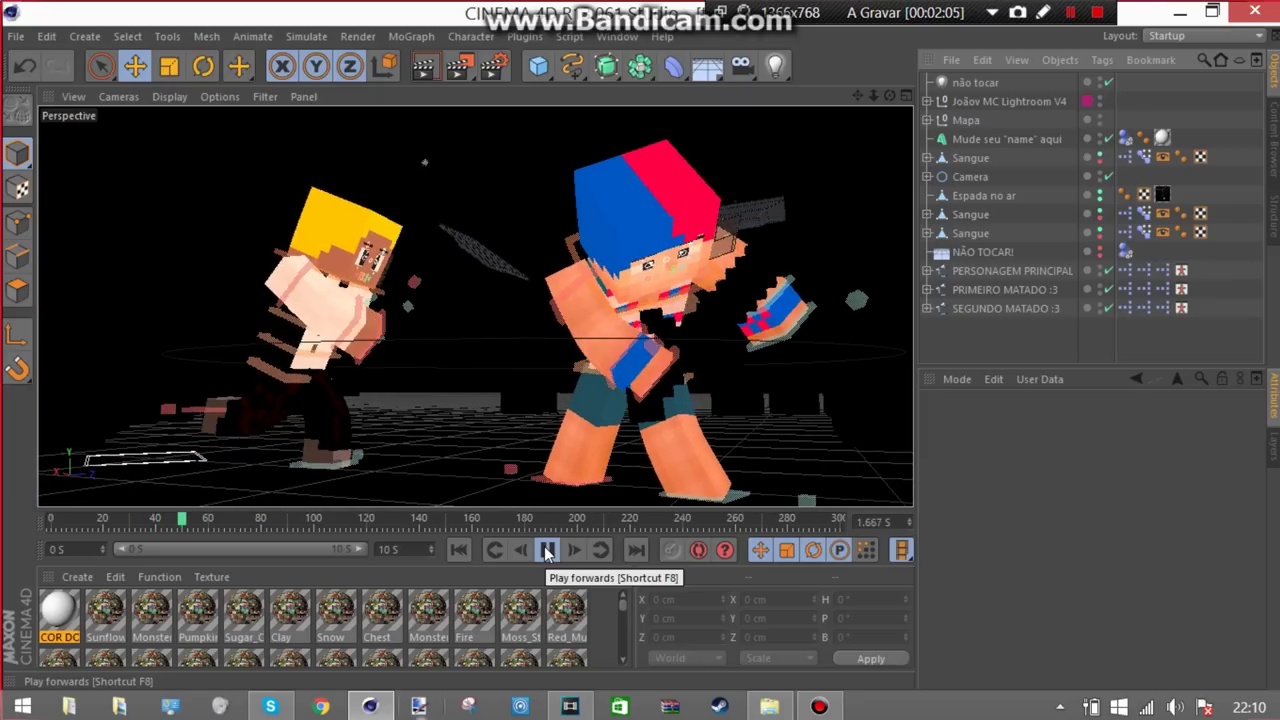
click(547, 551)
click(1005, 290)
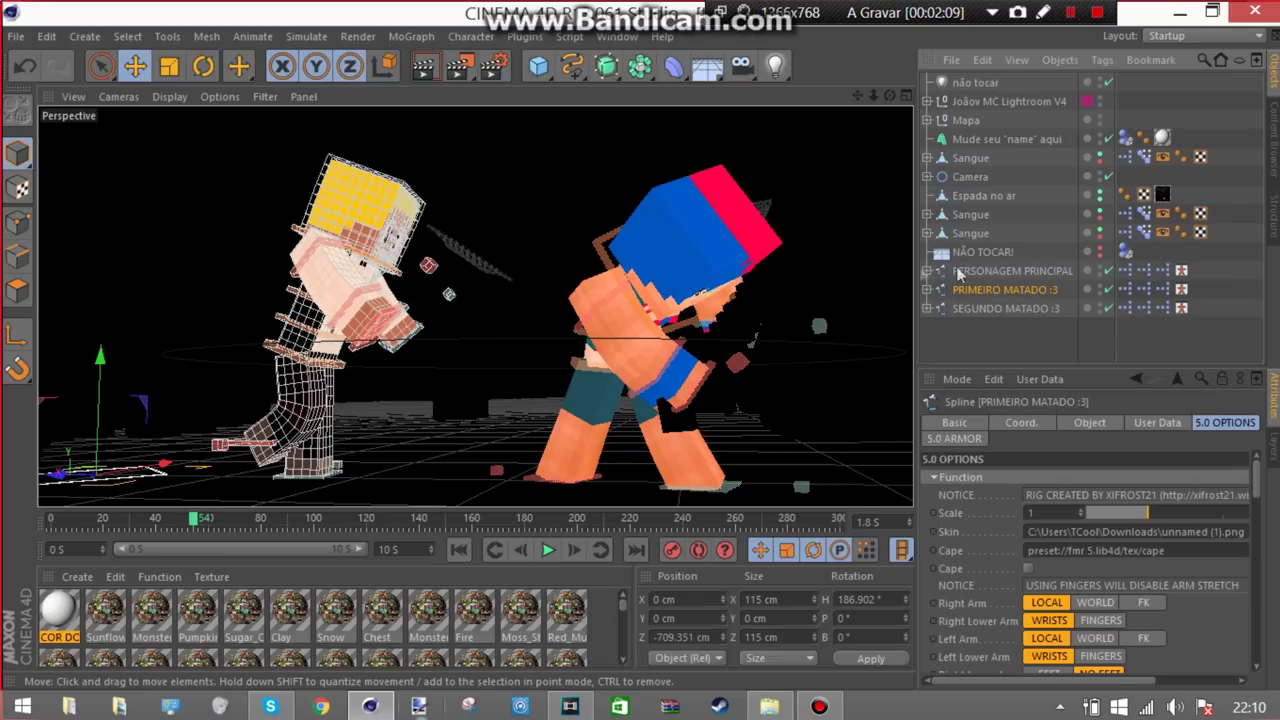
drag(1128, 681, 1190, 681)
click(1232, 545)
drag(1182, 178, 1176, 495)
click(560, 272)
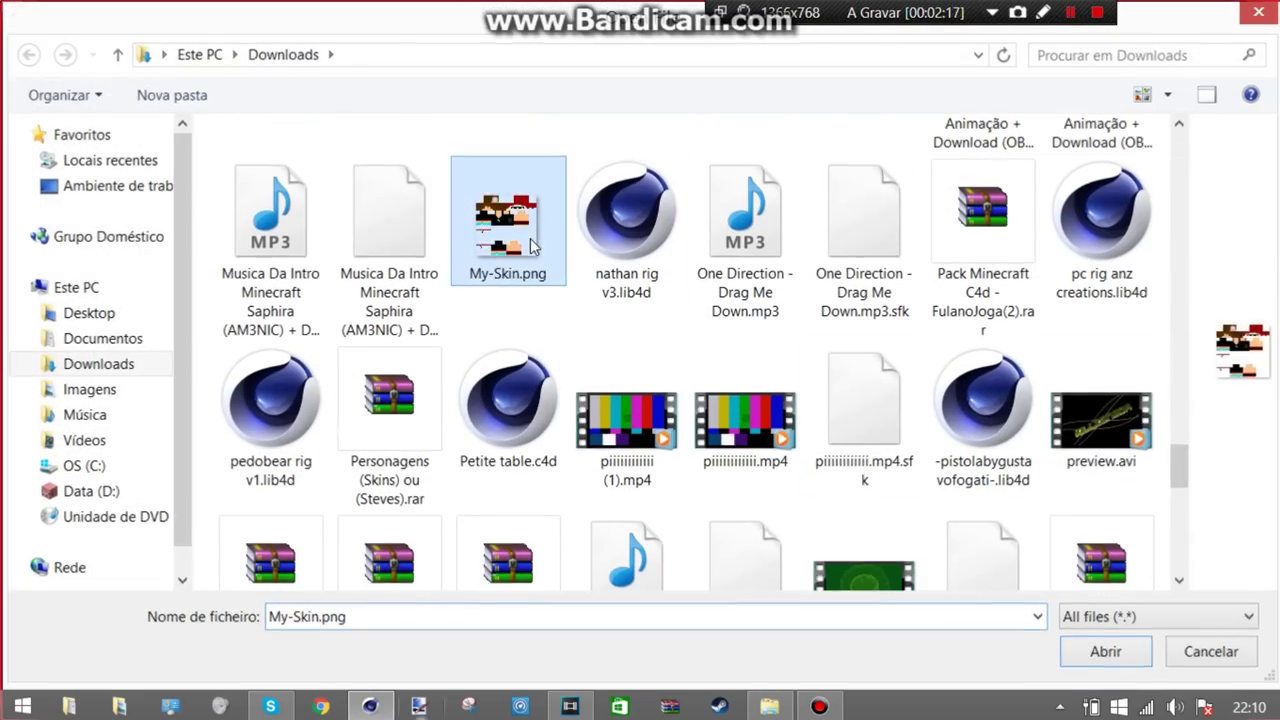
double_click(535, 247)
click(969, 349)
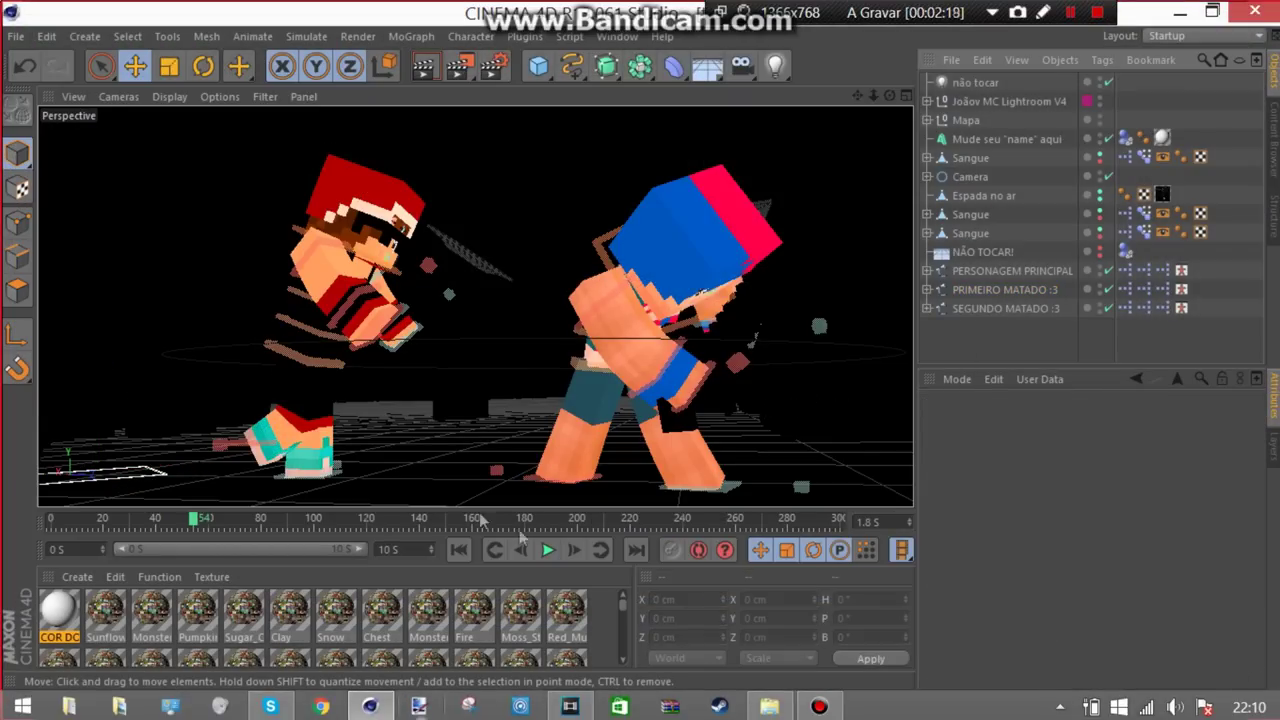
Play on to the second victim and set the skin of SEGUNDO MATADO :3 to unnamed (13).png from Downloads
click(546, 550)
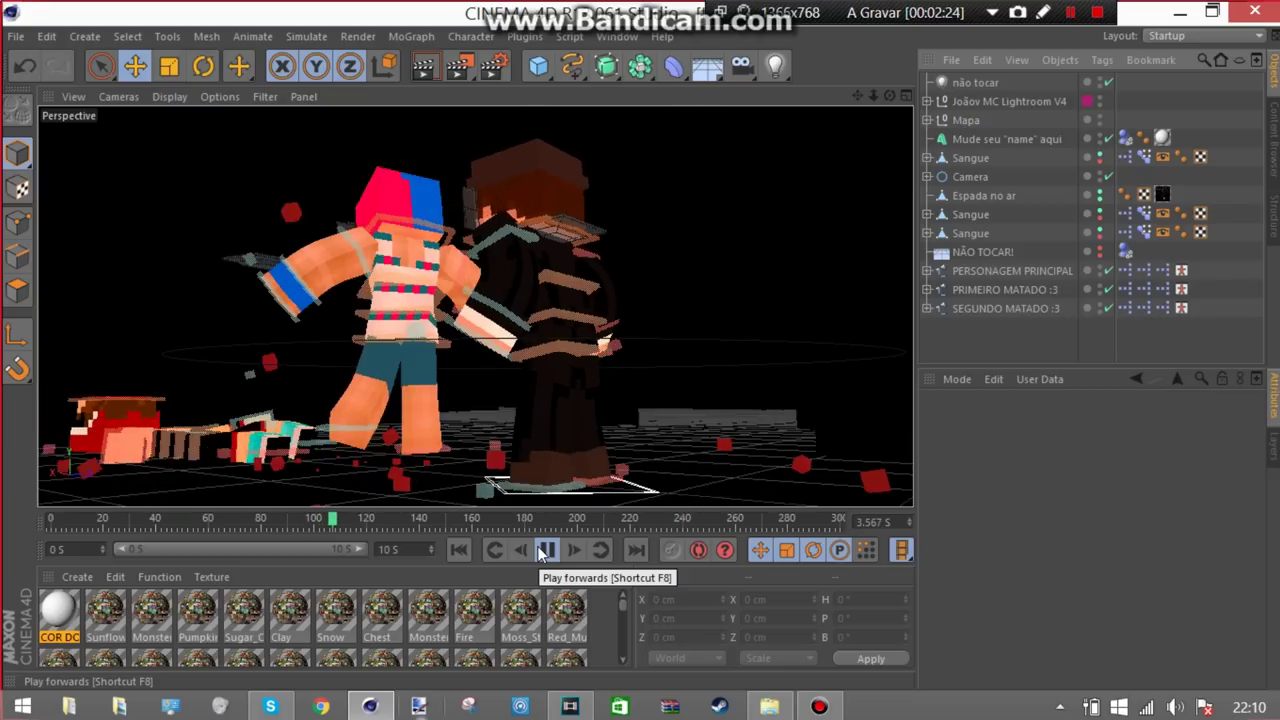
click(544, 551)
click(1029, 309)
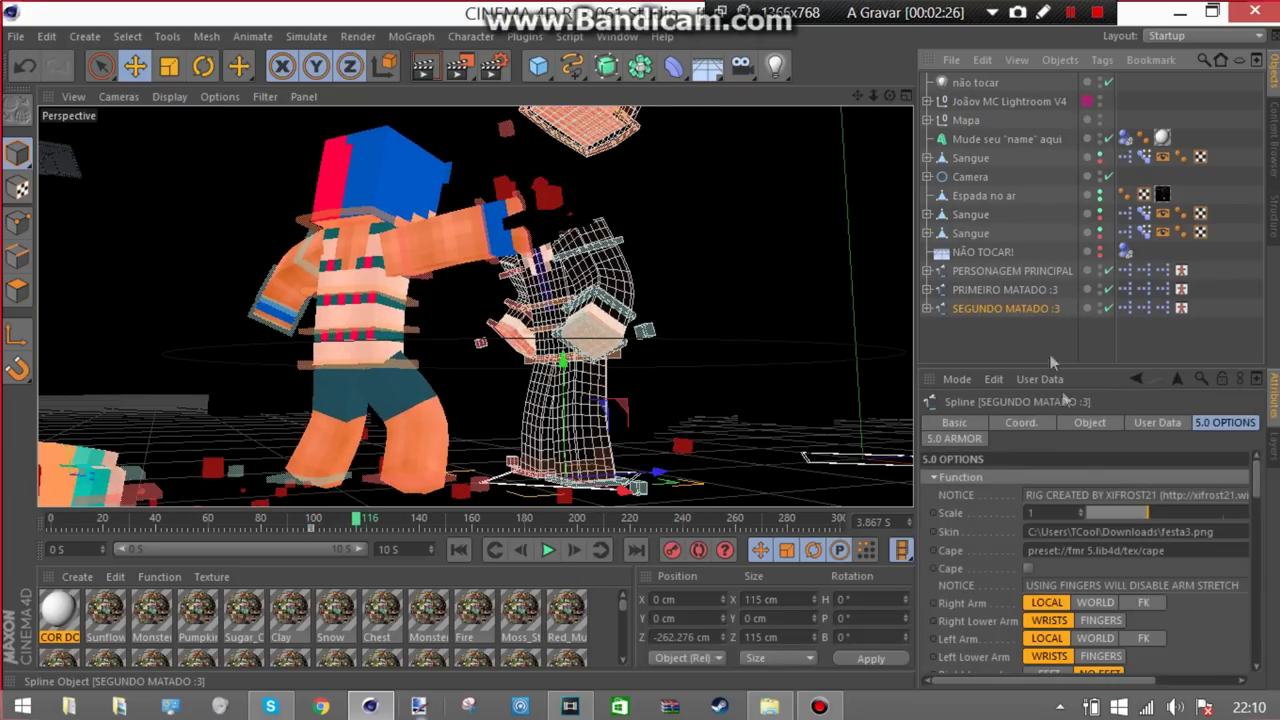
drag(1138, 681, 1170, 681)
click(1243, 552)
click(1258, 12)
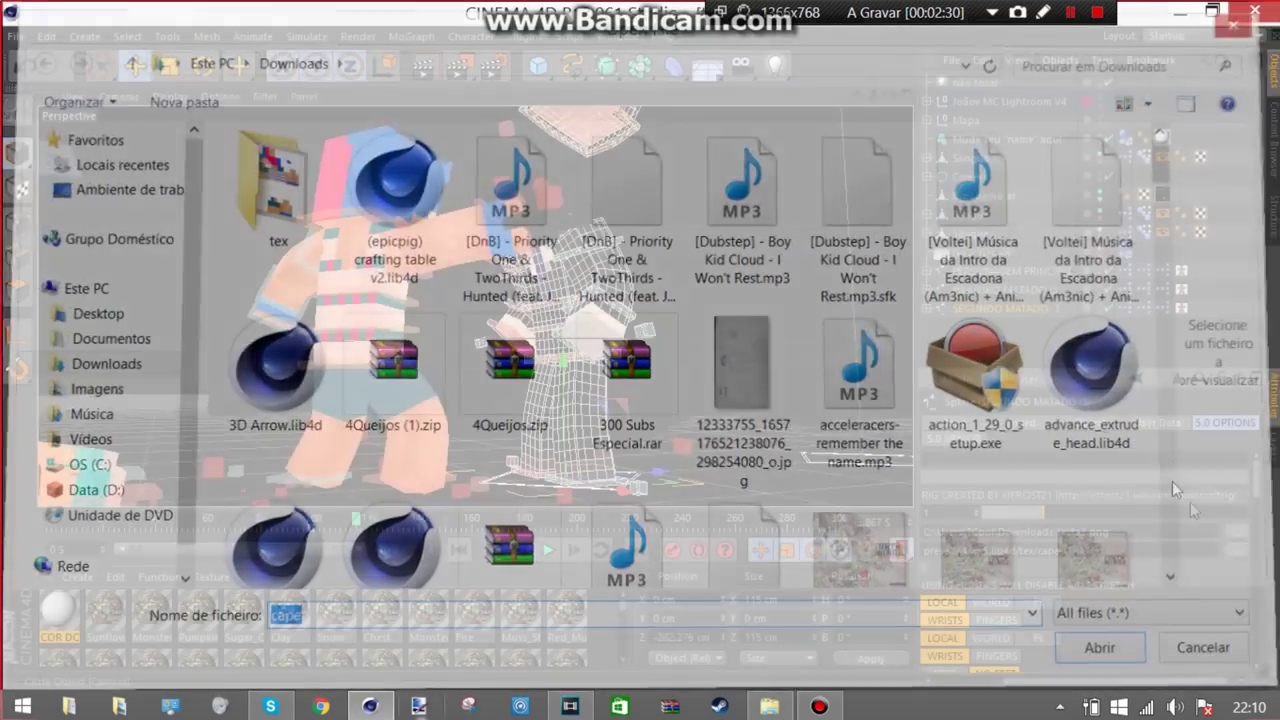
click(1236, 542)
drag(1179, 158, 1180, 545)
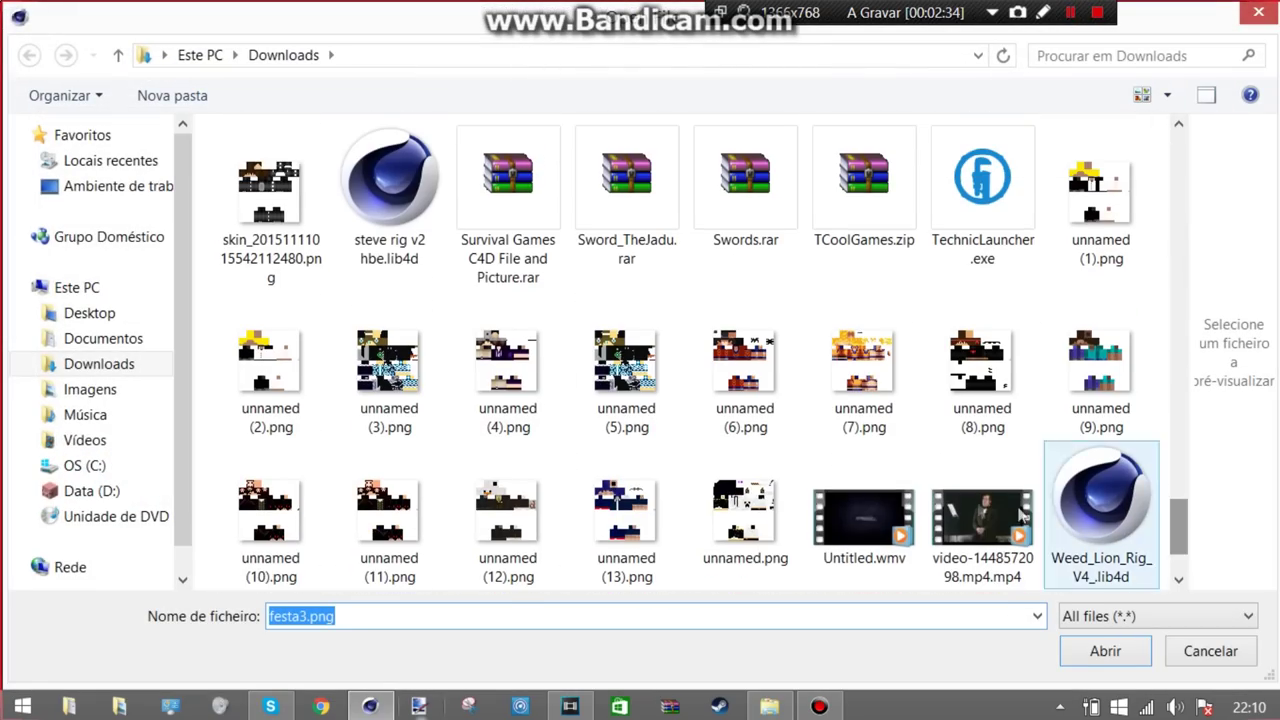
double_click(630, 528)
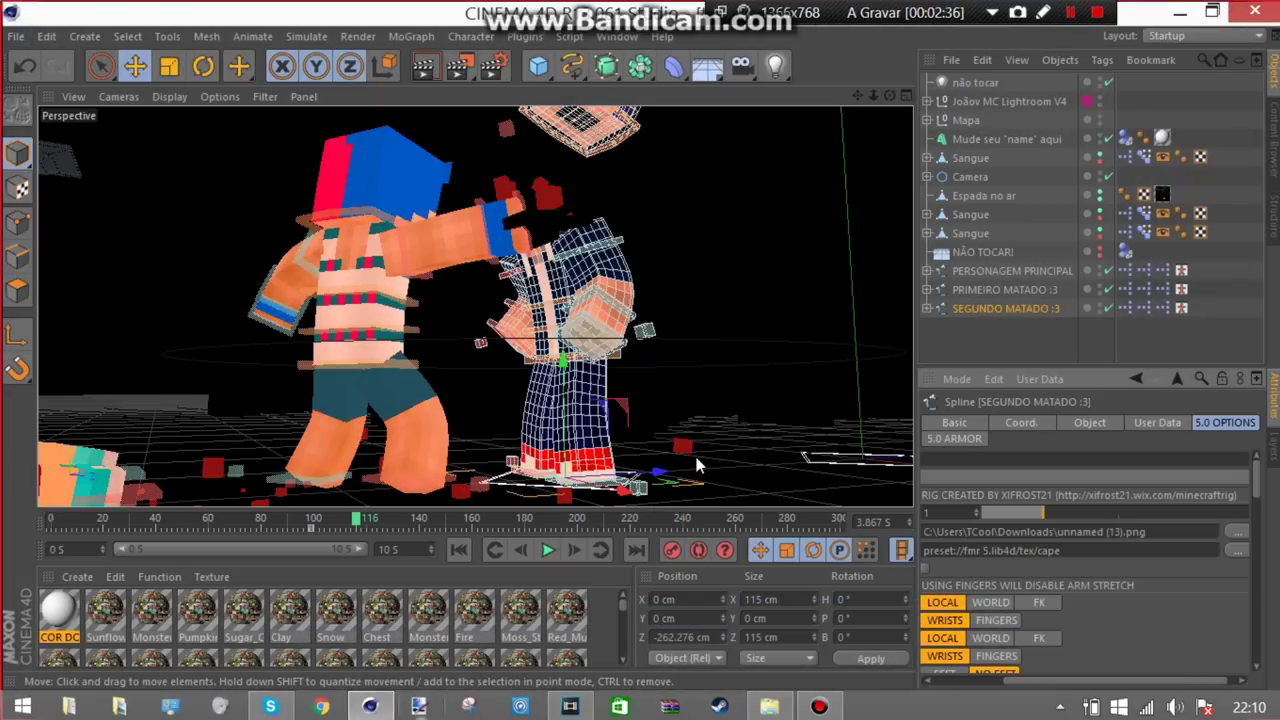
click(979, 344)
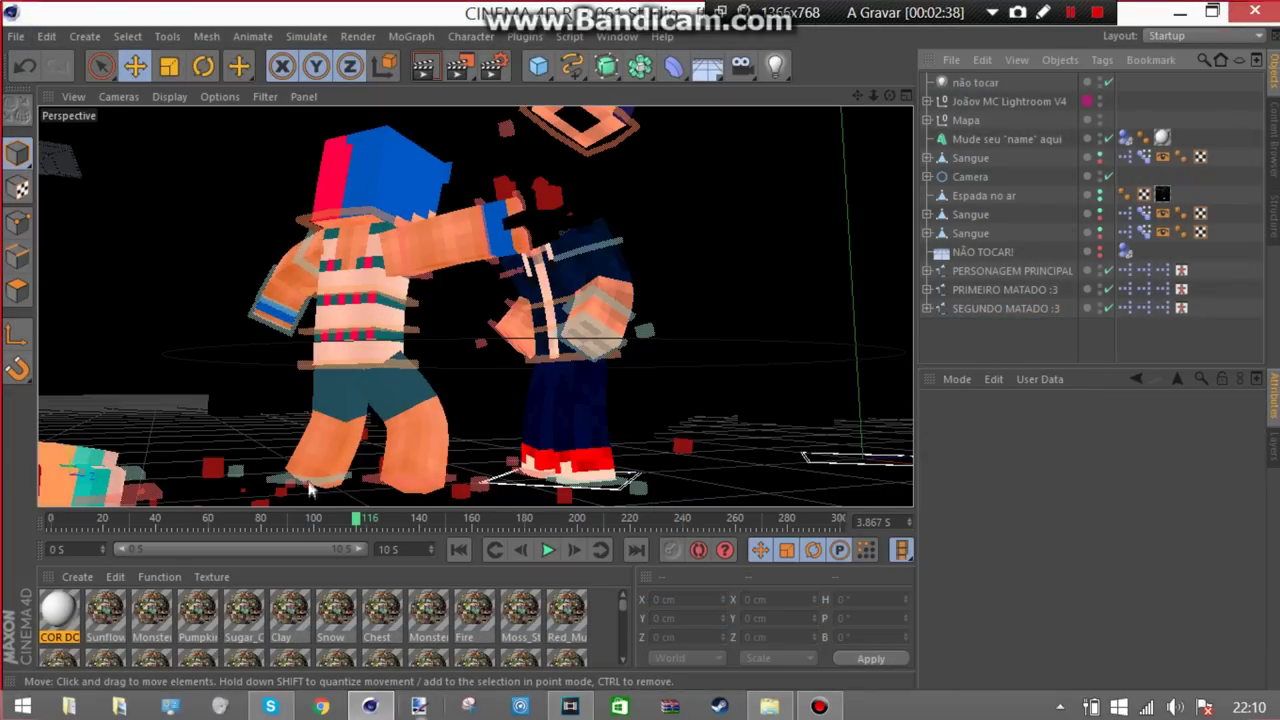
Review the reskinned characters along the timeline, return to 0 S and look through the scene's materials
drag(358, 521, 314, 505)
click(987, 270)
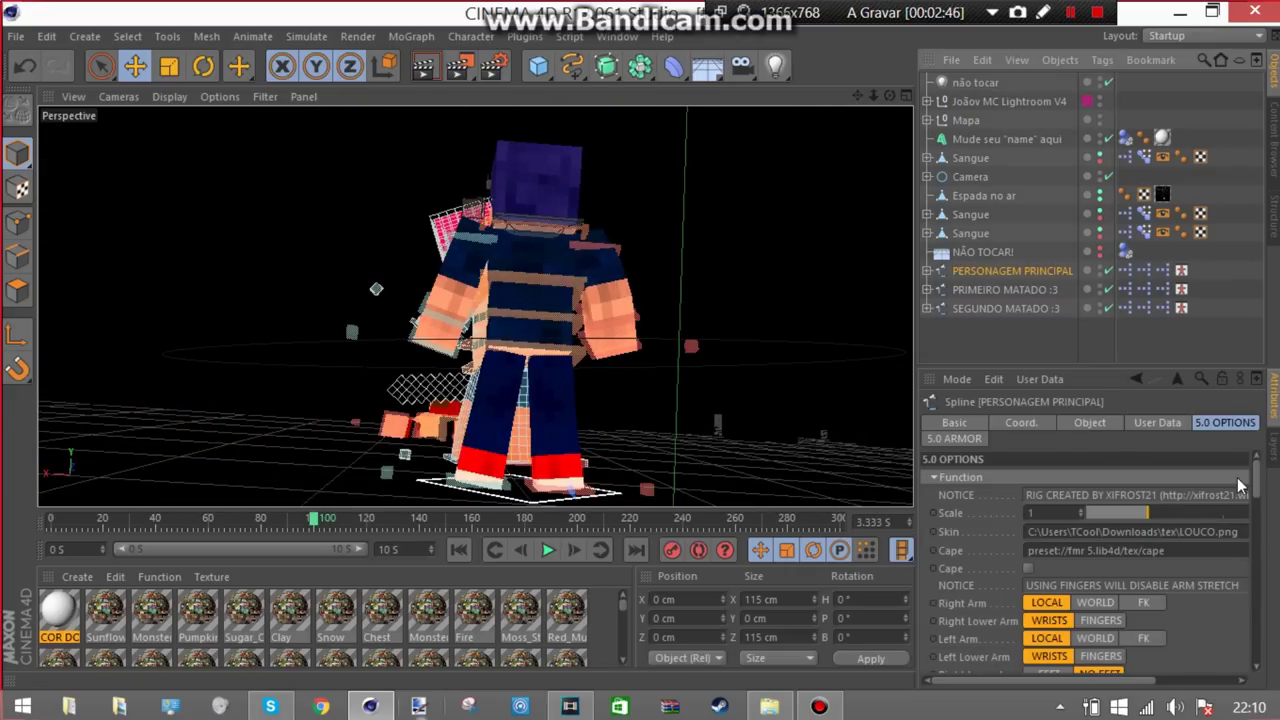
drag(314, 521, 52, 518)
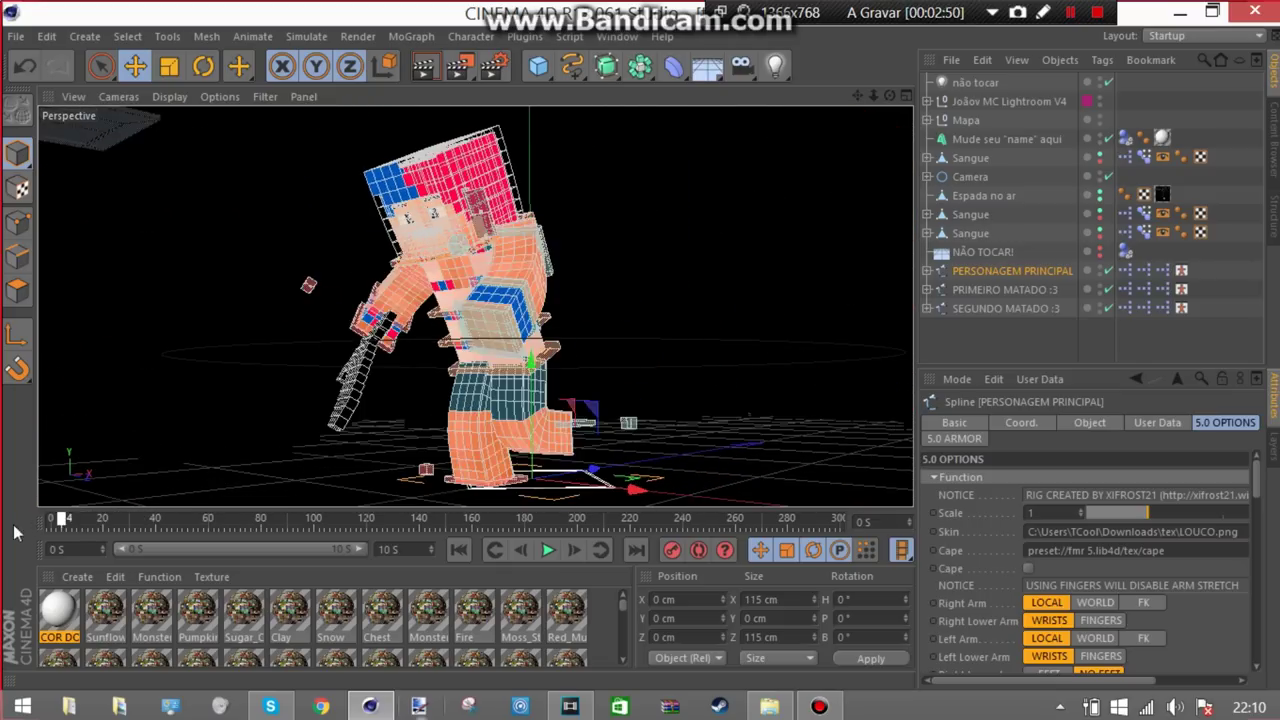
click(613, 364)
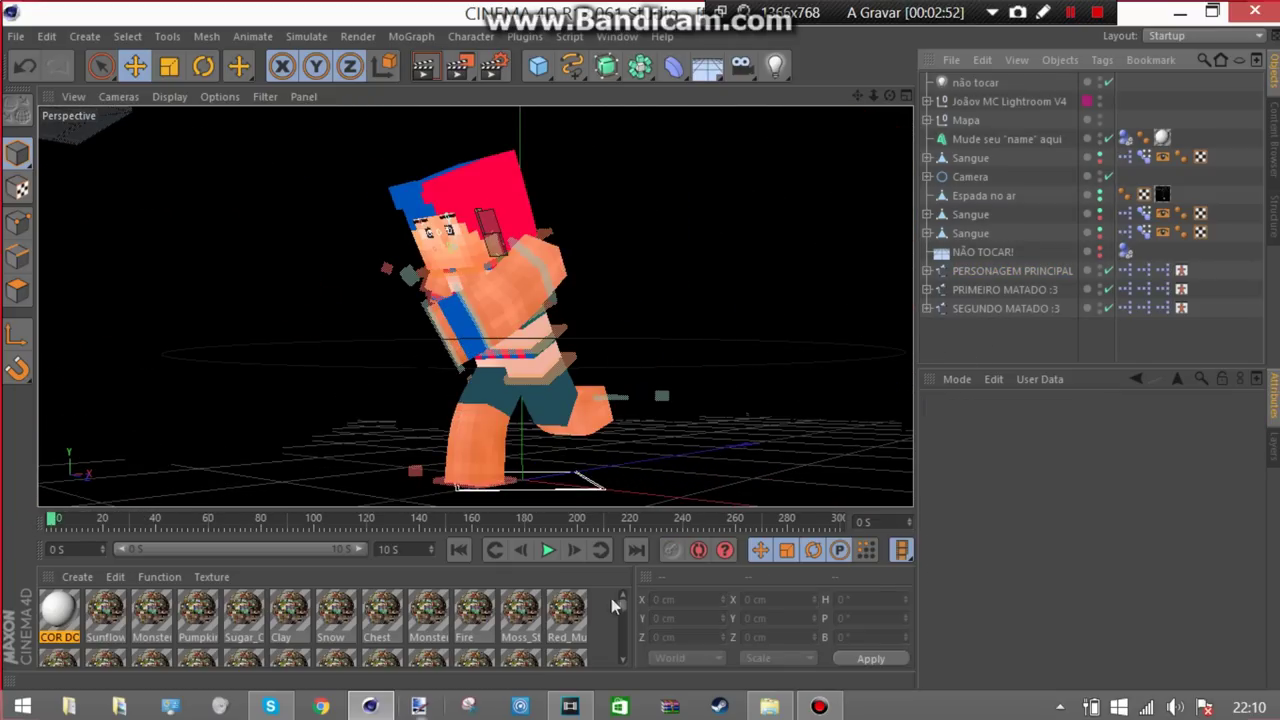
drag(626, 610, 616, 675)
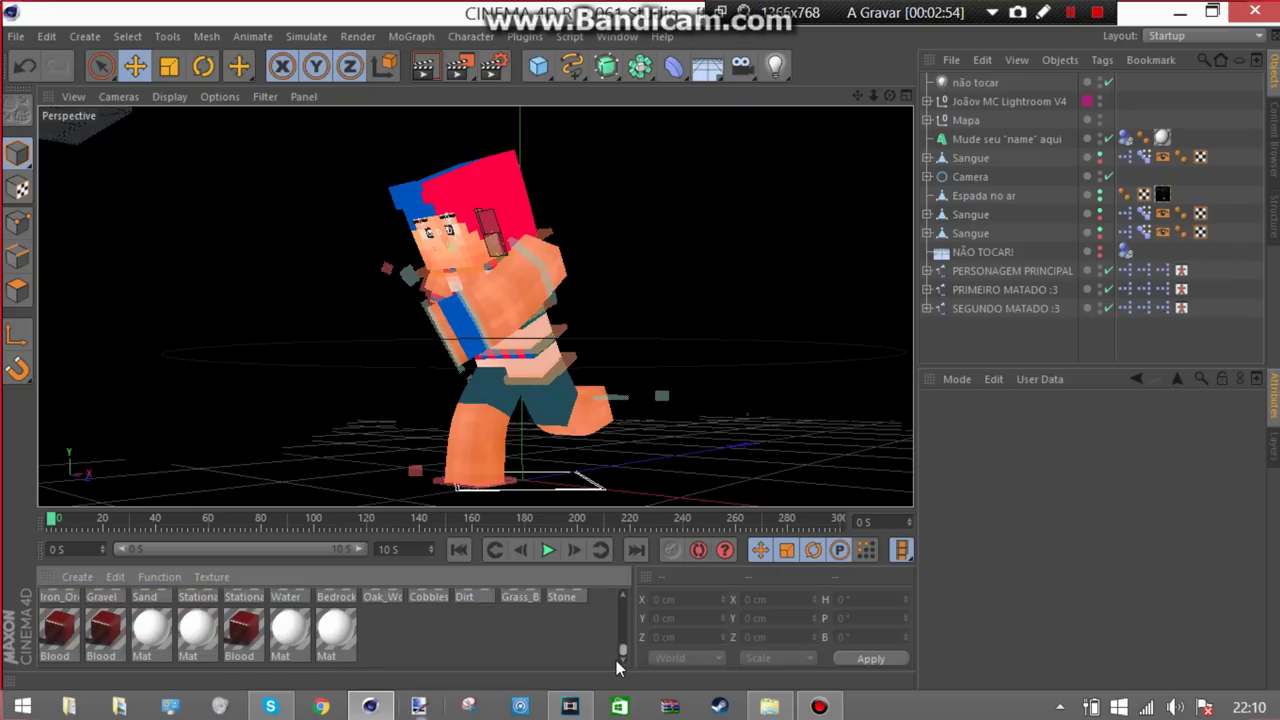
scroll(620, 652, up, 2)
scroll(620, 652, down, 2)
scroll(620, 652, up, 2)
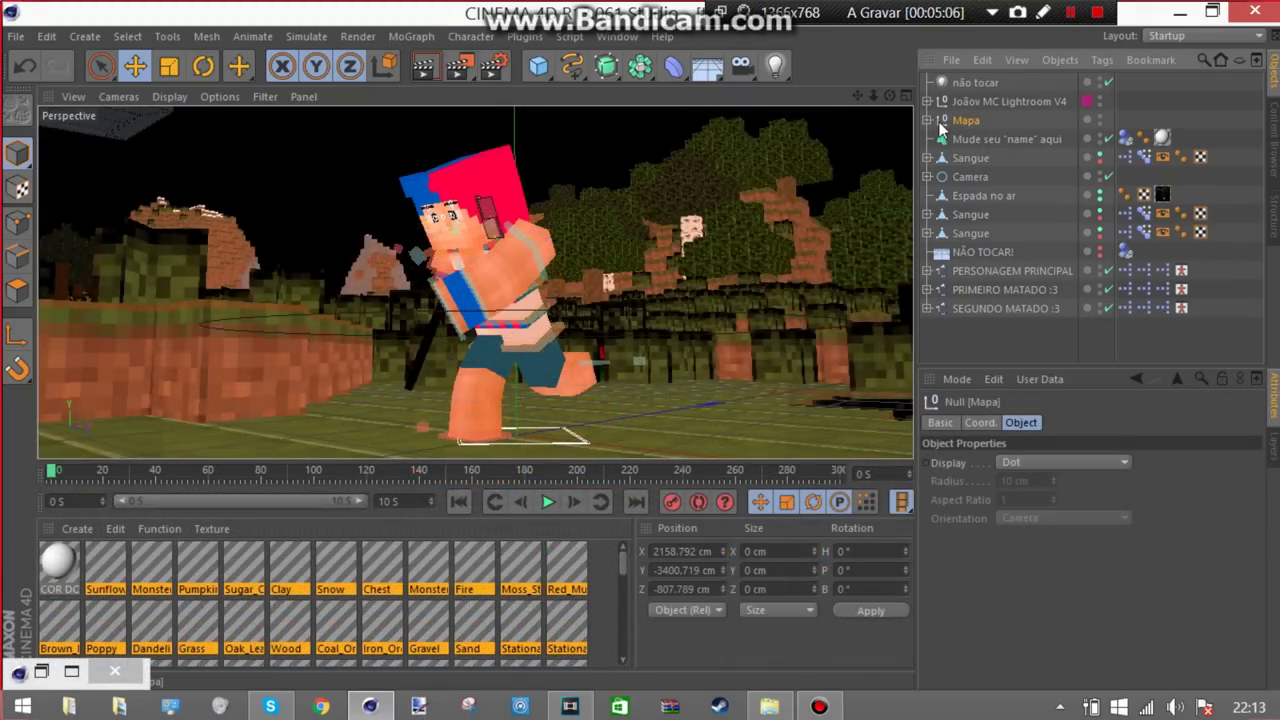
Expand the Mapa group and delete the texture tags of Sunflower, Monster_Egg, Pumpkin and Sugar_Cane
click(928, 120)
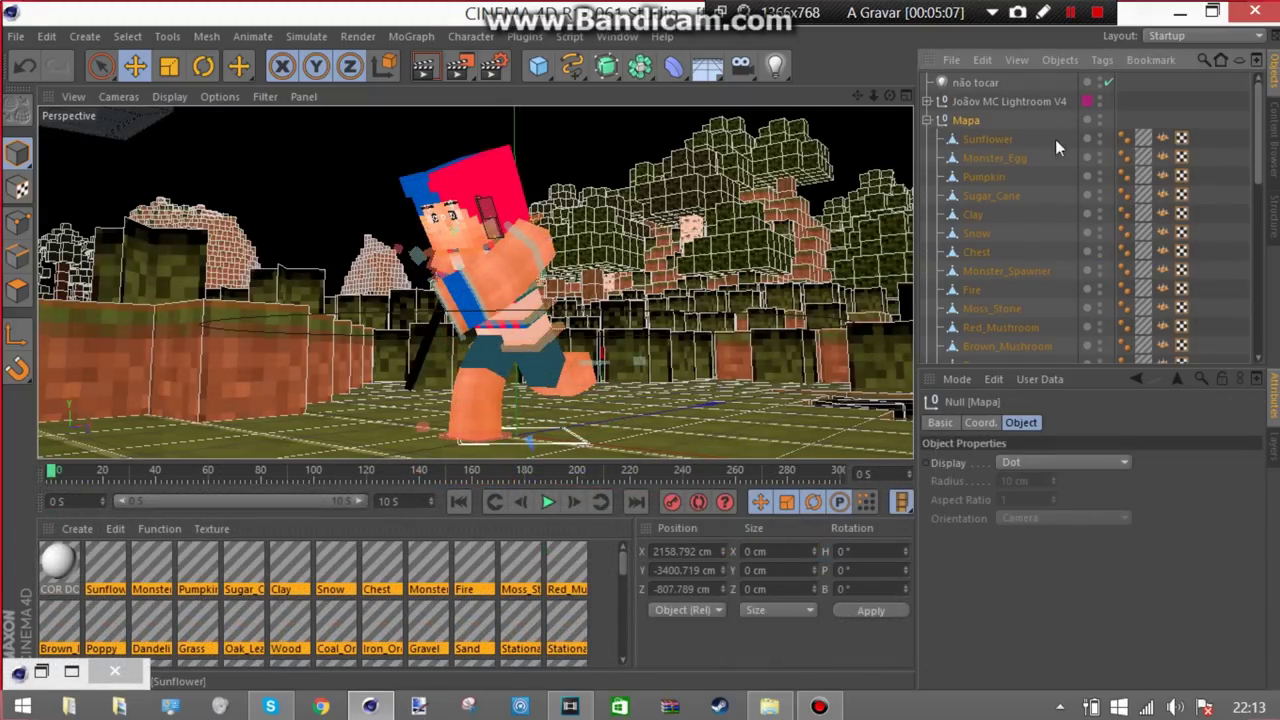
click(1143, 139)
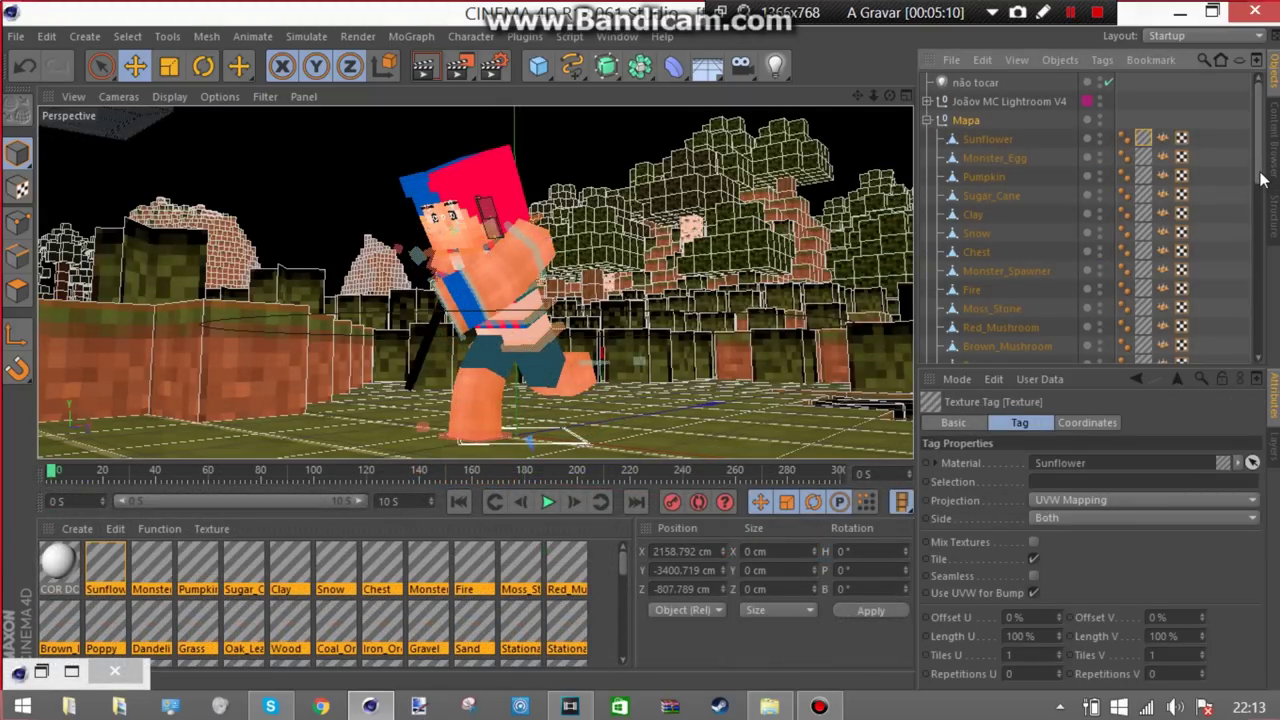
drag(1261, 190, 1261, 289)
scroll(1258, 289, down, 5)
scroll(1251, 289, up, 3)
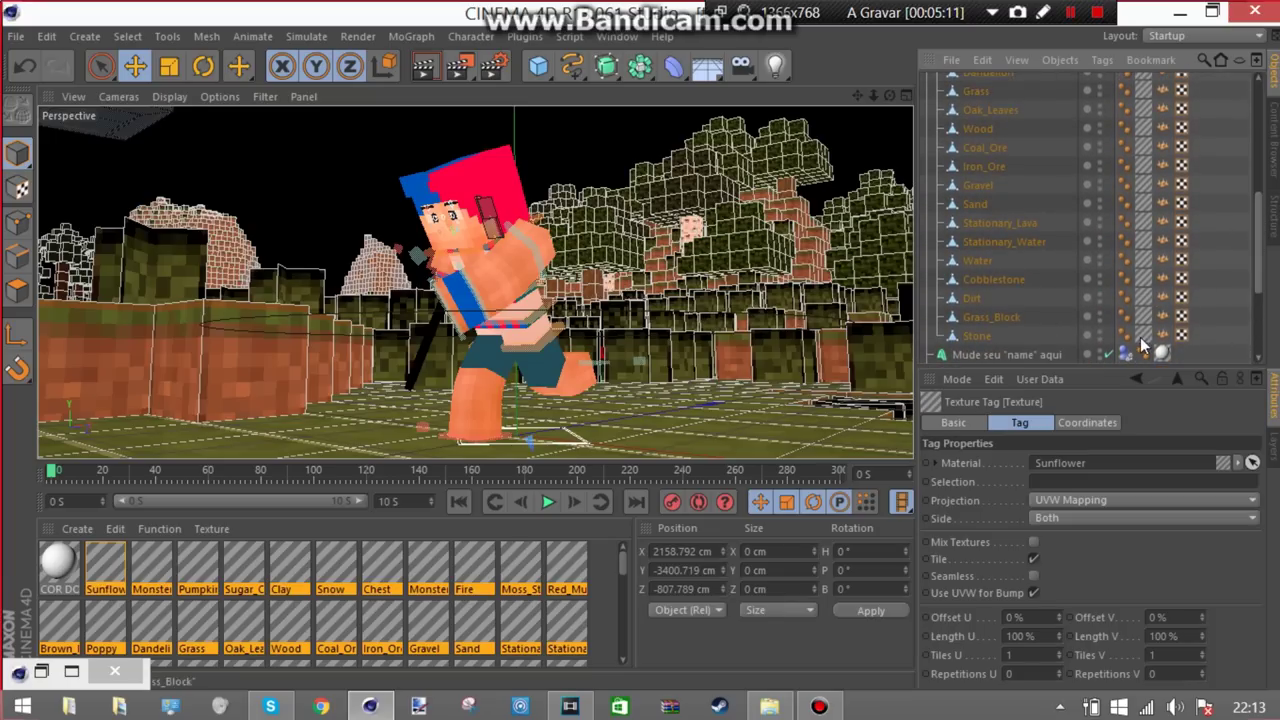
scroll(1150, 260, up, 6)
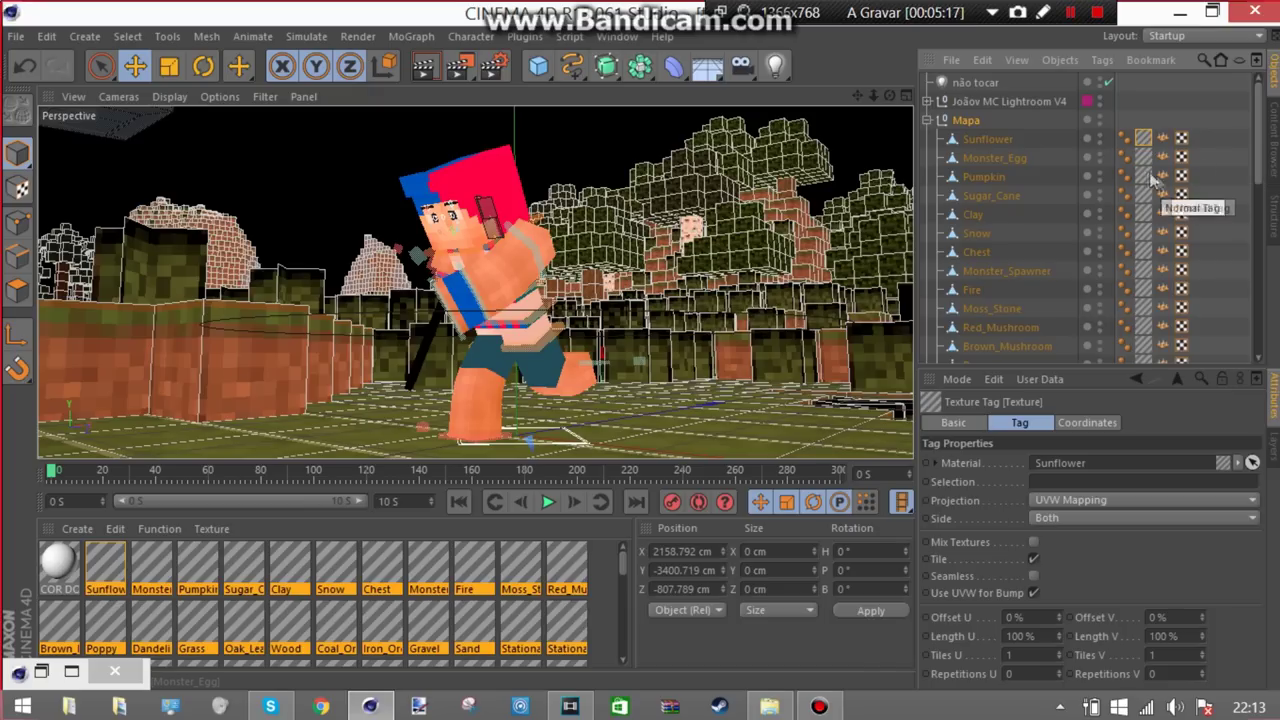
key(Delete)
click(1143, 158)
key(Delete)
click(1143, 177)
key(Delete)
click(1143, 195)
key(Delete)
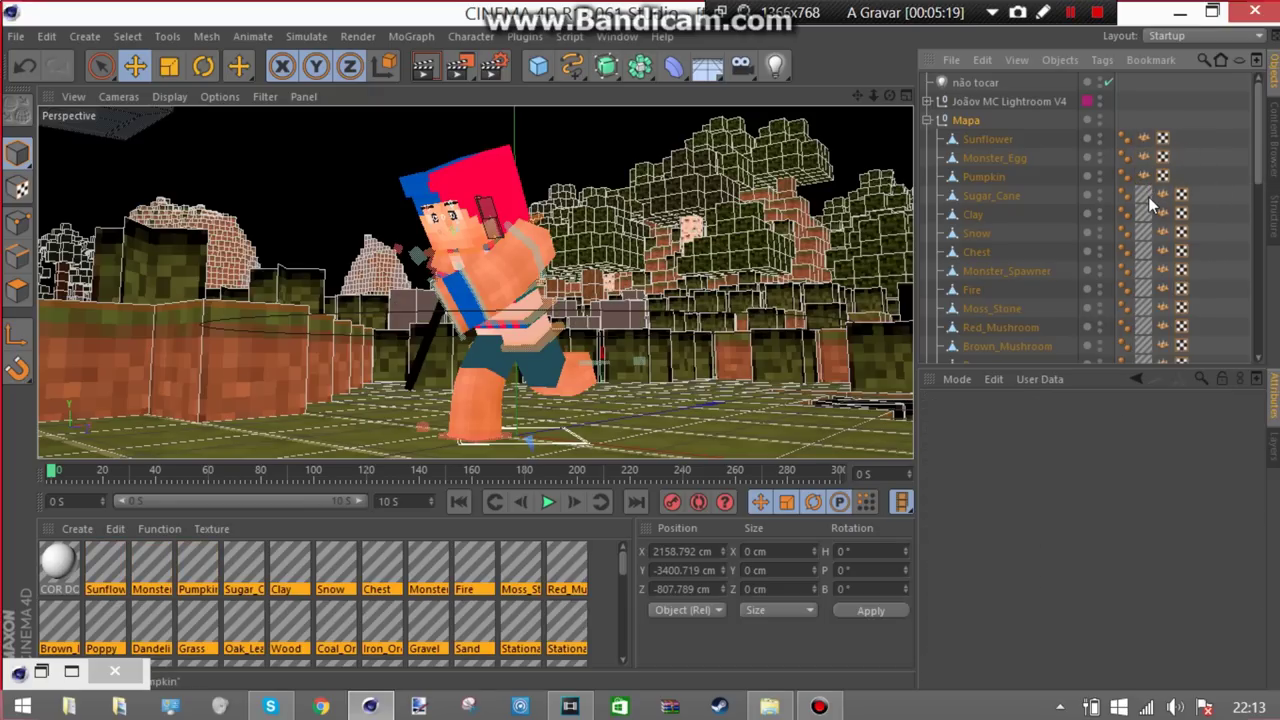
Delete the texture tags of the Mapa objects from Clay through Poppy
click(1143, 214)
key(Delete)
click(1143, 233)
key(Delete)
click(1143, 252)
key(Delete)
click(1143, 271)
key(Delete)
key(Delete)
click(1143, 308)
key(Delete)
click(1143, 327)
key(Delete)
click(1143, 346)
key(Delete)
click(1142, 362)
key(Delete)
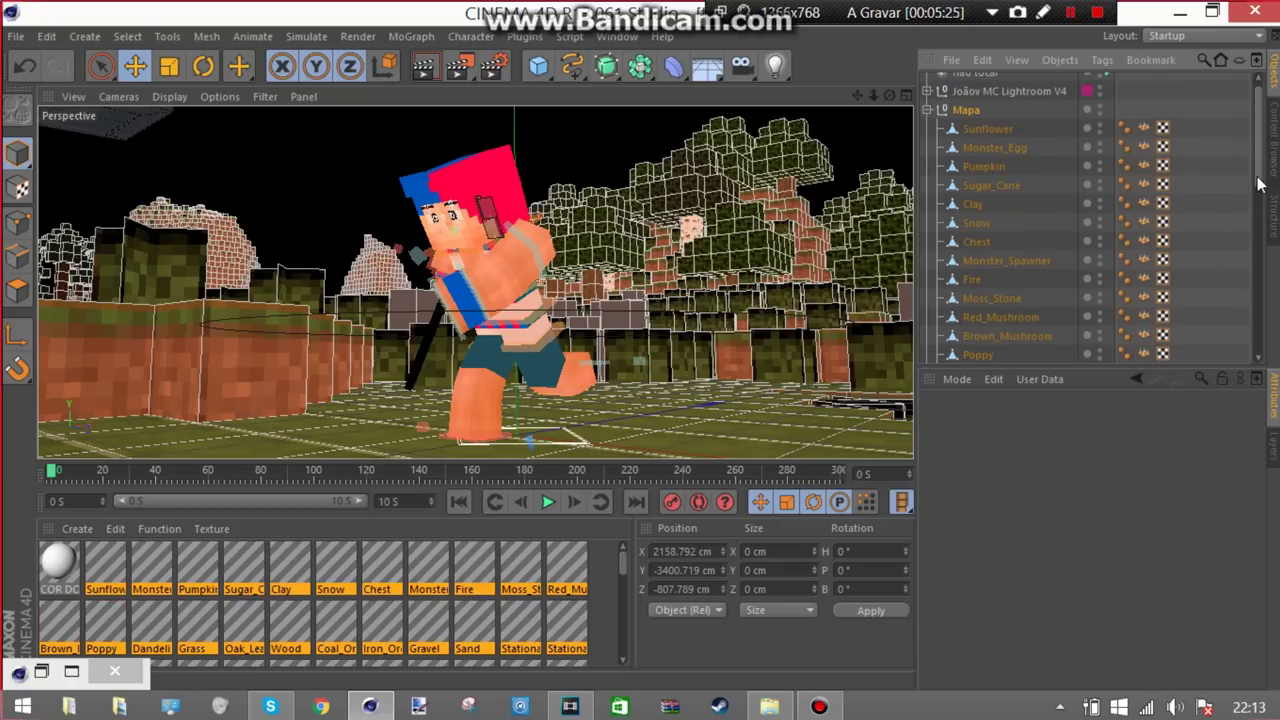
Delete the texture tags of the Mapa objects from Stone up to Gravel
click(1258, 287)
click(1143, 347)
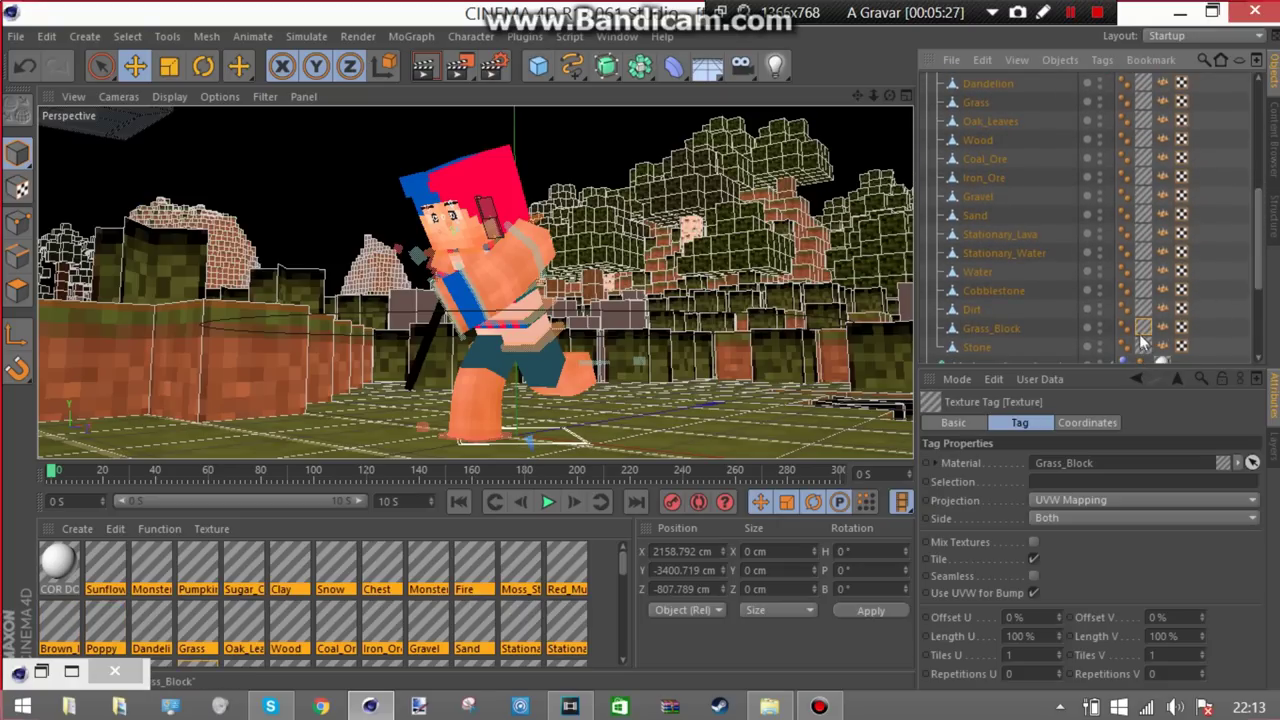
key(Delete)
click(1143, 328)
key(Delete)
click(1143, 309)
key(Delete)
click(1146, 290)
key(Delete)
click(1145, 271)
key(Delete)
click(1145, 252)
key(Delete)
click(1145, 233)
click(1144, 213)
key(Delete)
click(1144, 194)
key(Delete)
Delete the remaining texture tags in Mapa, covering Coal_Ore, Dandelion, Grass, Oak_Leaves, Wood and Iron_Ore
click(1144, 162)
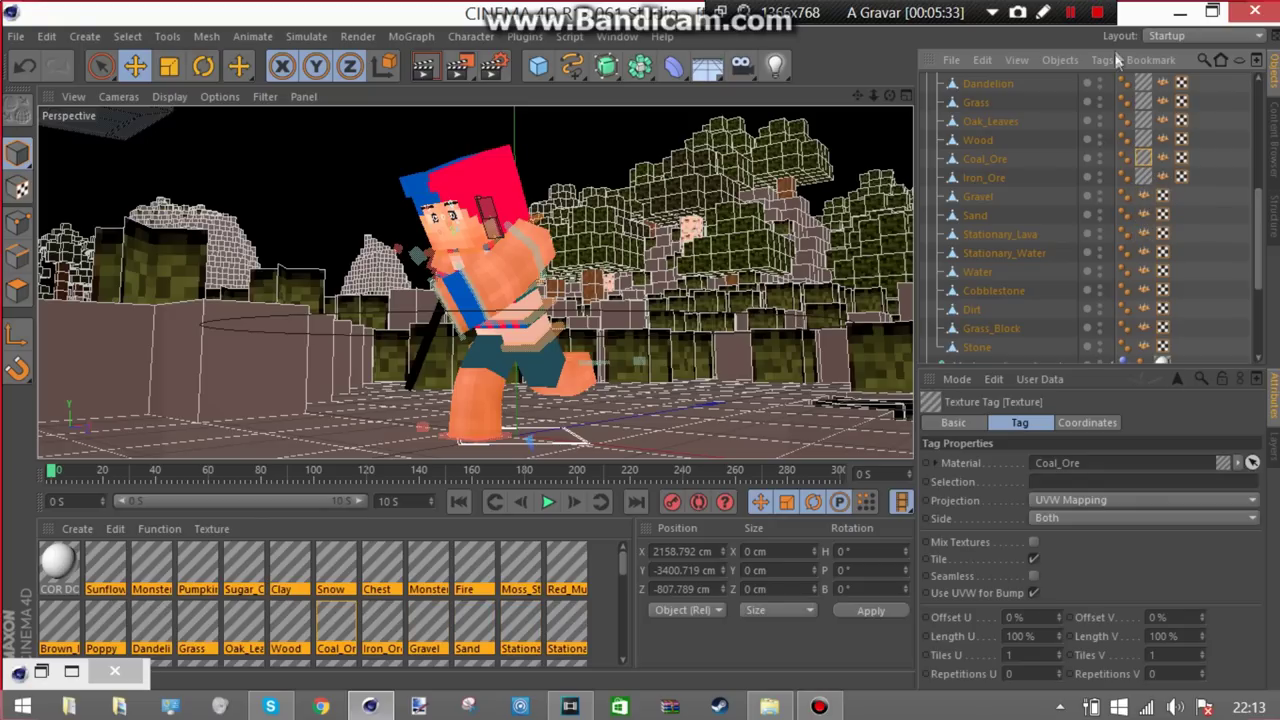
scroll(1146, 190, up, 3)
key(Delete)
click(1146, 200)
key(Delete)
click(1145, 214)
key(Delete)
click(1149, 233)
key(Delete)
click(1142, 252)
key(Delete)
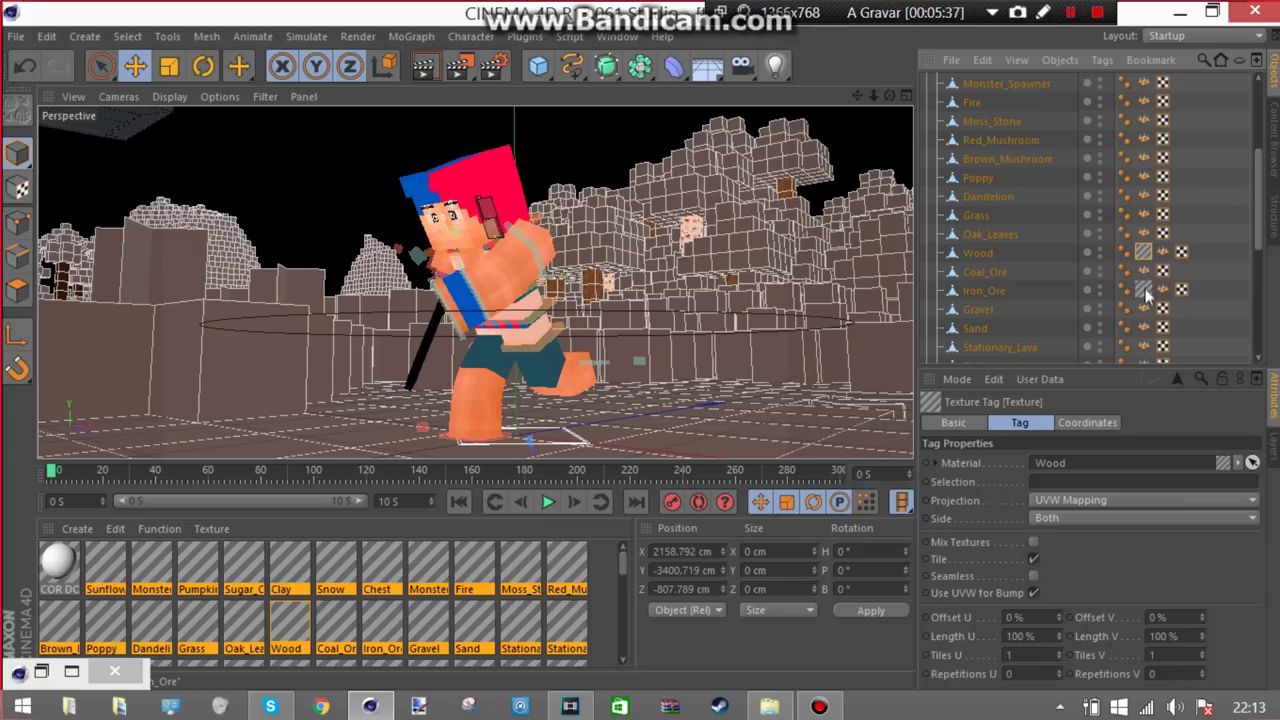
click(1144, 290)
key(Delete)
Delete the map's old block materials and create a new blank material
drag(1263, 245, 1263, 160)
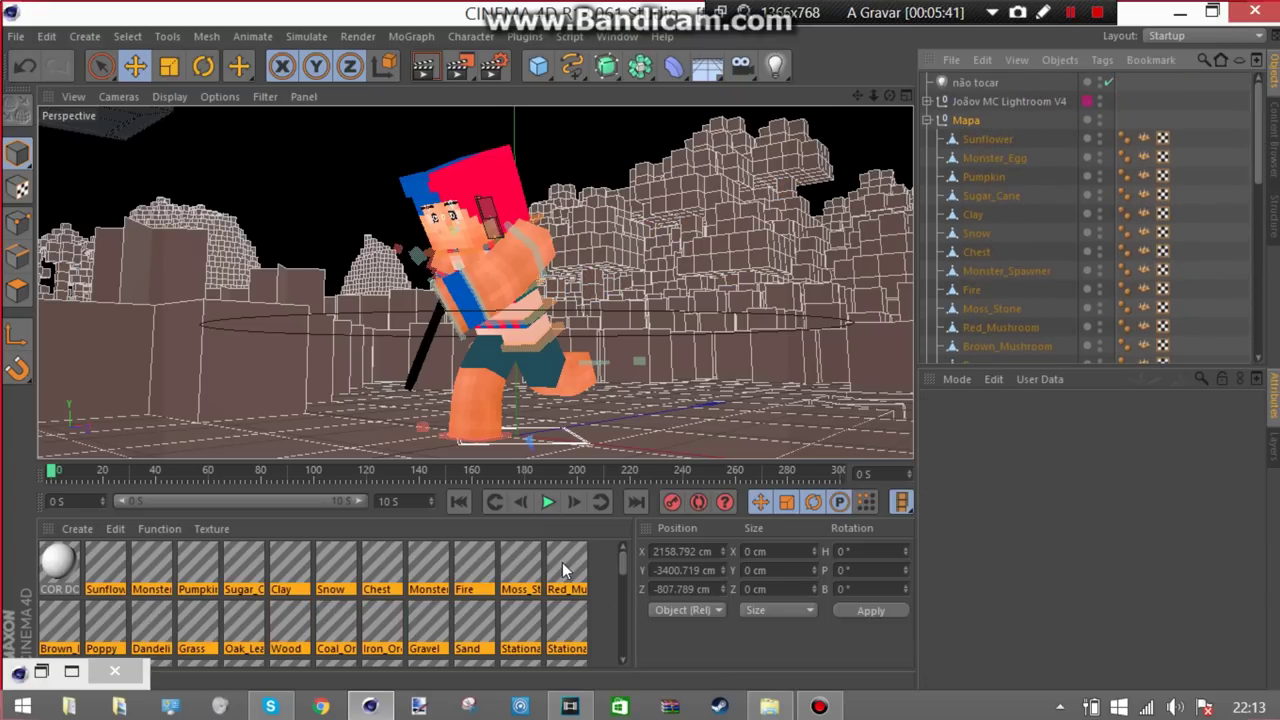
key(Delete)
double_click(461, 584)
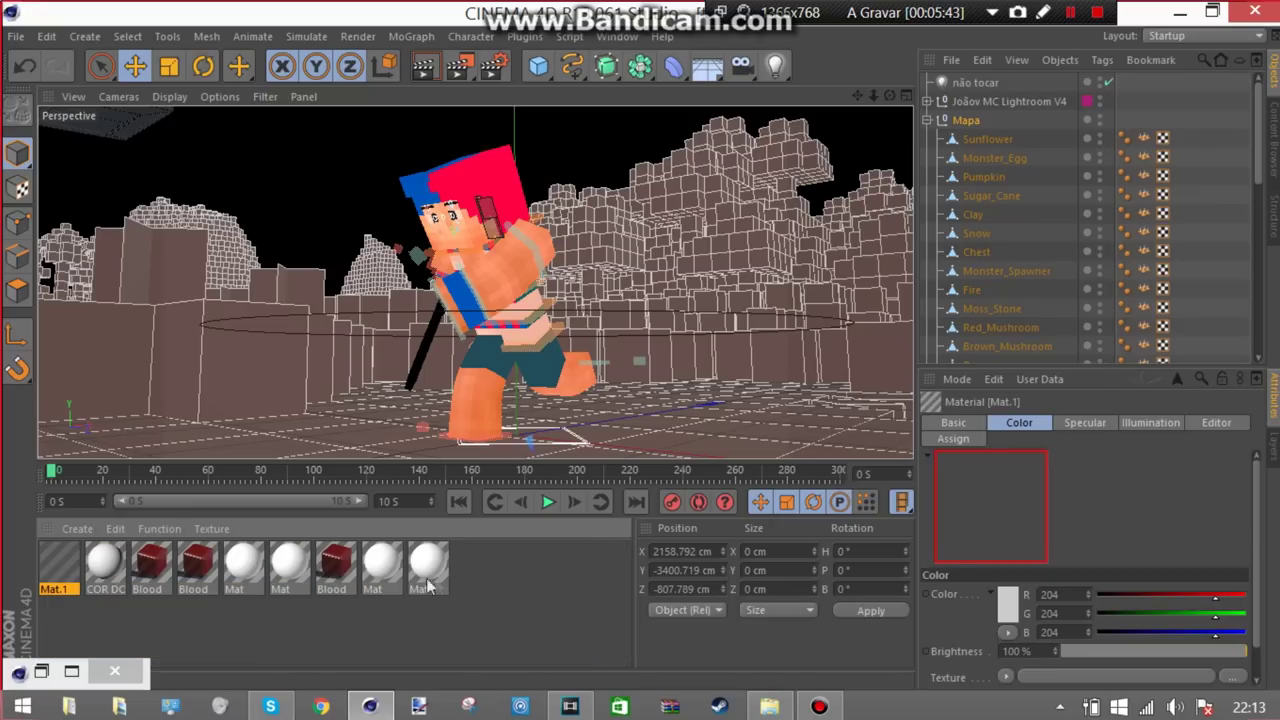
Load CASINHA-RGBA.png as the color texture of the Mat.1 material and set its sampling to None
double_click(58, 565)
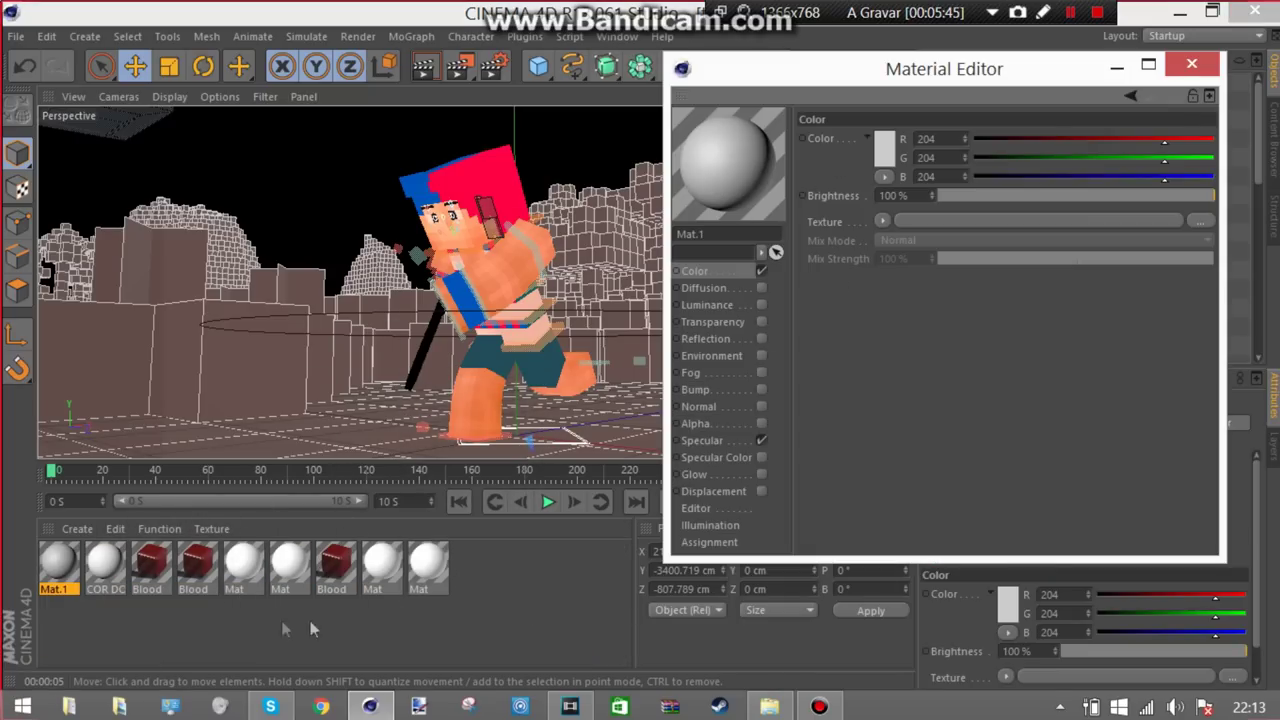
click(1009, 222)
double_click(551, 186)
click(662, 442)
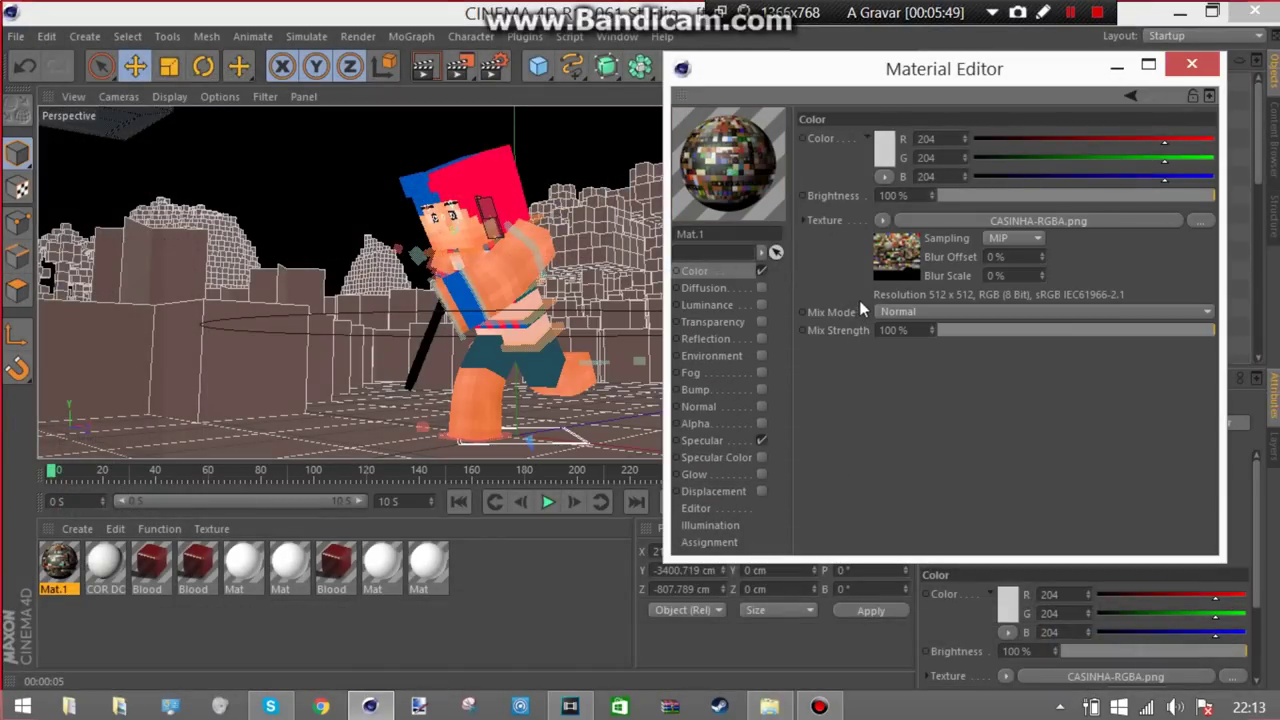
click(1003, 241)
click(1003, 257)
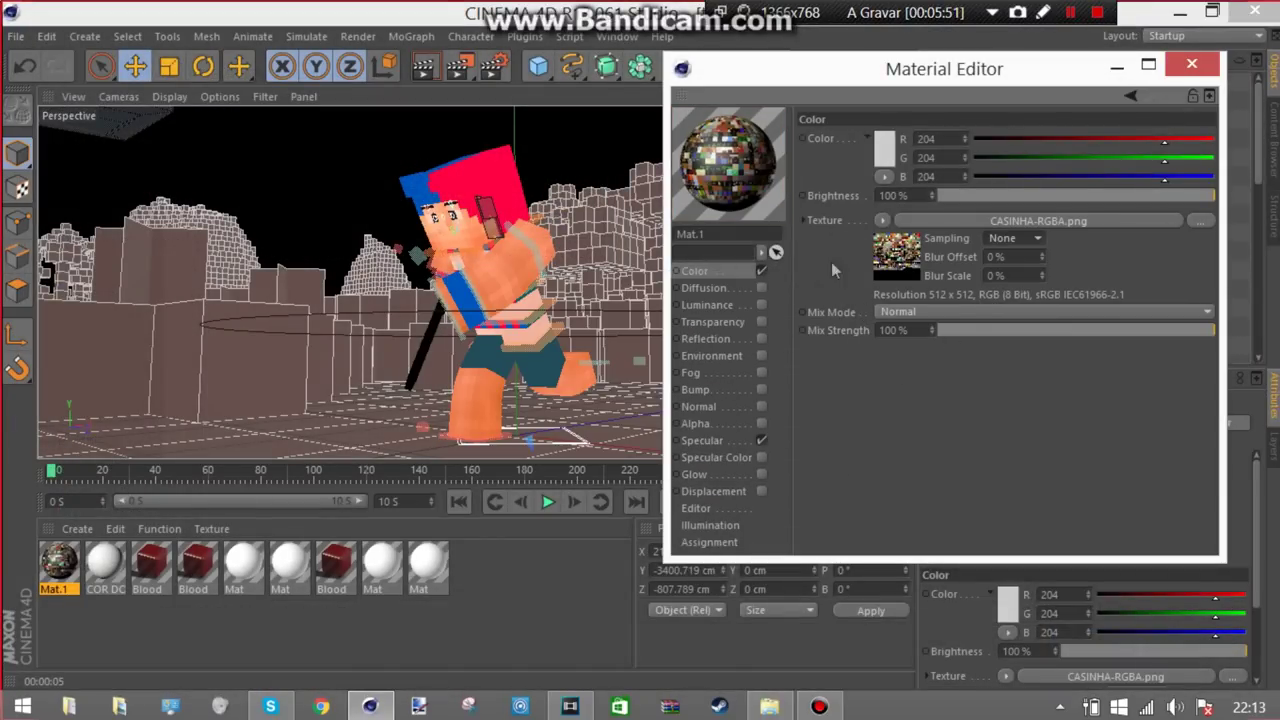
Disable the Specular channel and enable the Alpha channel of the Mat.1 material
click(761, 440)
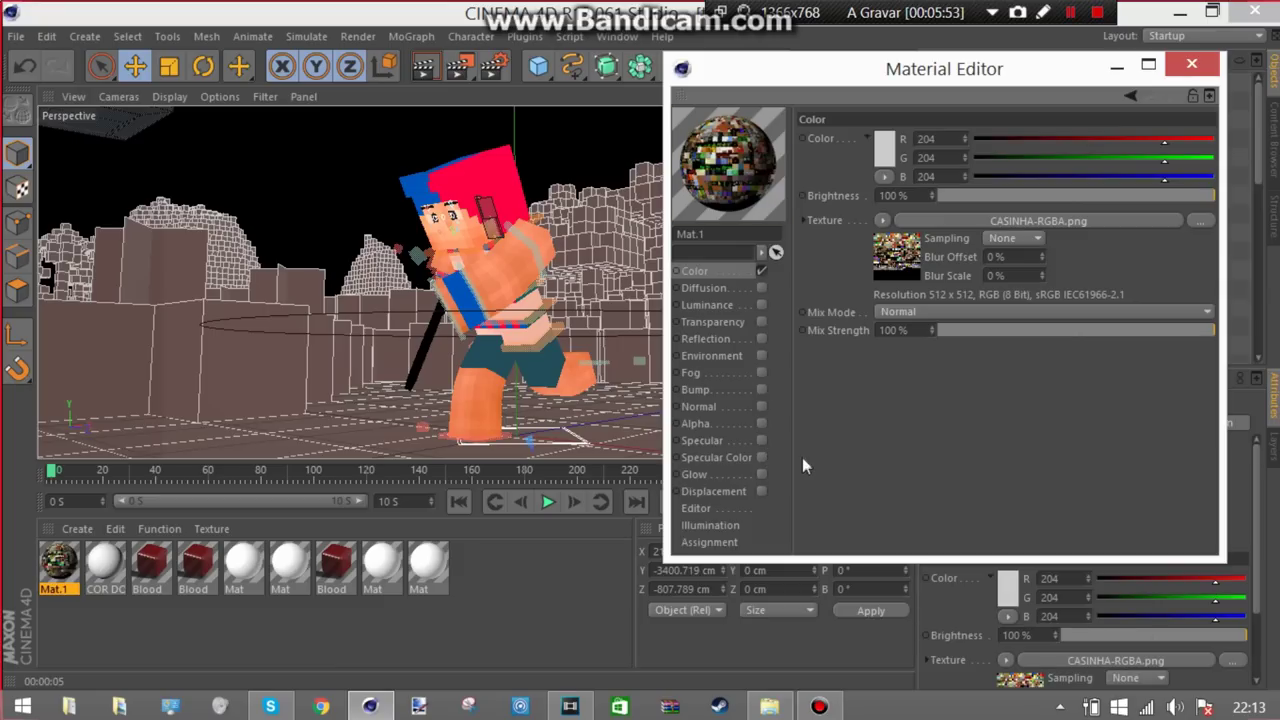
click(761, 423)
click(1124, 72)
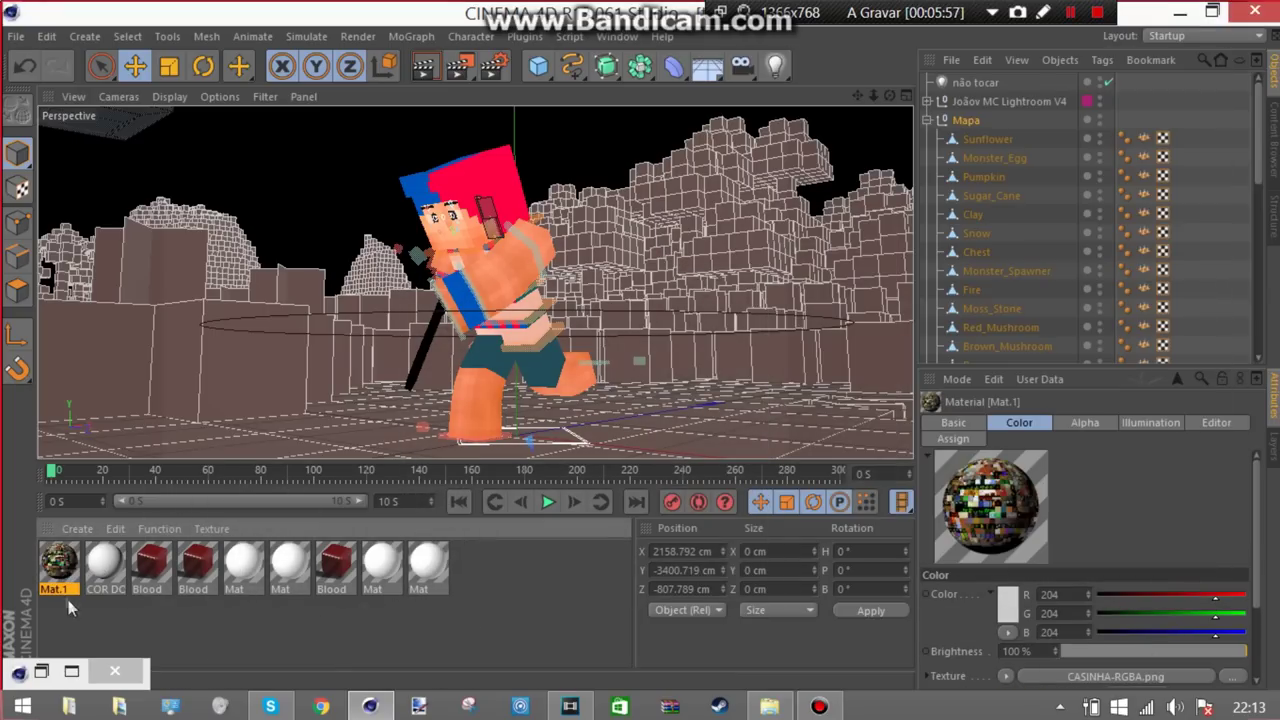
Apply the Mat.1 material to the collapsed Mapa group and render the view to check the textures
drag(970, 125, 966, 121)
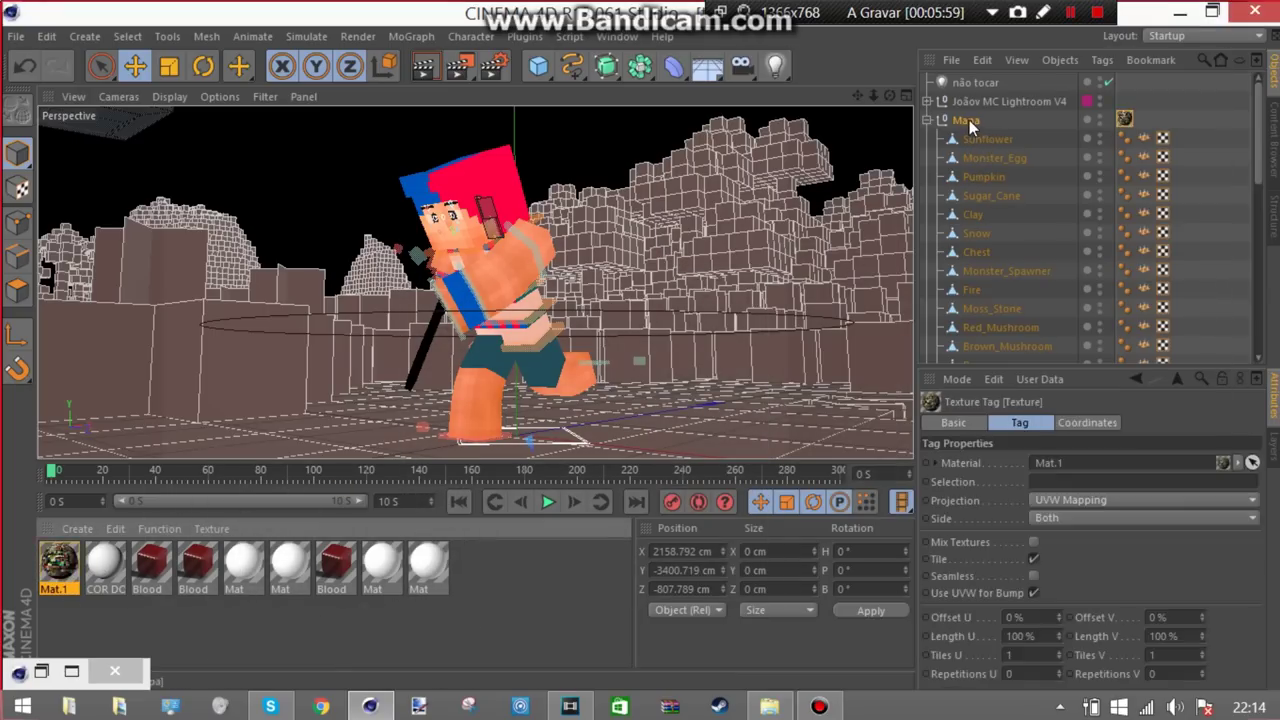
click(423, 66)
click(393, 297)
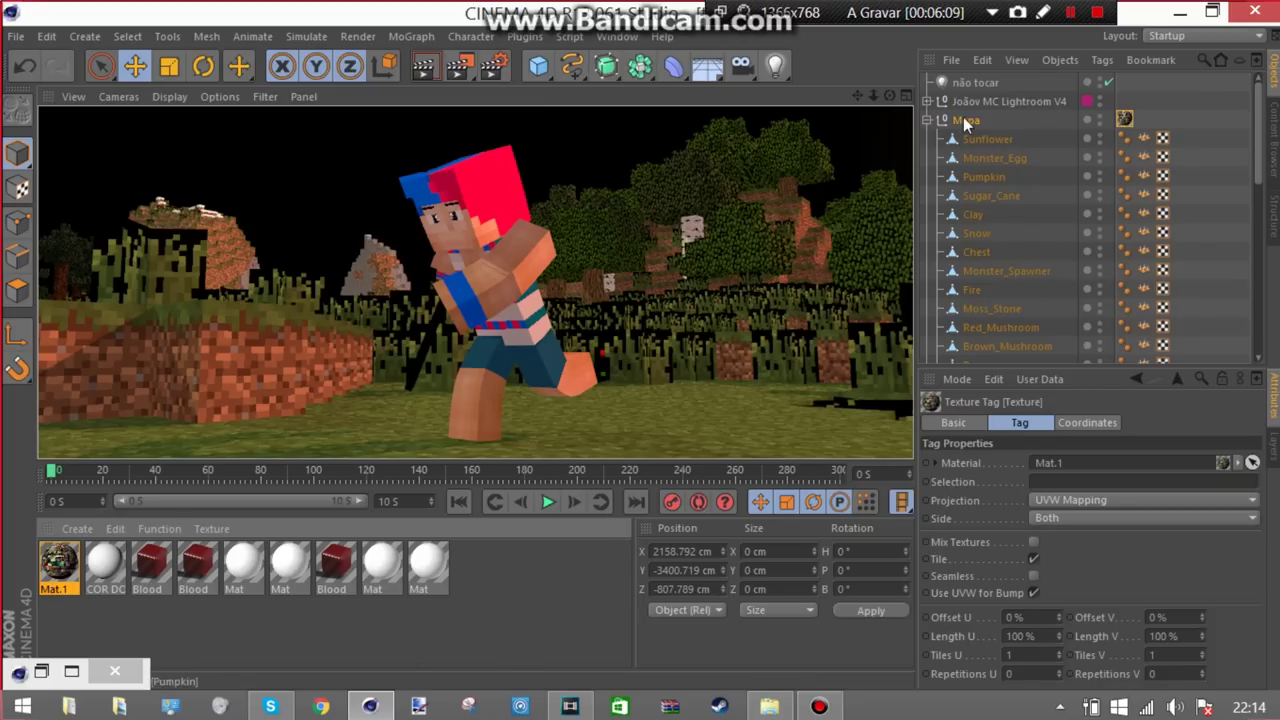
click(926, 120)
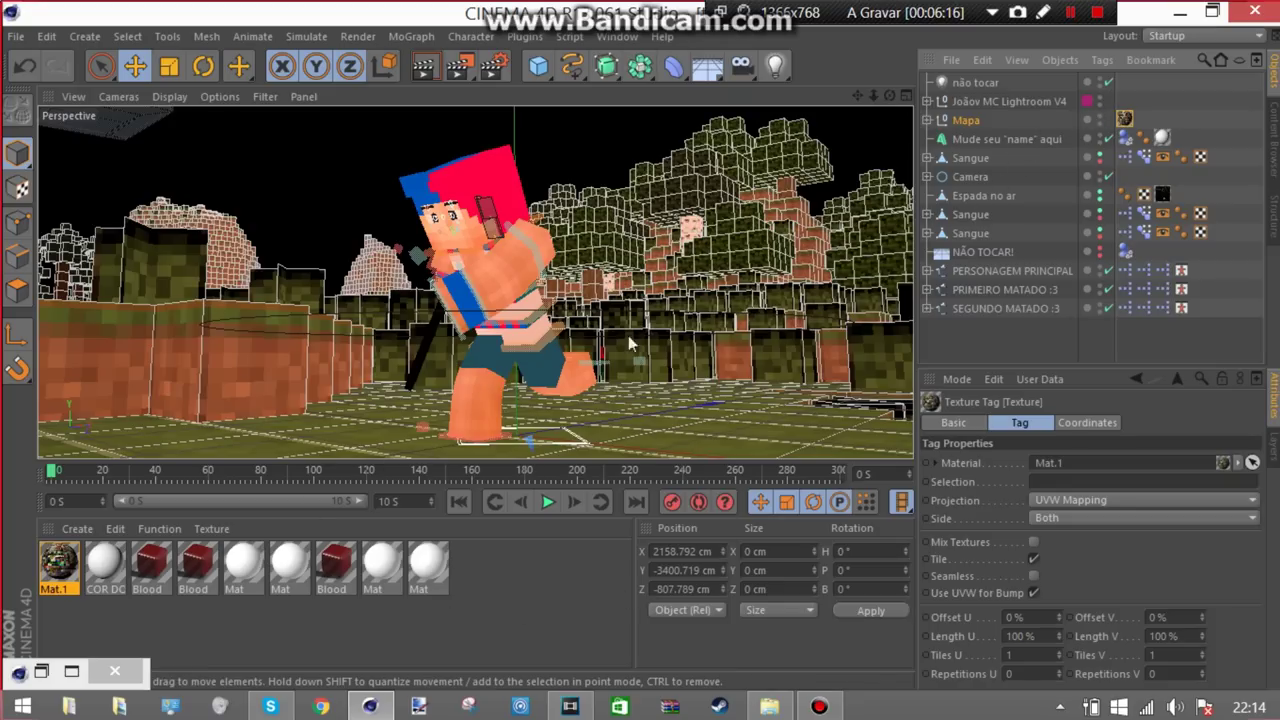
Load CASINHA-Alpha.png from the Texturas mapa folder as the alpha texture of Mat.1
double_click(58, 562)
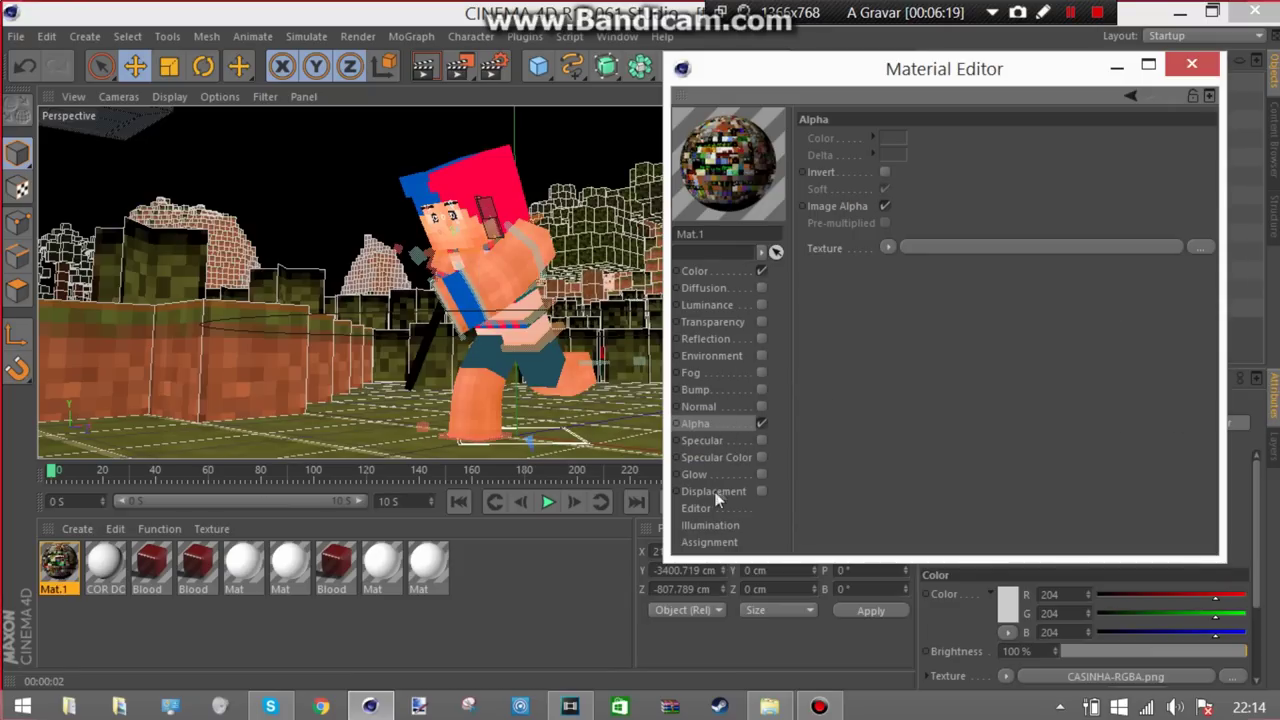
click(992, 249)
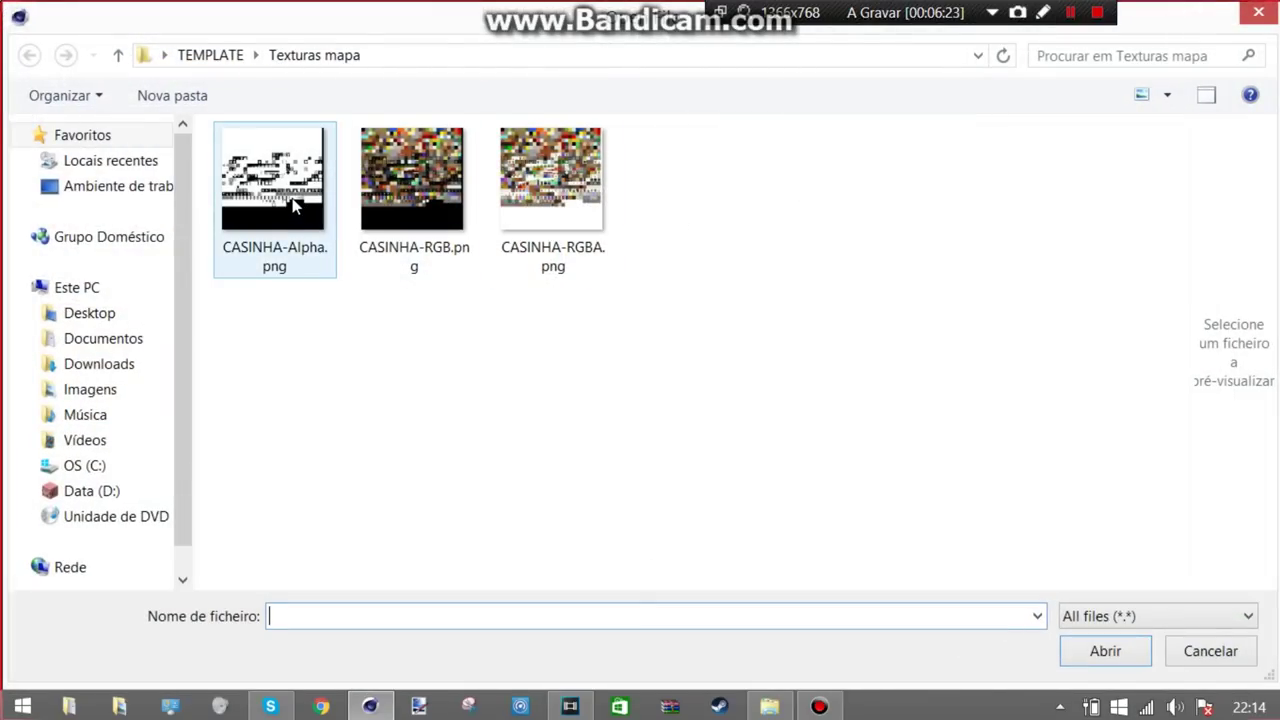
double_click(292, 204)
click(706, 428)
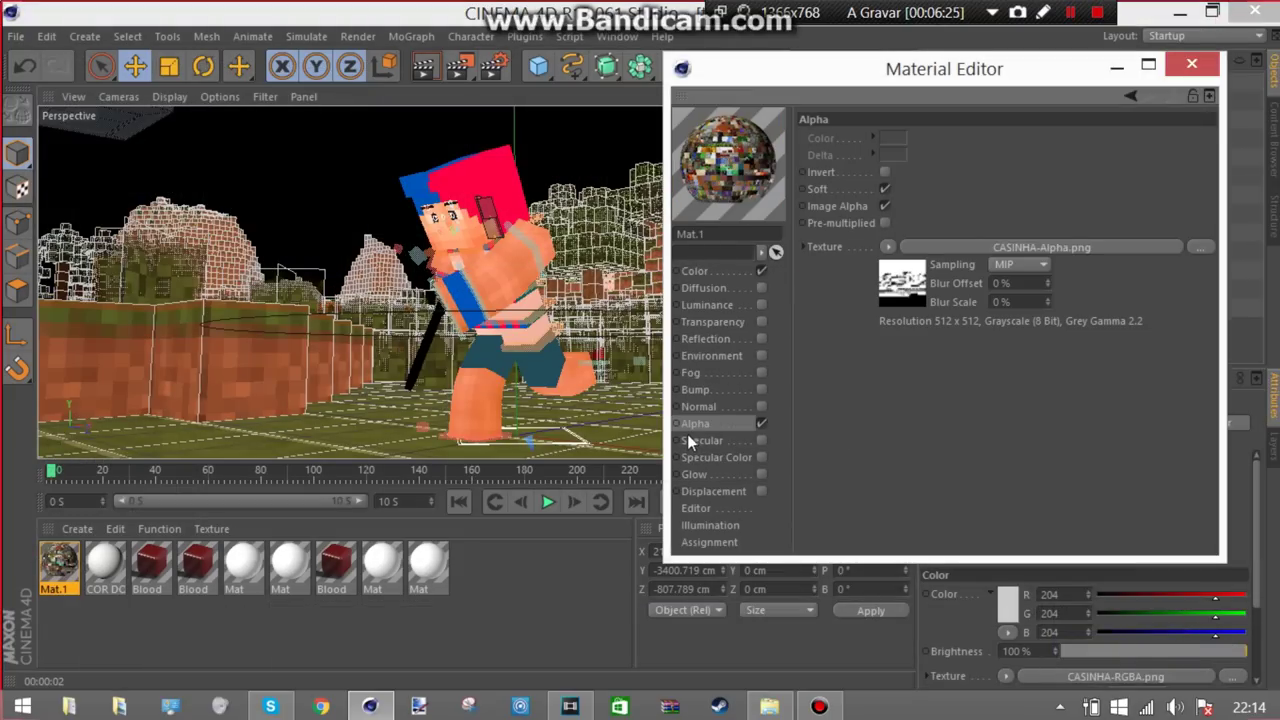
Render the view to check the transparency and set the alpha texture's sampling to None
click(425, 64)
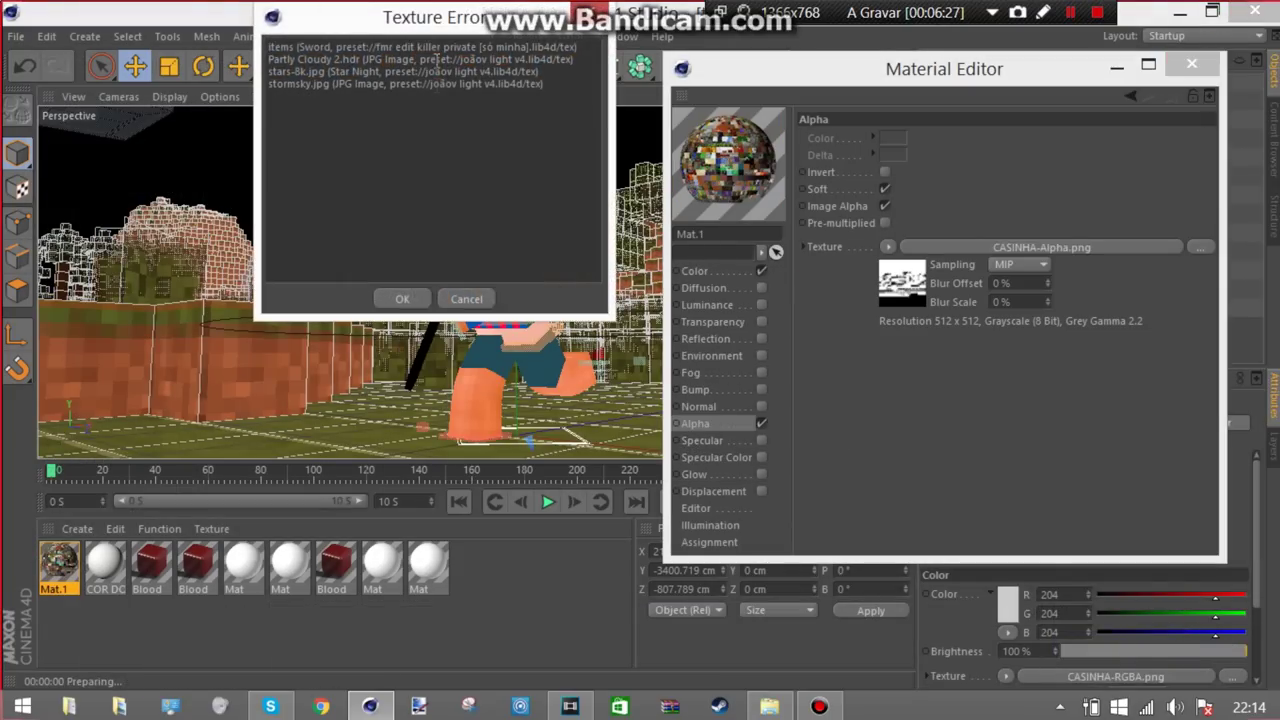
click(401, 300)
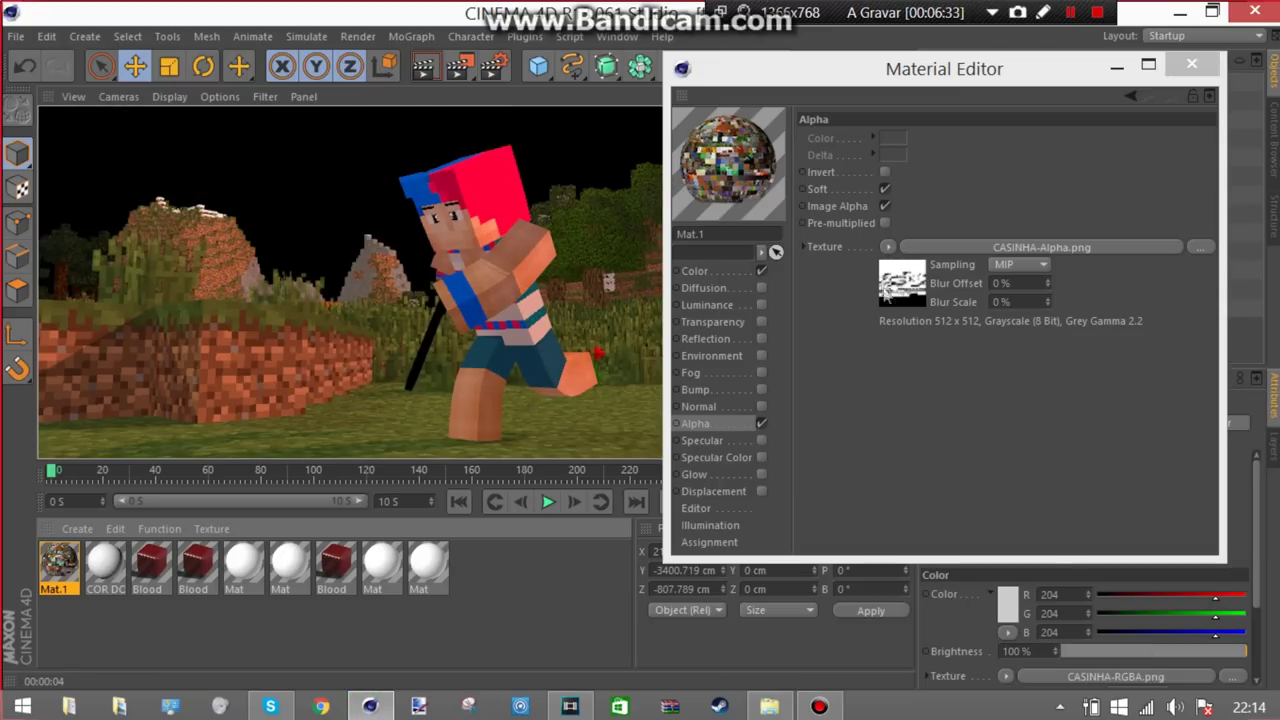
click(1012, 265)
click(1012, 280)
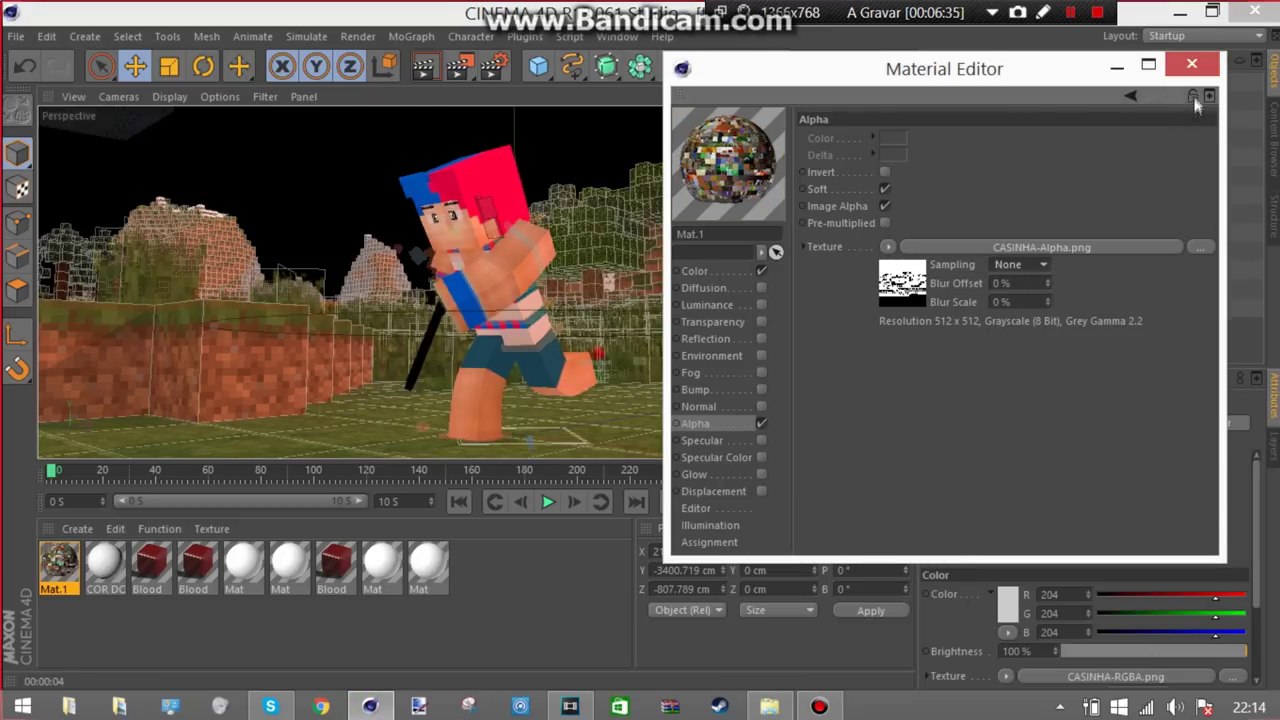
click(1191, 64)
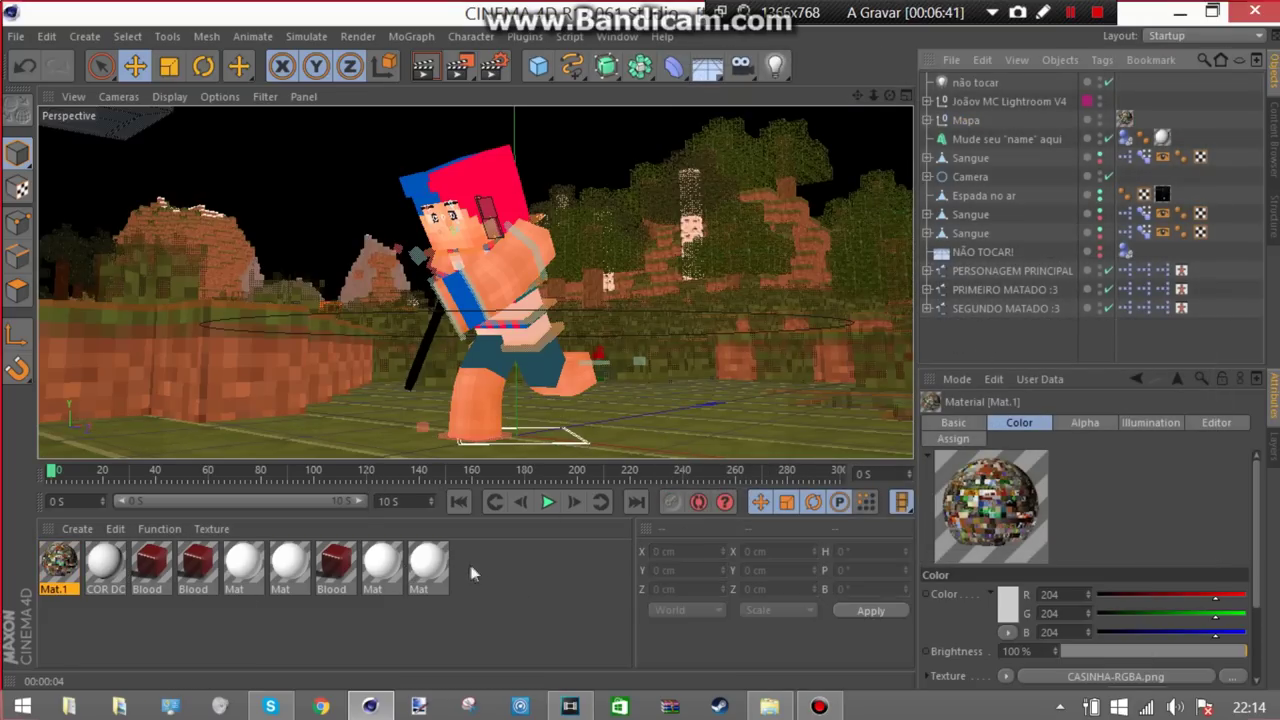
Play the animation to 0.5 S and select the black sword in the main character's hand
click(540, 563)
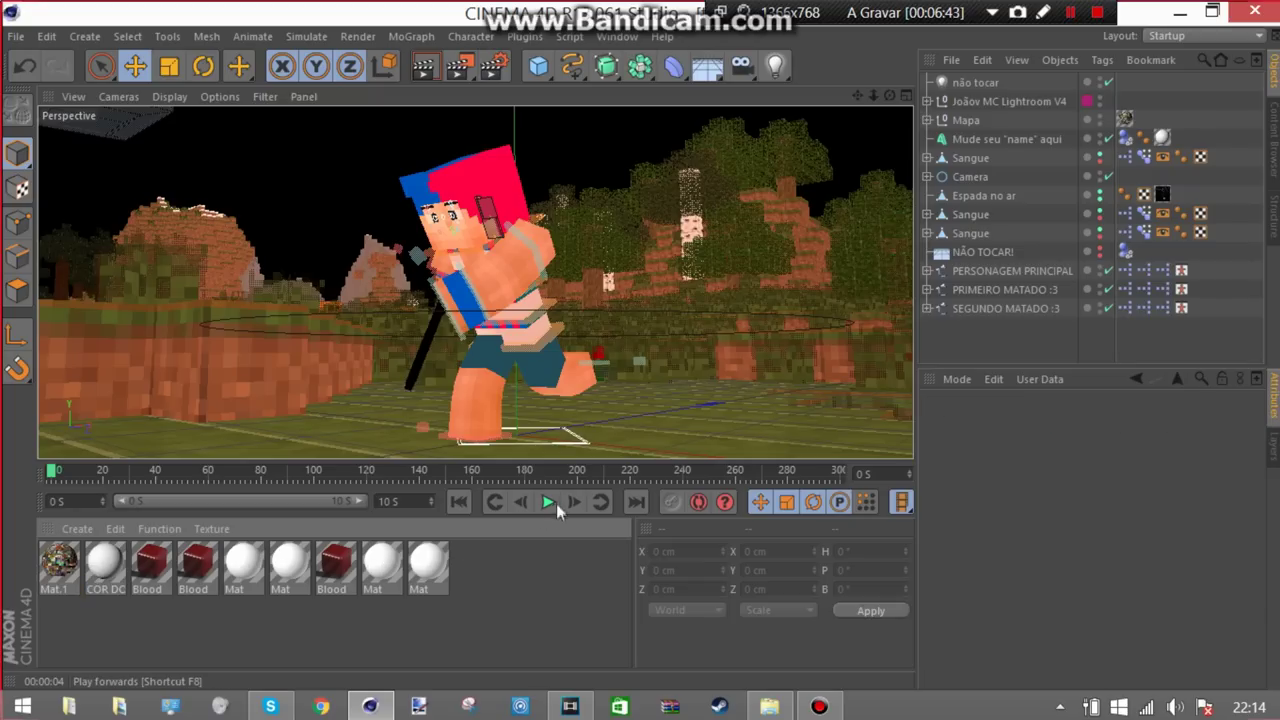
click(550, 503)
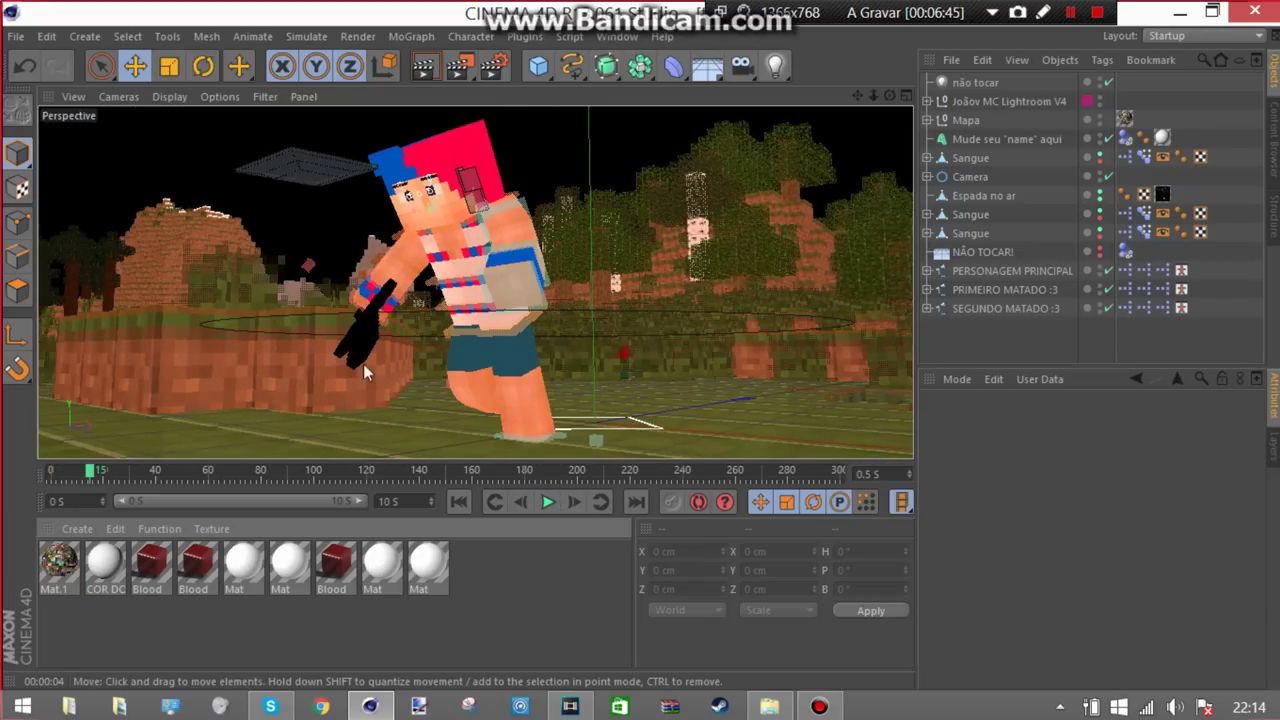
click(363, 364)
Switch to File Explorer and examine the TEMPLATE folder, including fmr edit killer V7.lib4d and the tex folder
mouse_move(820, 707)
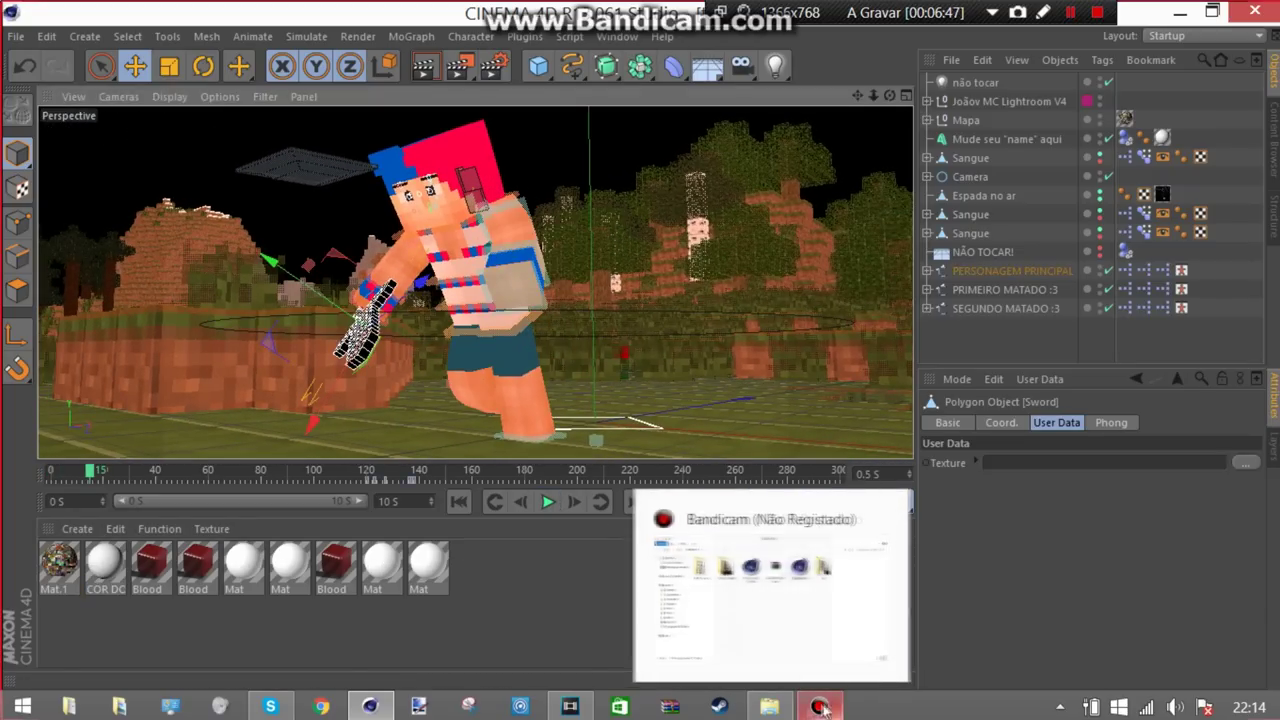
click(769, 707)
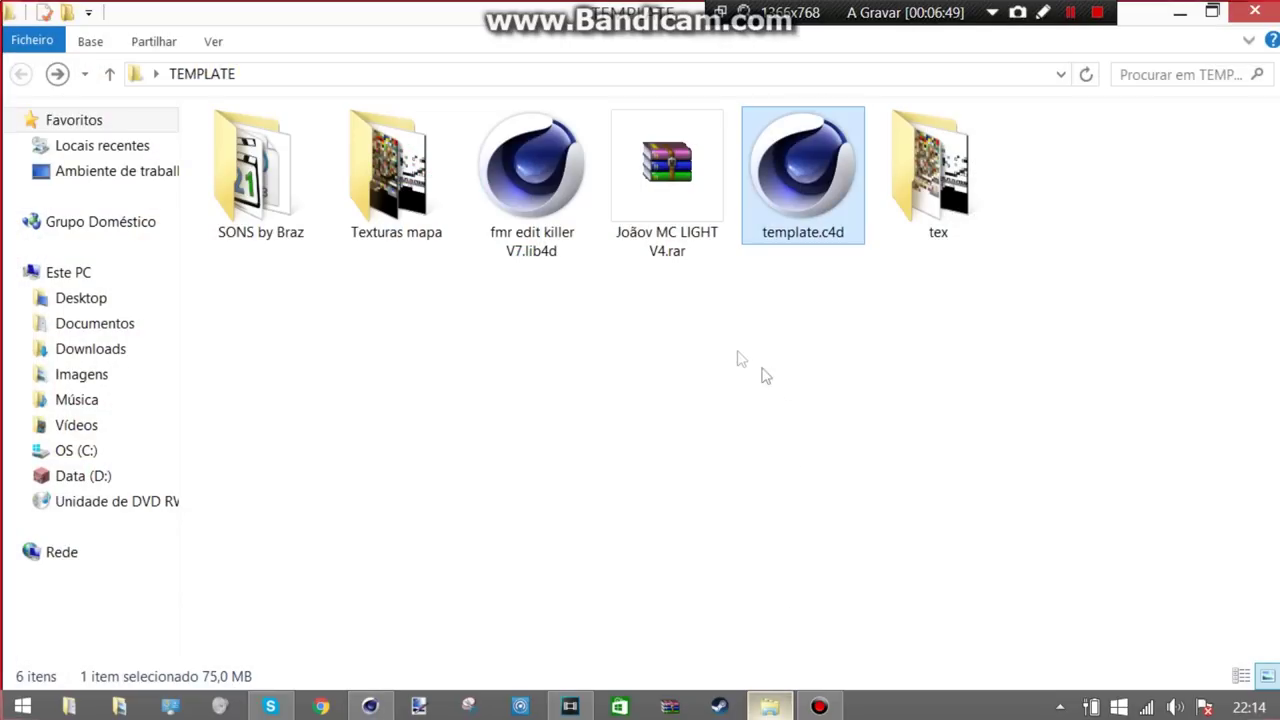
click(498, 190)
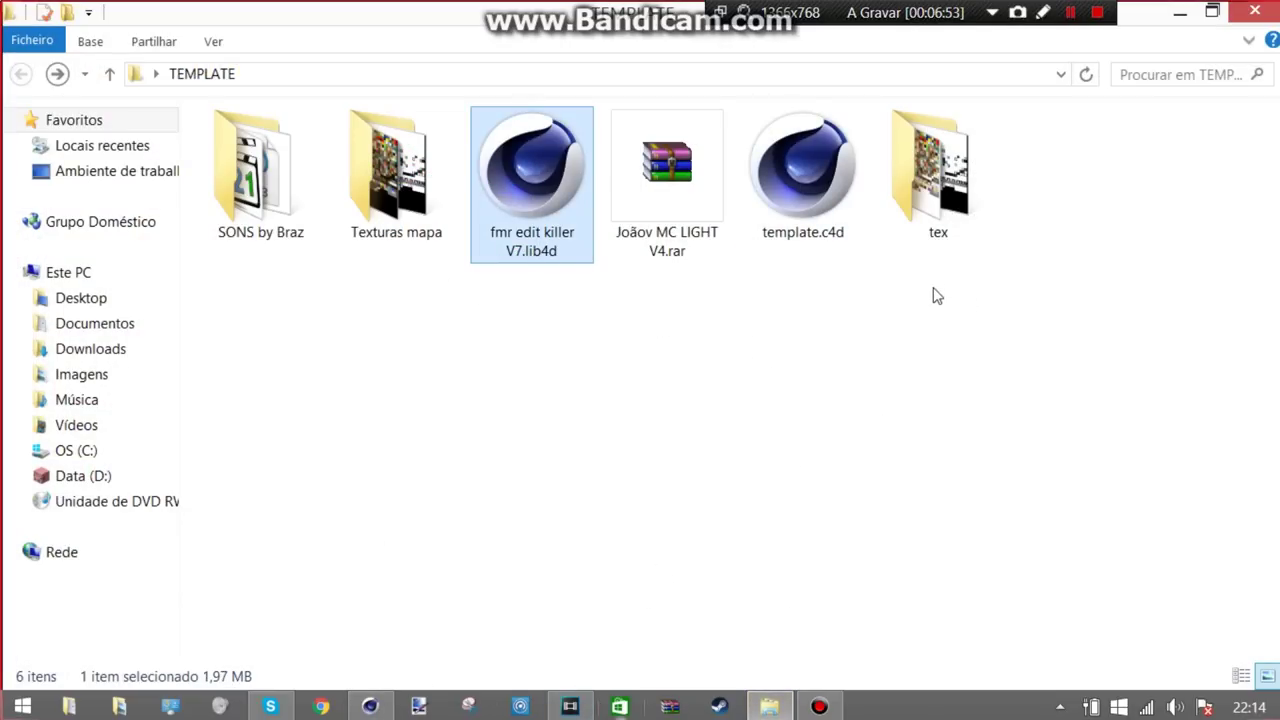
double_click(938, 215)
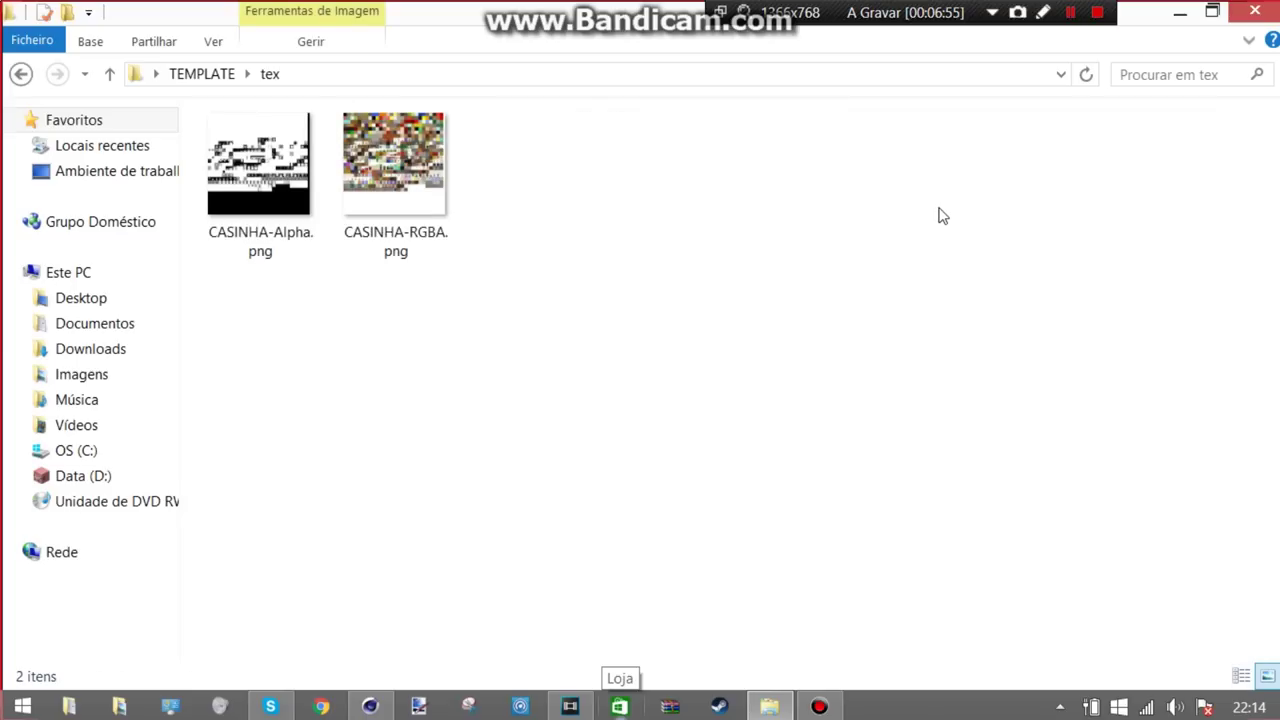
click(21, 74)
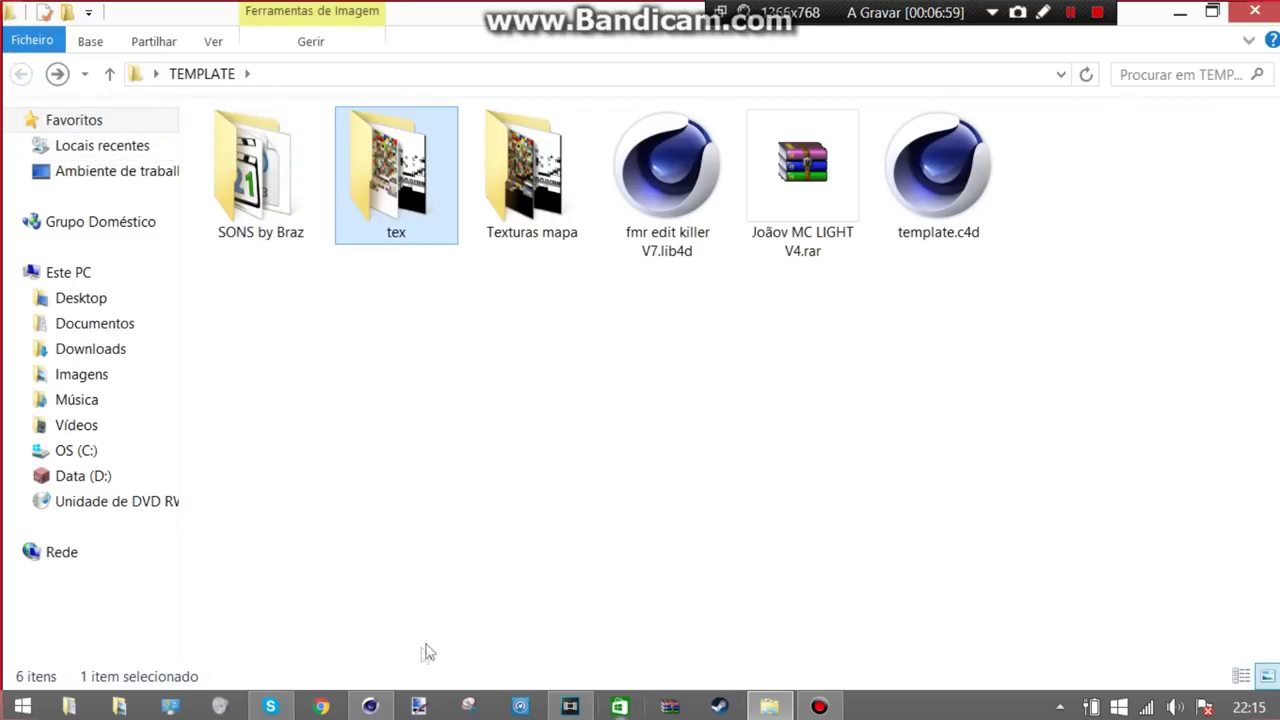
Switch back to Cinema 4D and open the tex folder of the FMR EDIT KILLER PRIVATE preset
click(372, 707)
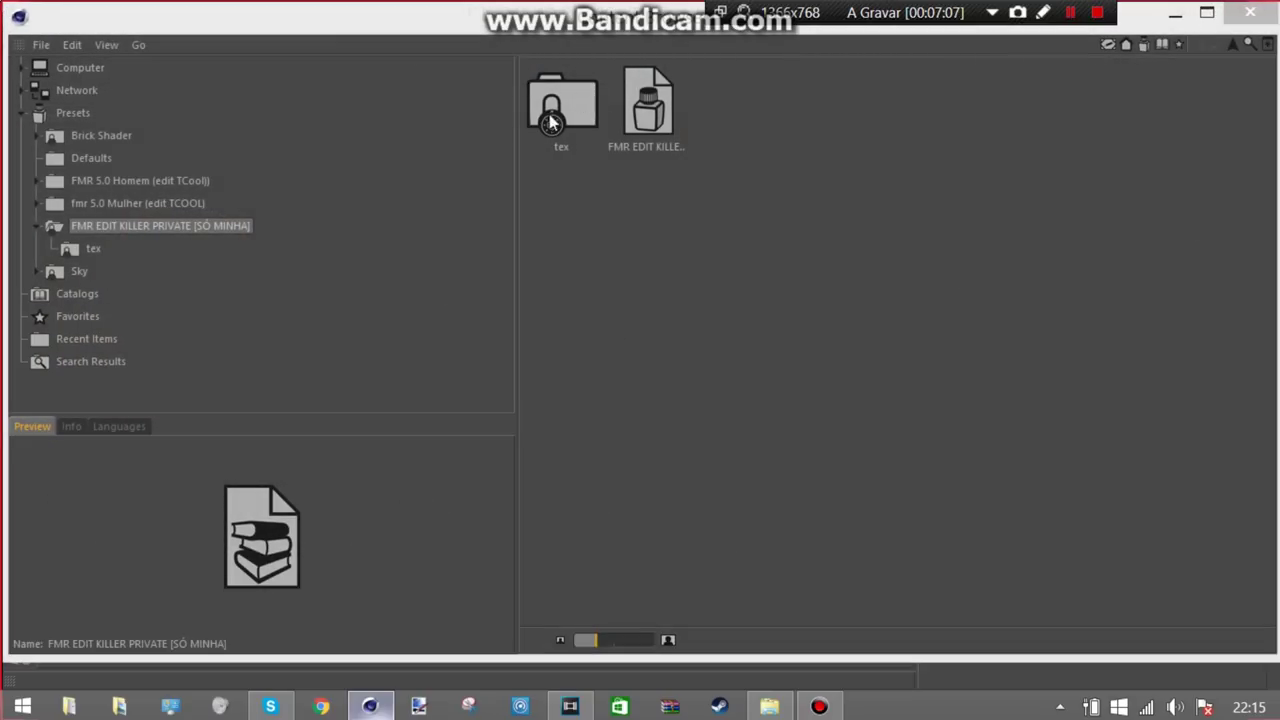
double_click(547, 118)
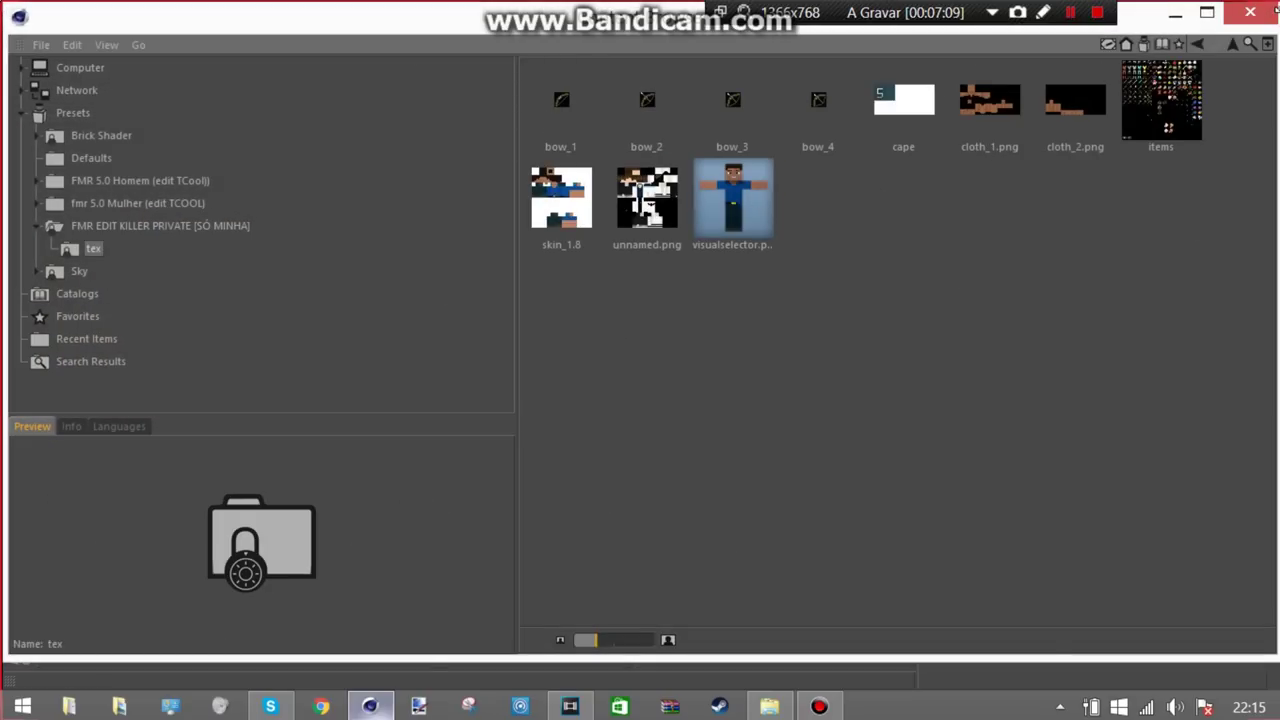
Shrink the Content Browser window and expand the PERSONAGEM PRINCIPAL hierarchy through Bones down to controlArmR's children
click(1207, 12)
drag(700, 272, 475, 318)
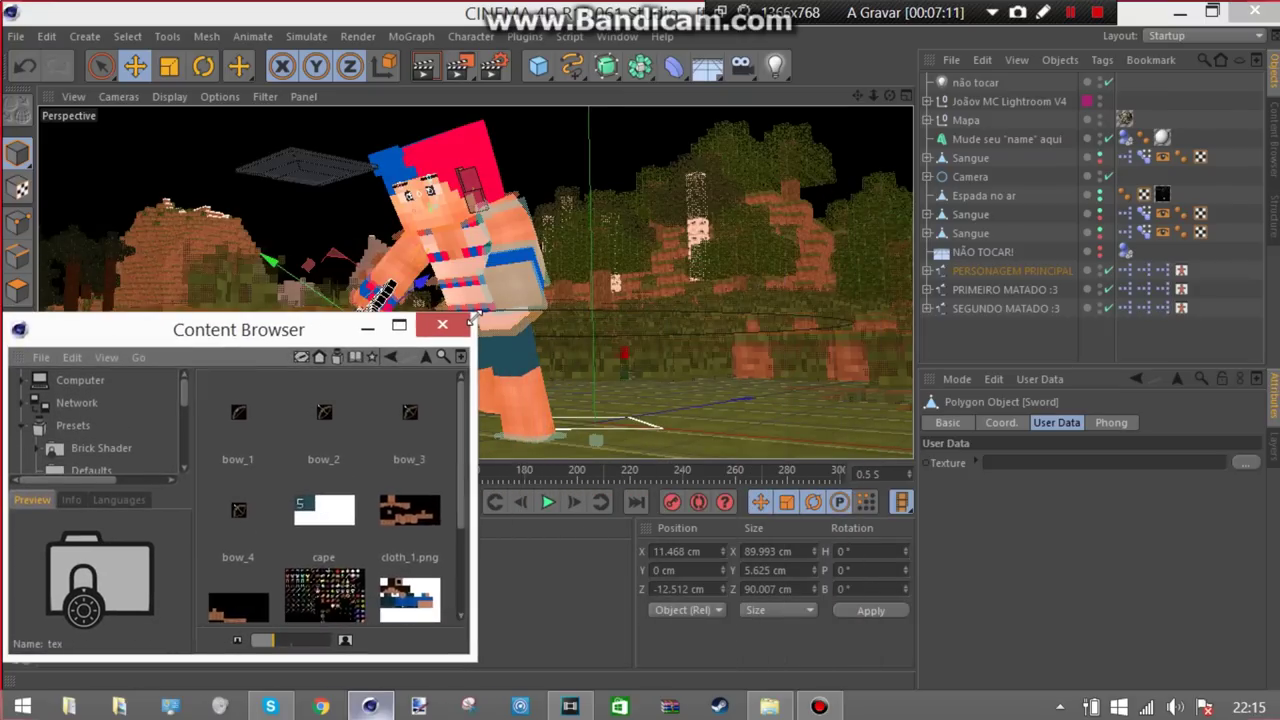
click(927, 271)
drag(1263, 112, 1258, 161)
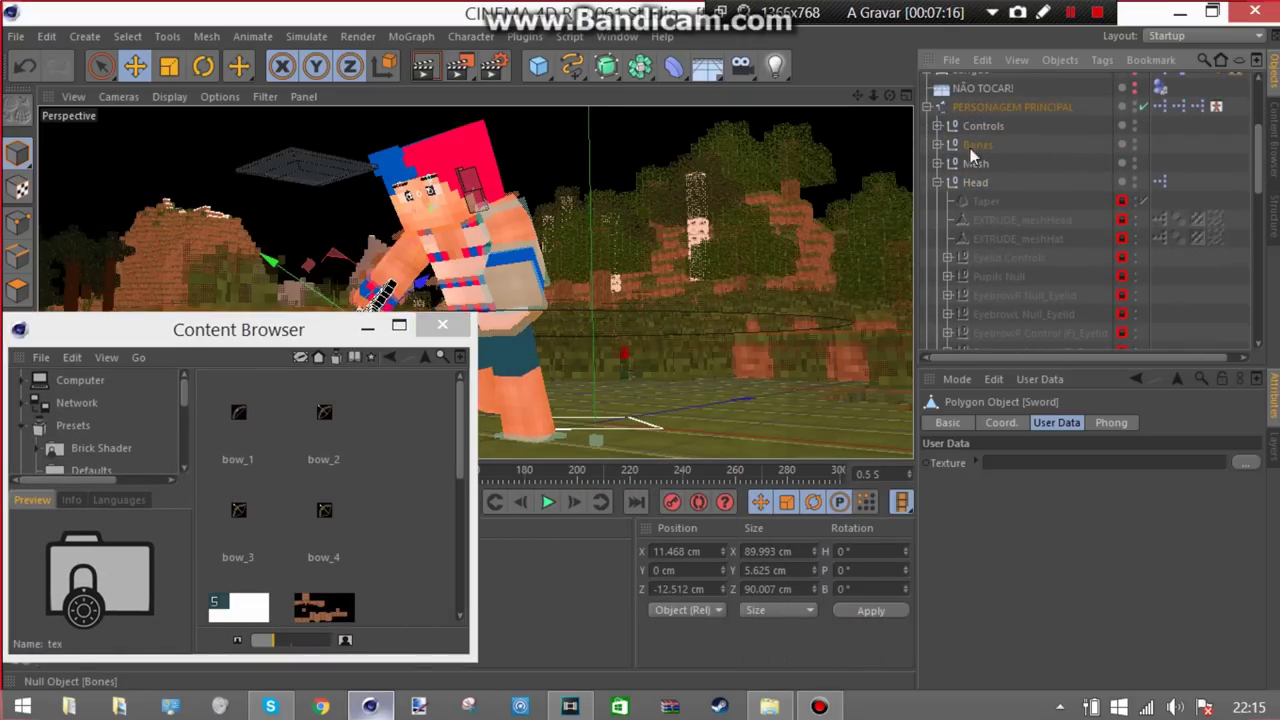
click(938, 145)
click(948, 163)
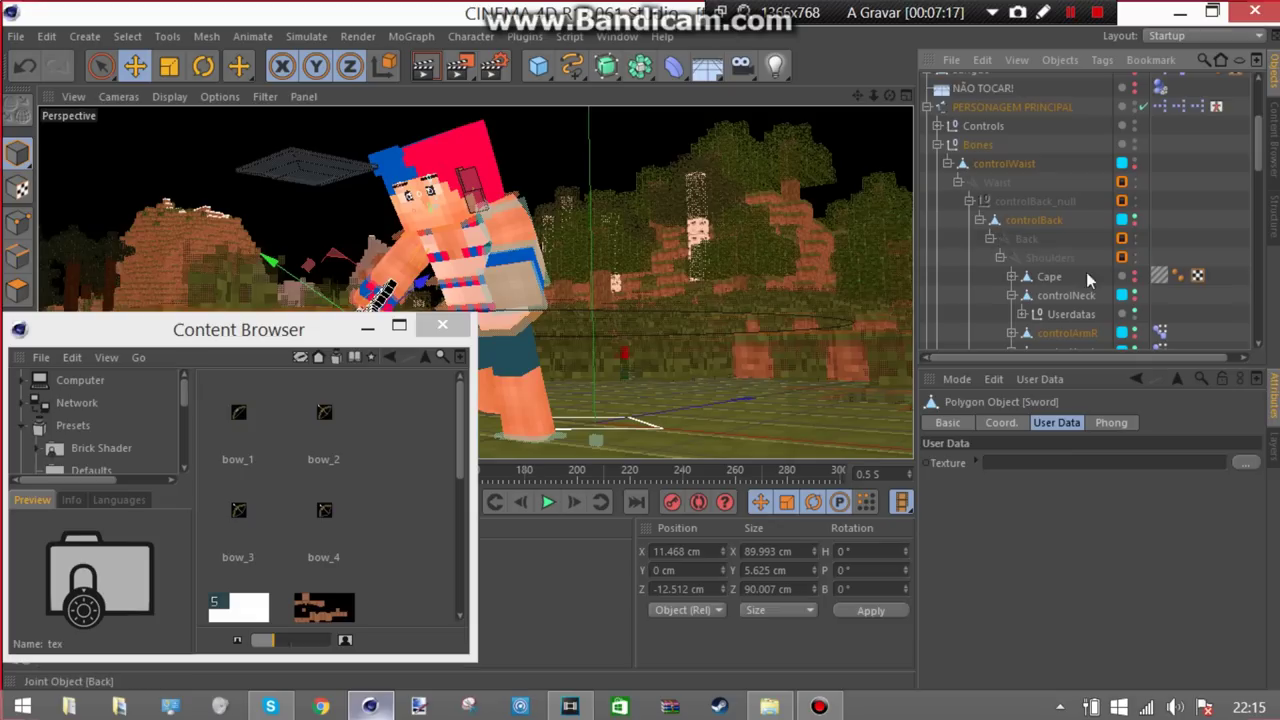
drag(1252, 172, 1258, 206)
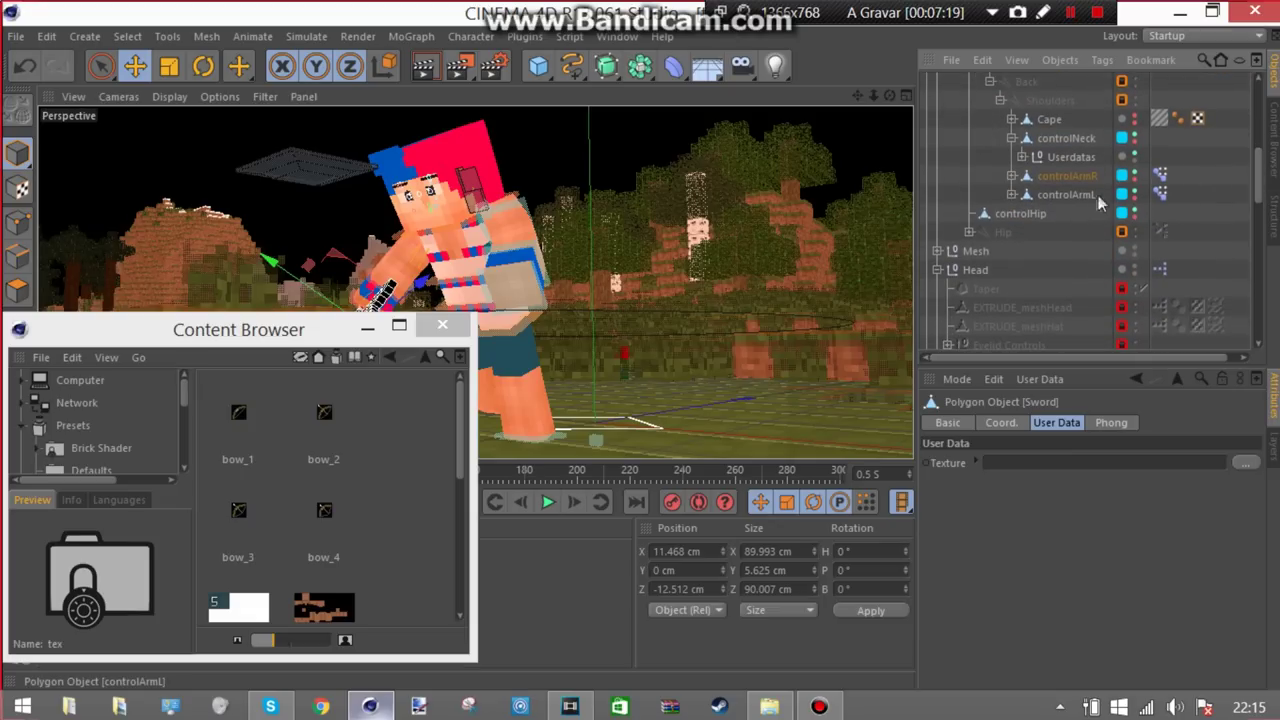
click(1012, 176)
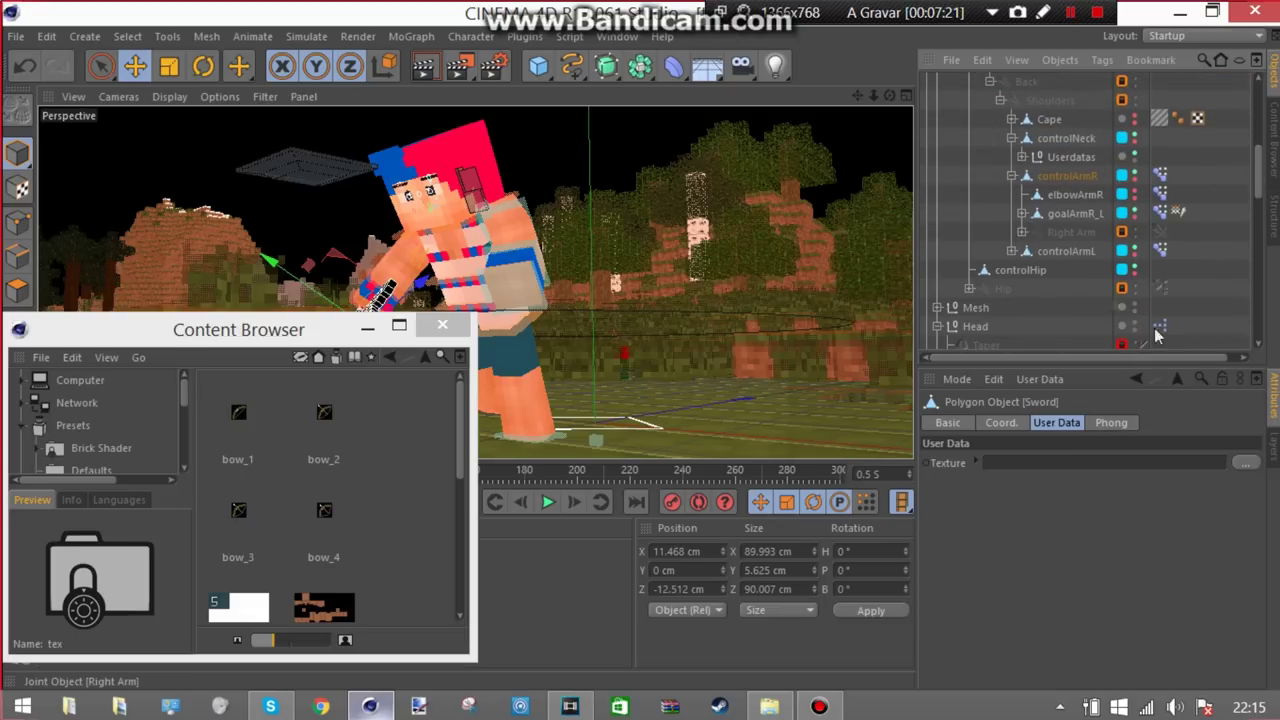
Unlock the first 5.0_Body and 5.0_Joints layers and expand the right arm hierarchy down to Tools - Right Hand
click(1275, 455)
click(1103, 414)
click(1106, 430)
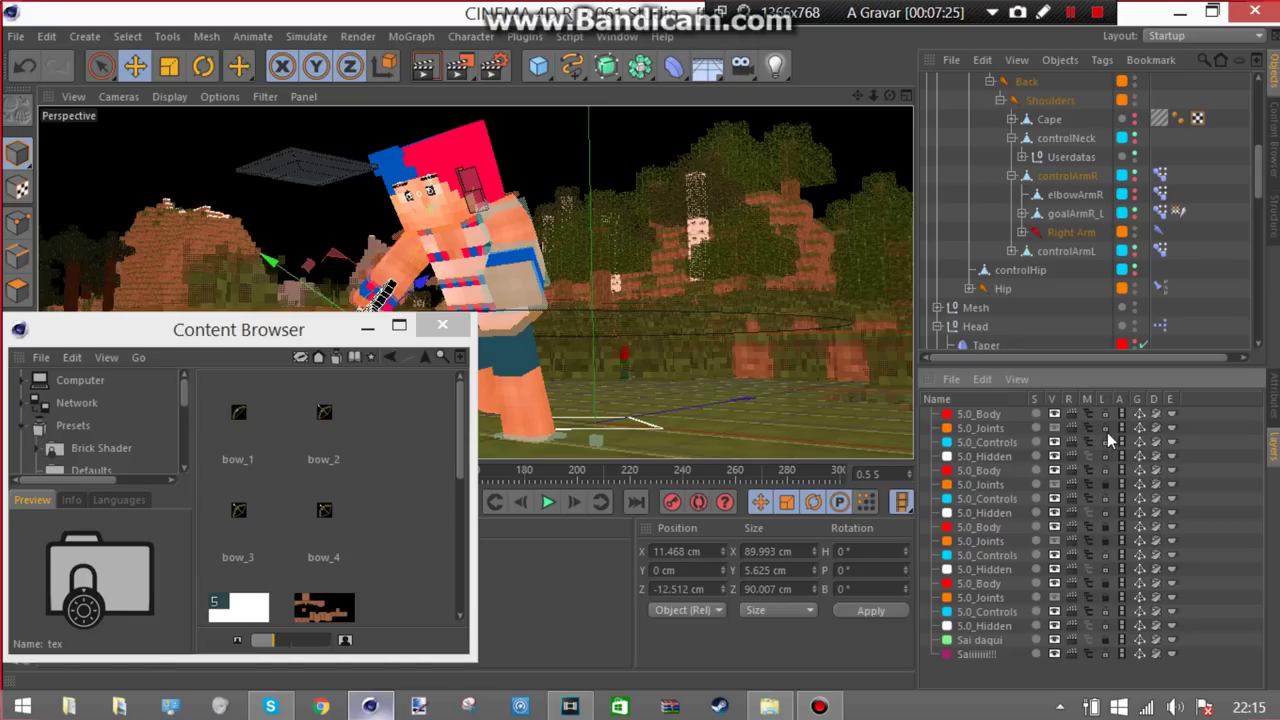
click(1022, 232)
click(1032, 251)
click(1043, 289)
click(1053, 308)
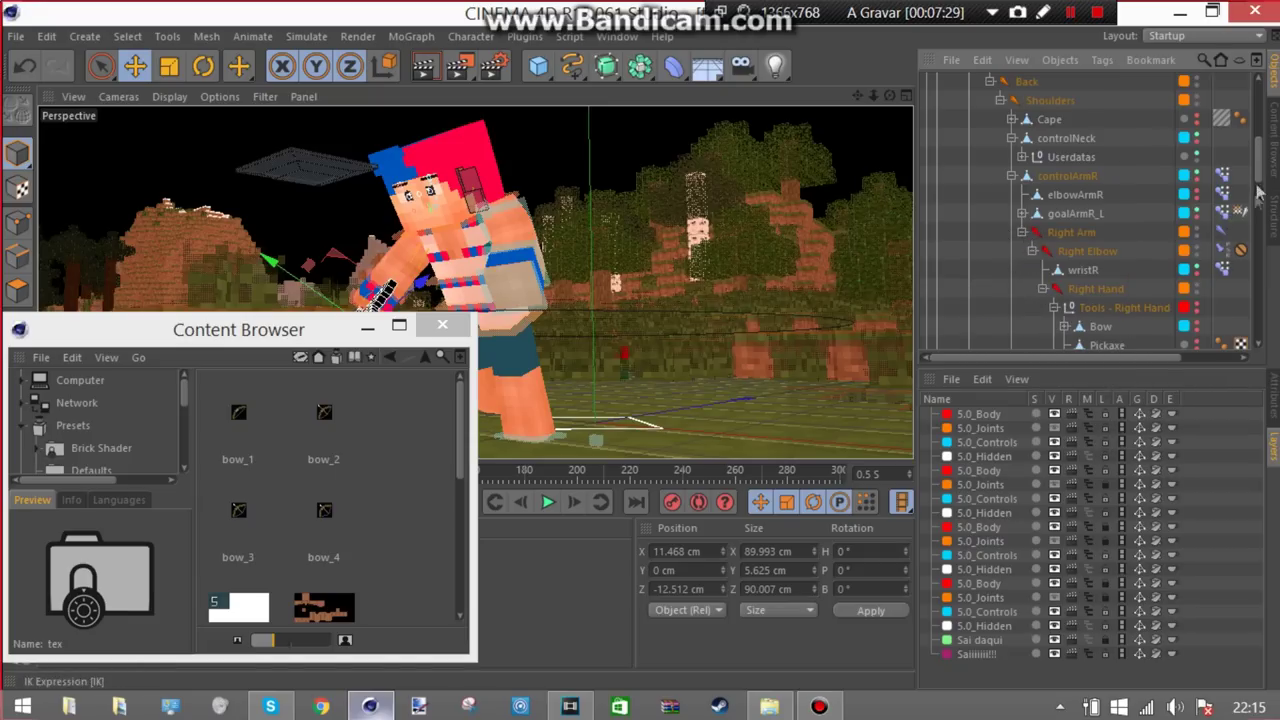
Select the texture tag of the right-hand Sword and open its material's Color settings
drag(1260, 180, 1260, 193)
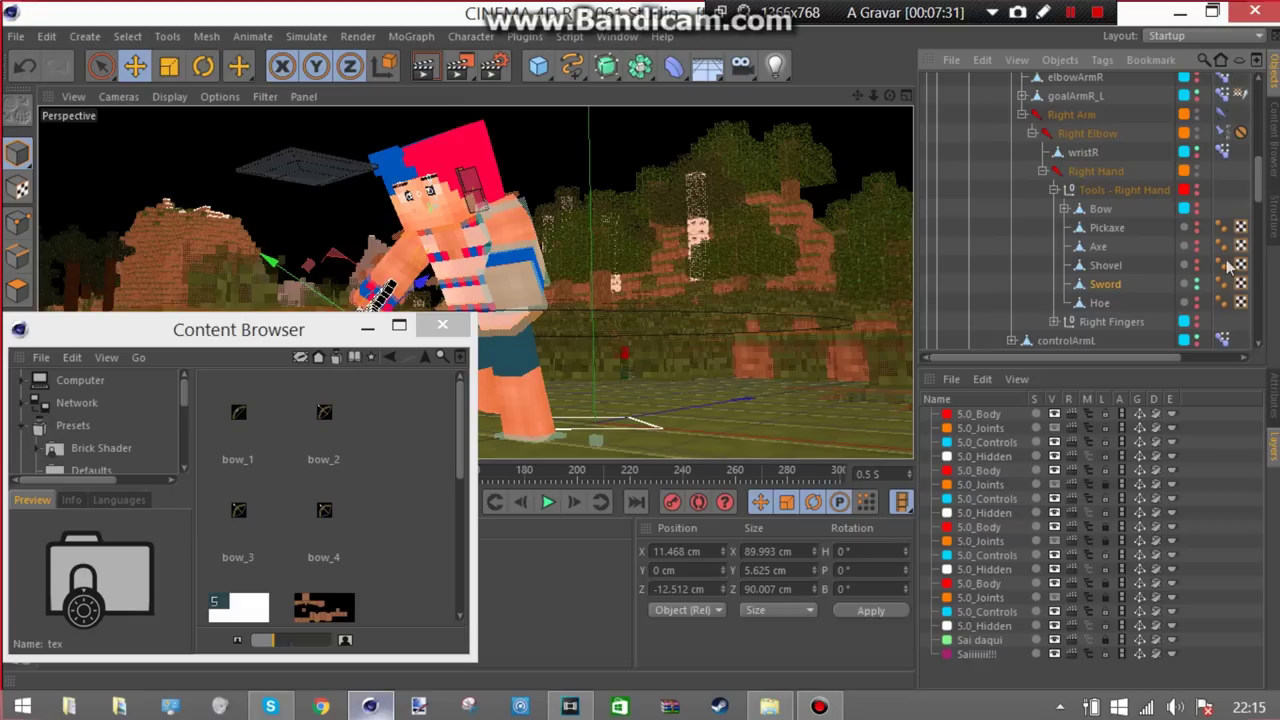
drag(1170, 358, 1230, 358)
click(1185, 284)
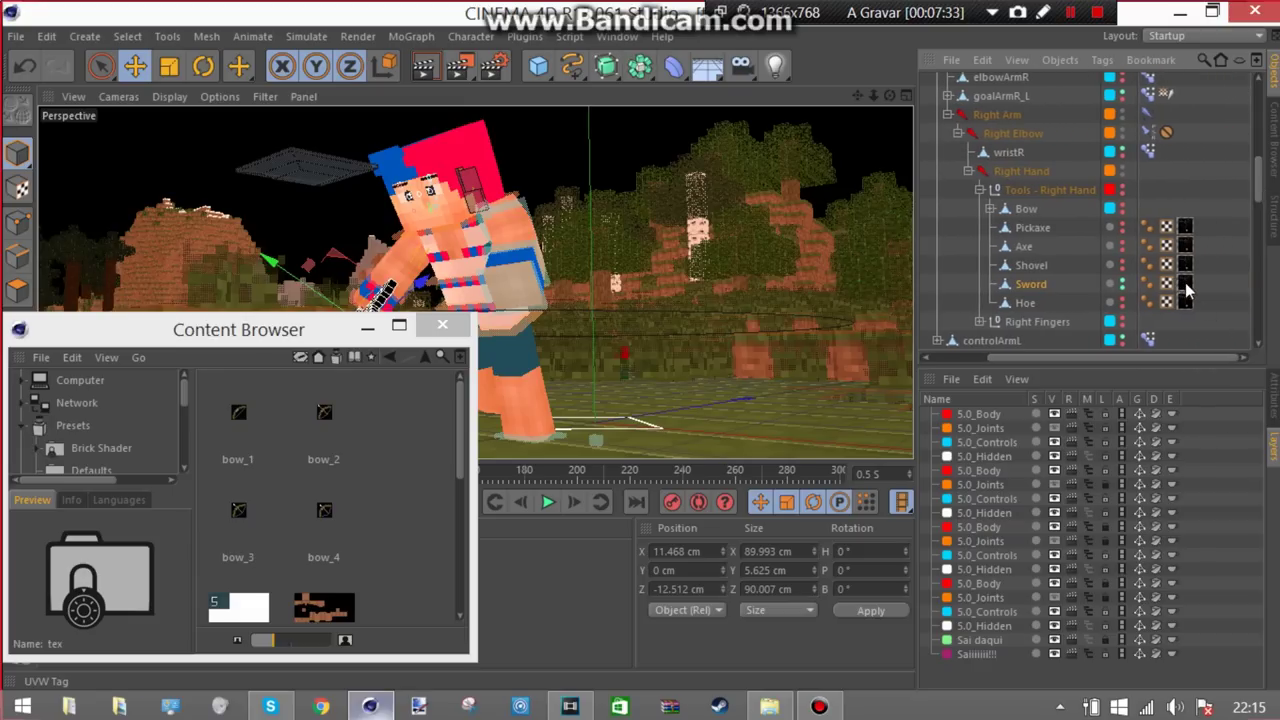
click(1275, 410)
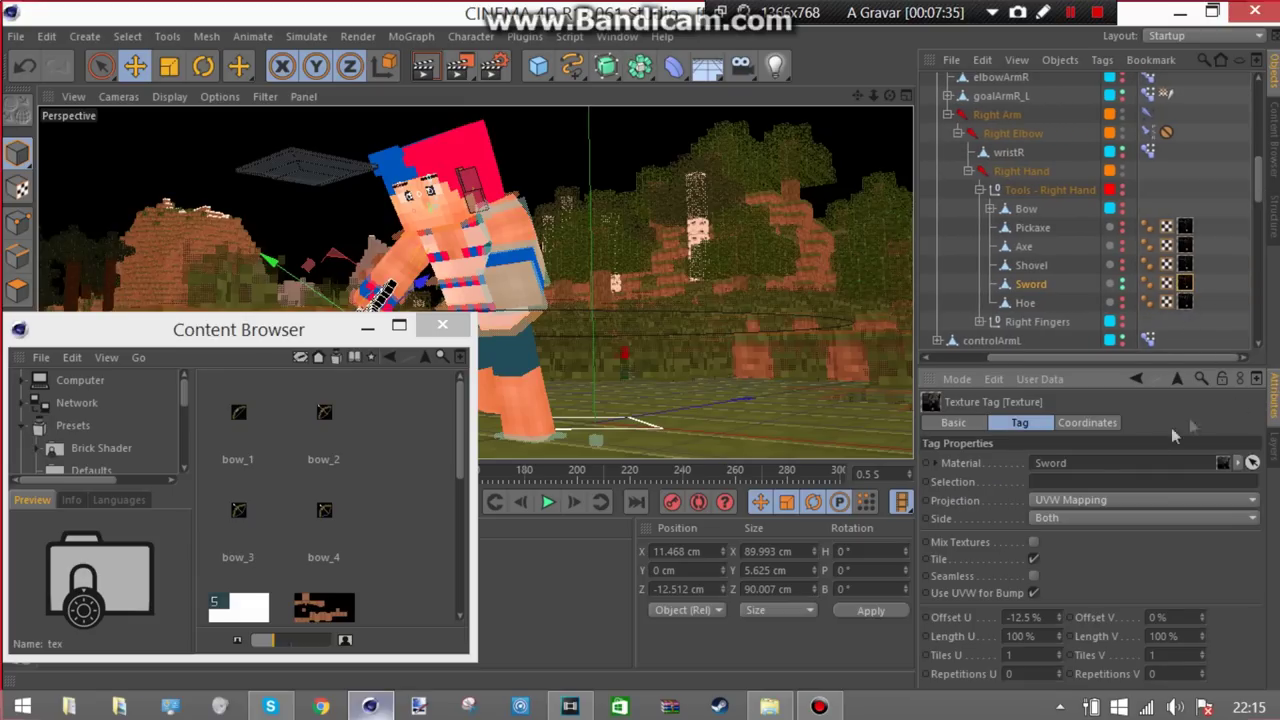
double_click(1183, 286)
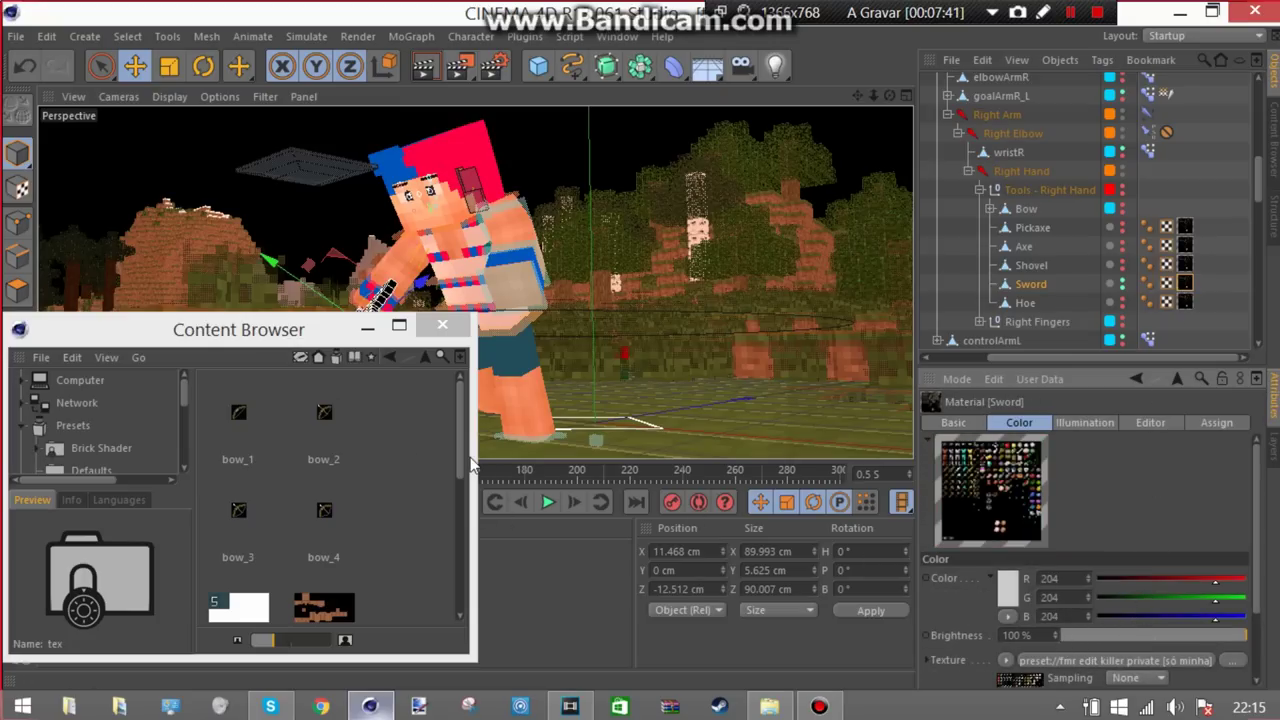
Preview the items texture in the preset's tex folder and render the view, dismissing the texture error
drag(459, 455, 426, 540)
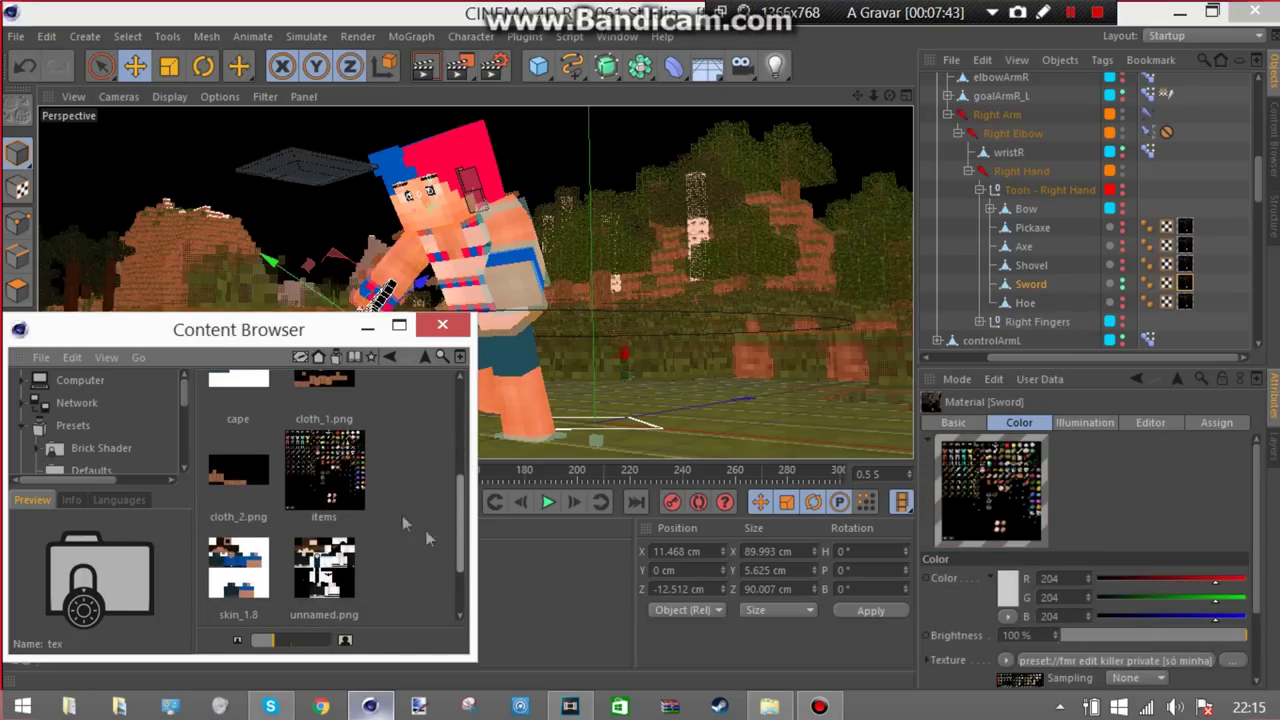
click(358, 476)
drag(355, 340, 399, 355)
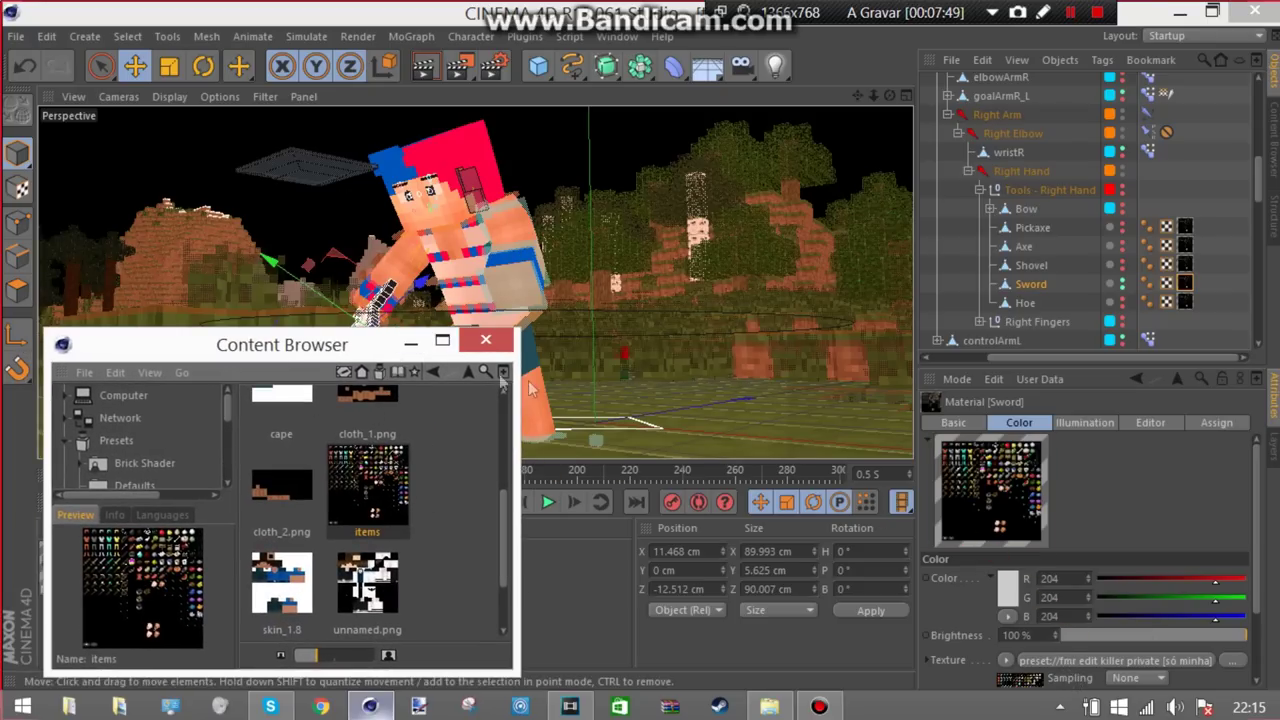
click(410, 341)
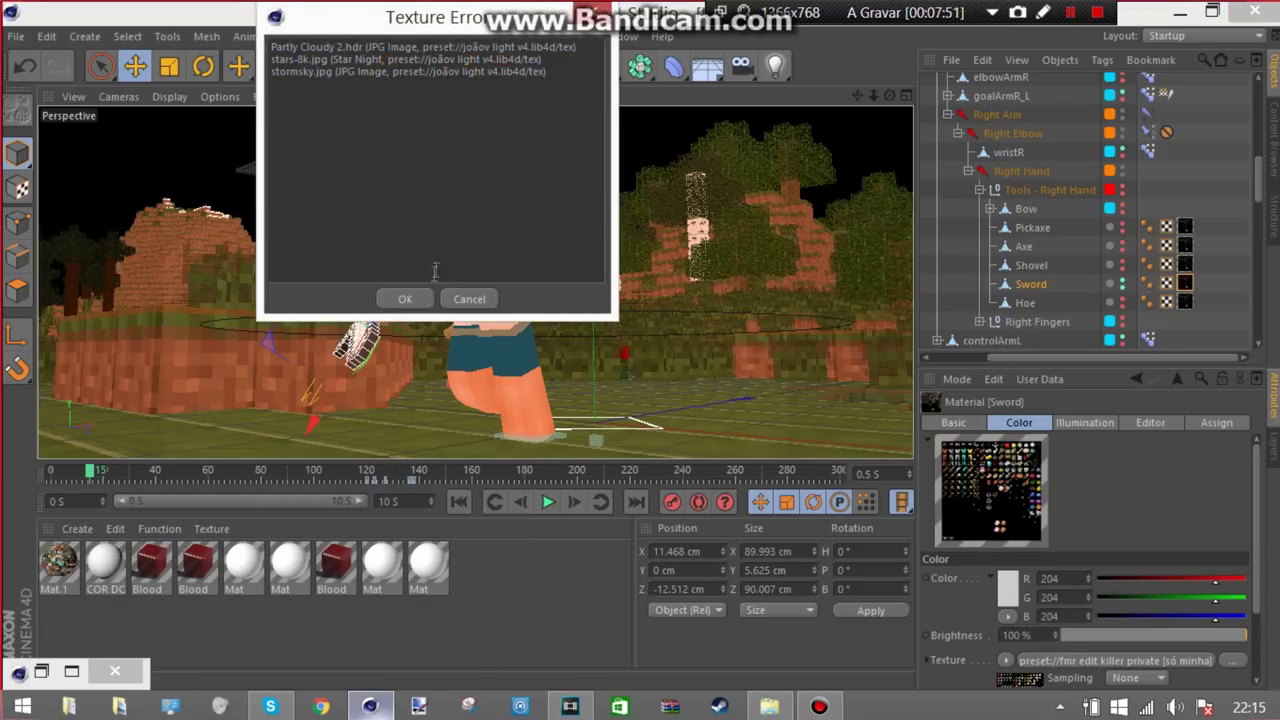
click(410, 295)
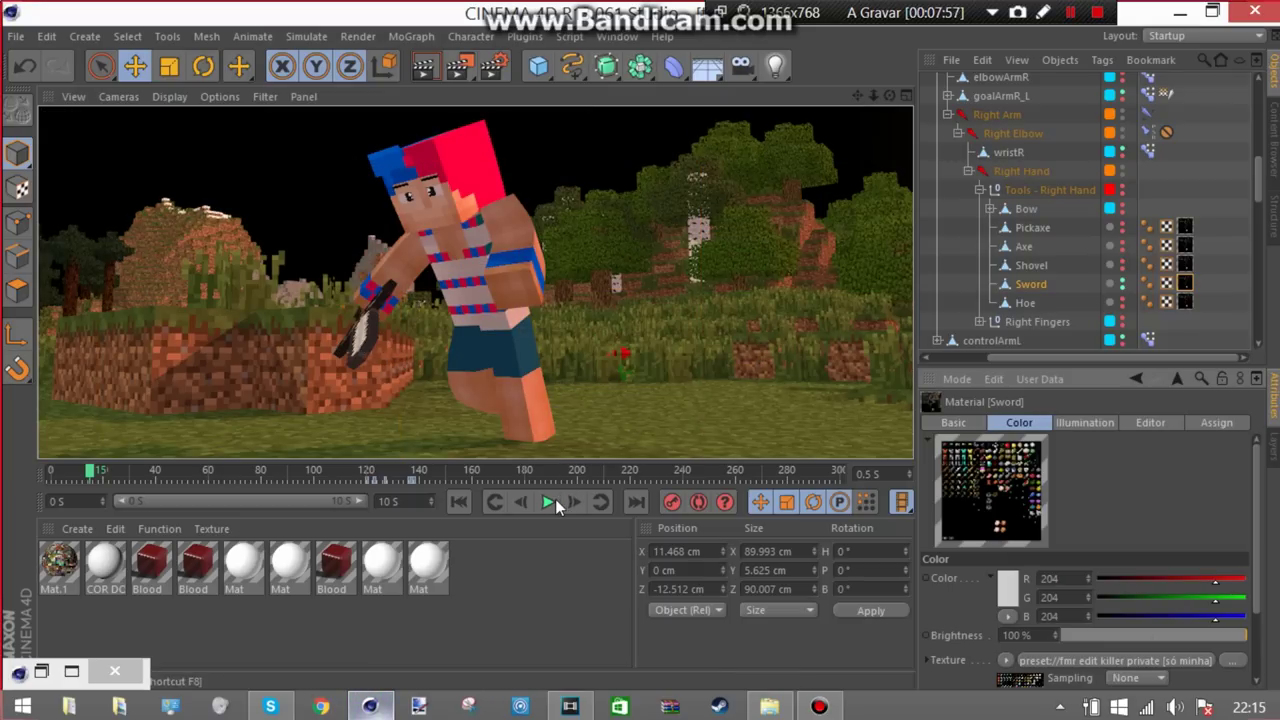
Try the Diamond sword in the right hand of PERSONAGEM PRINCIPAL and return Sword Right to Iron
scroll(1060, 320, up, 10)
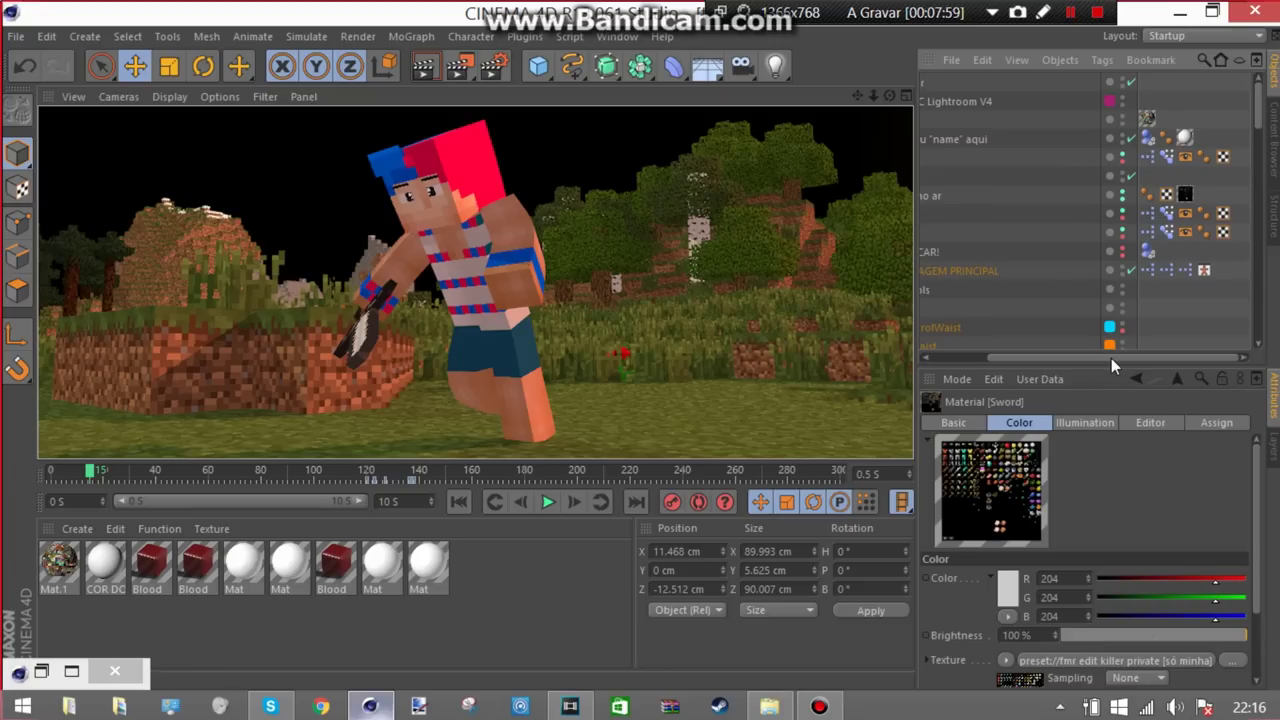
scroll(950, 290, up, 5)
click(928, 271)
click(1001, 272)
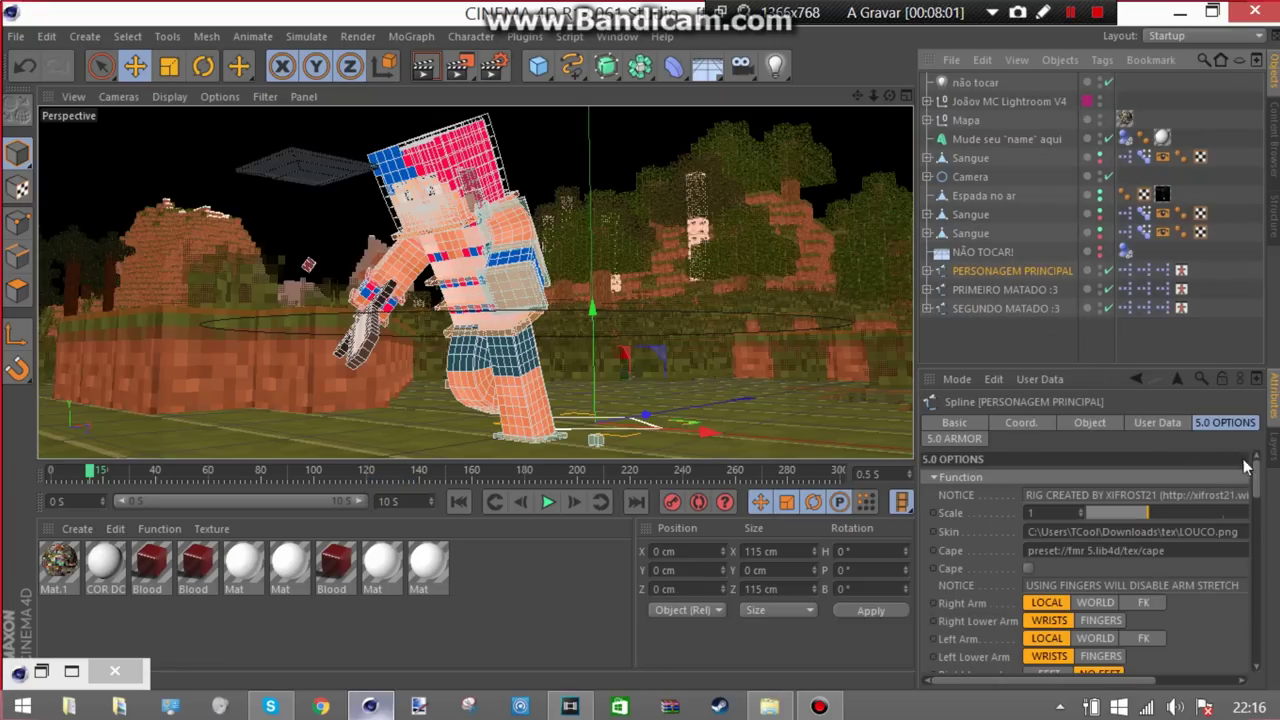
drag(1256, 497, 1248, 677)
click(1040, 588)
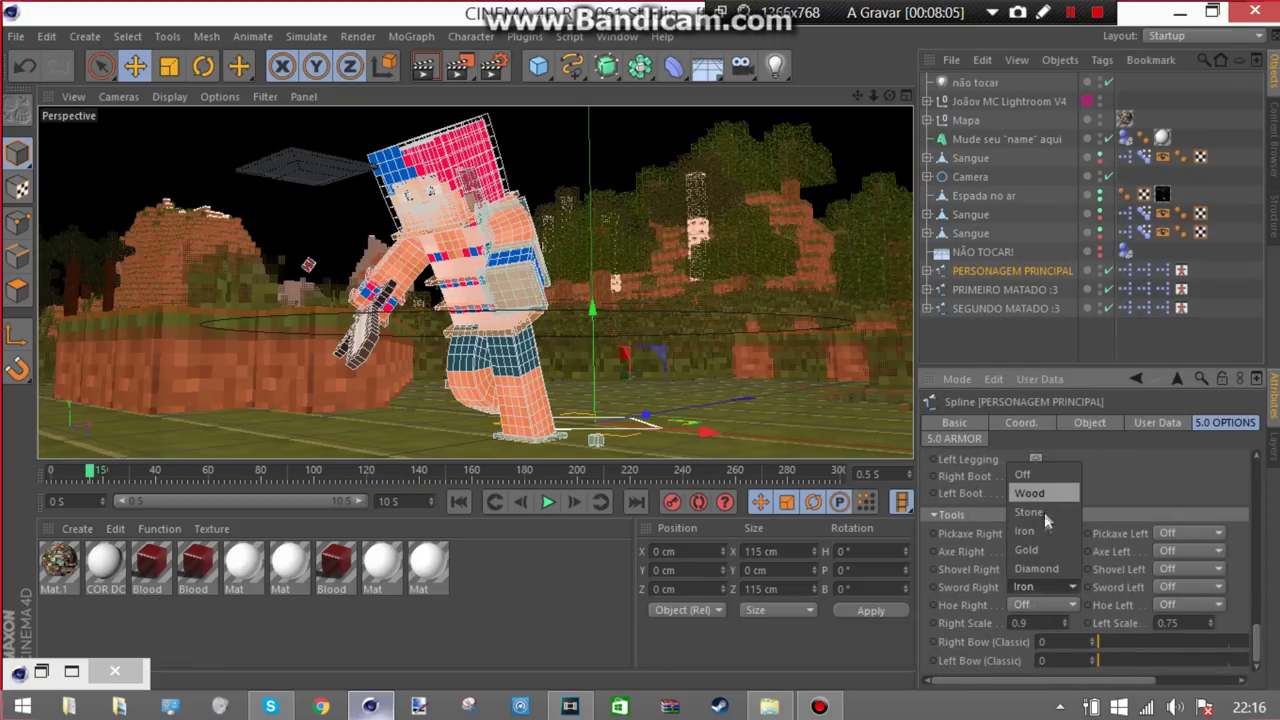
click(1060, 565)
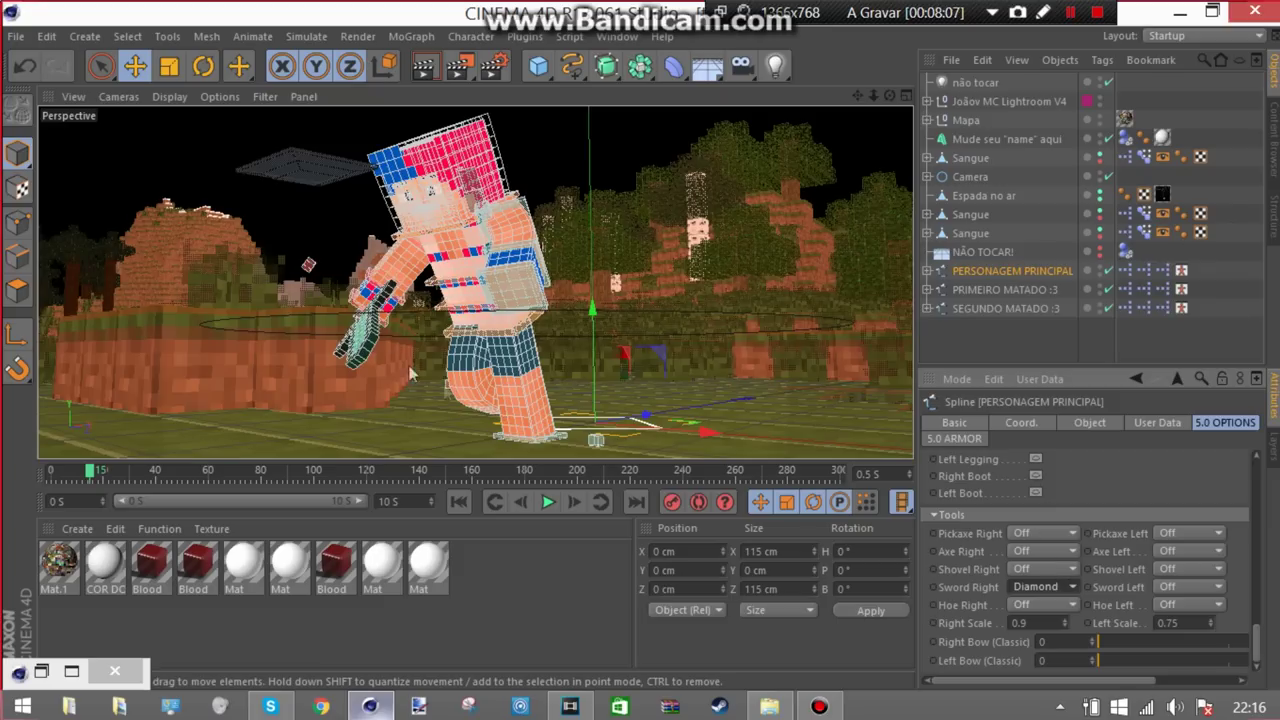
click(1028, 588)
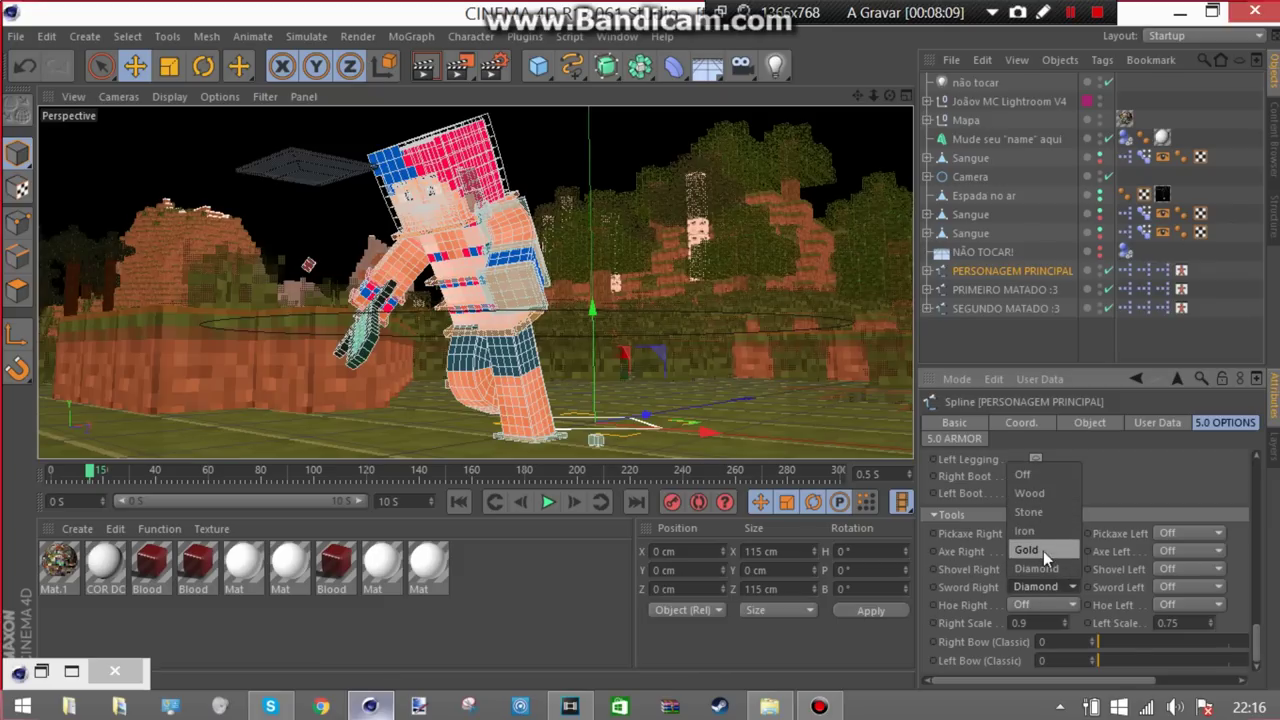
click(1048, 530)
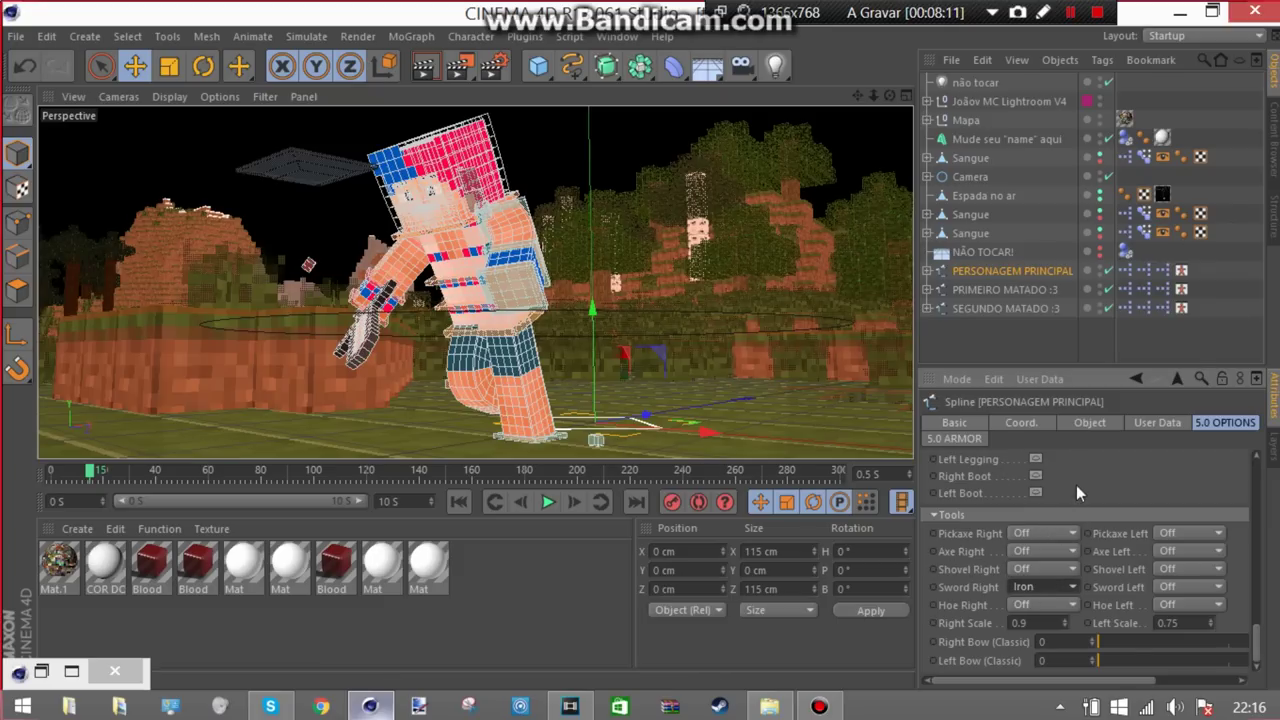
Deselect the main character, play the animation to 2.233 S and render the view
click(991, 355)
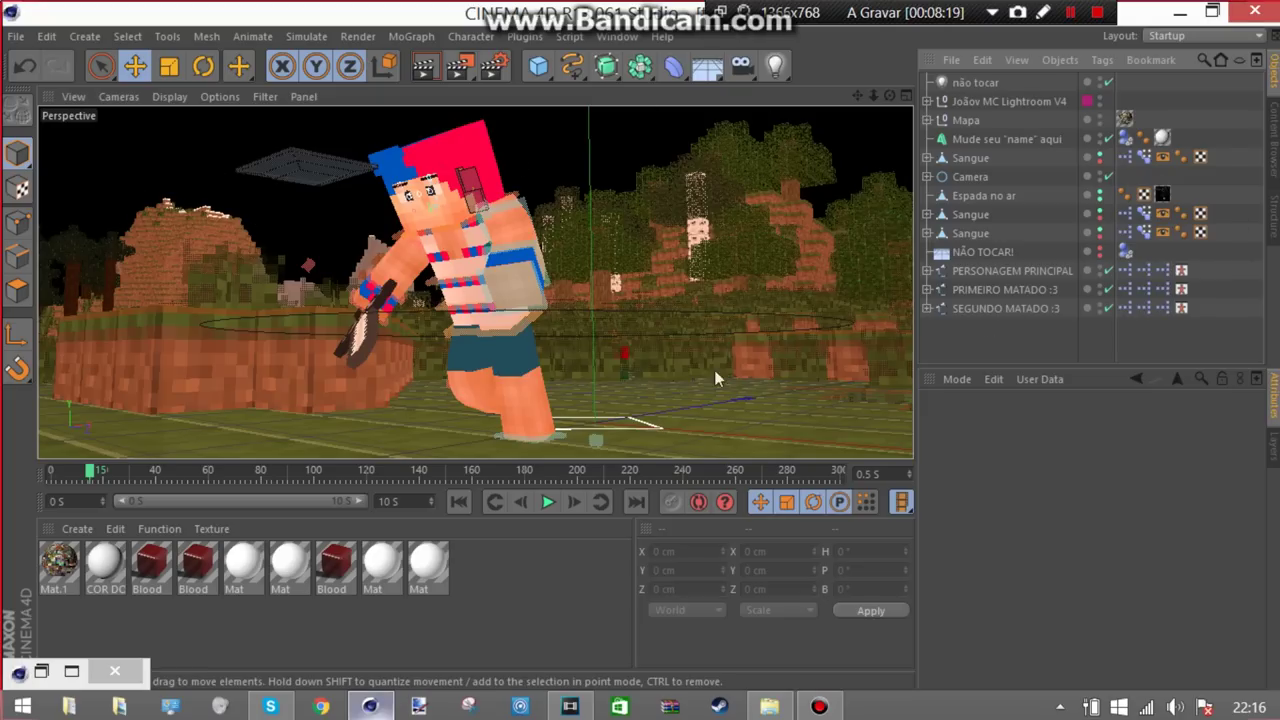
click(548, 502)
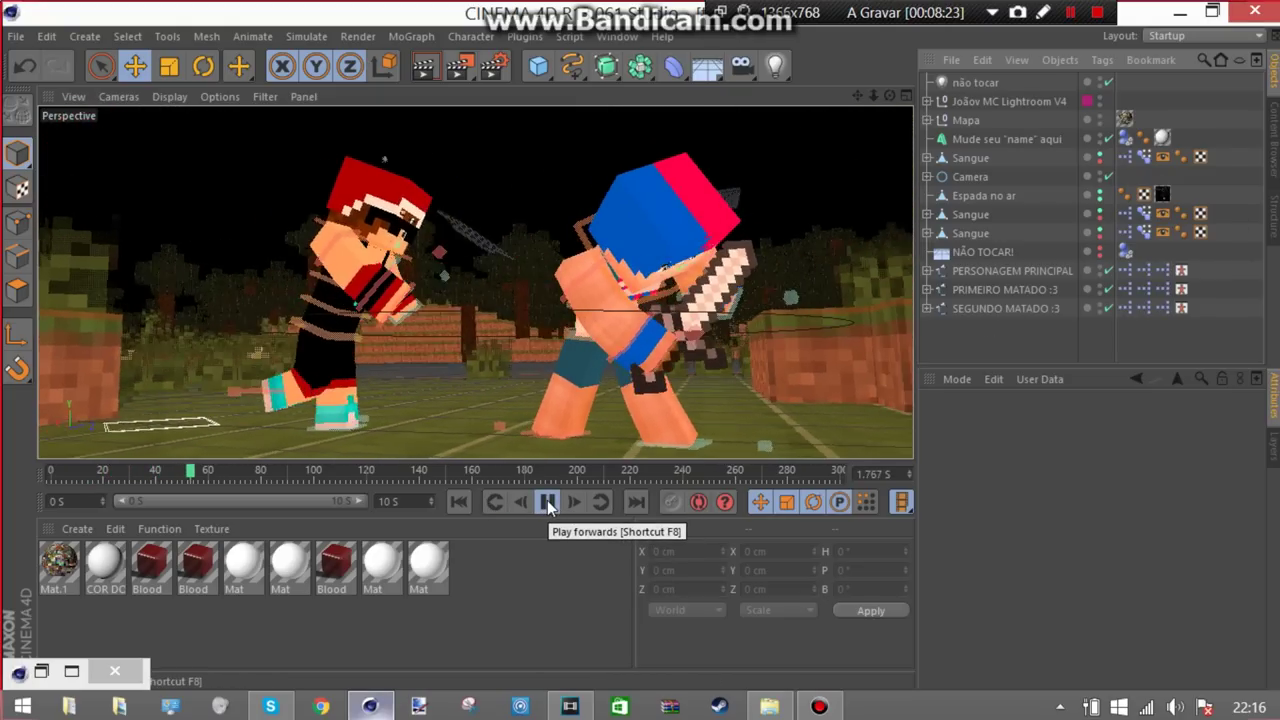
click(548, 502)
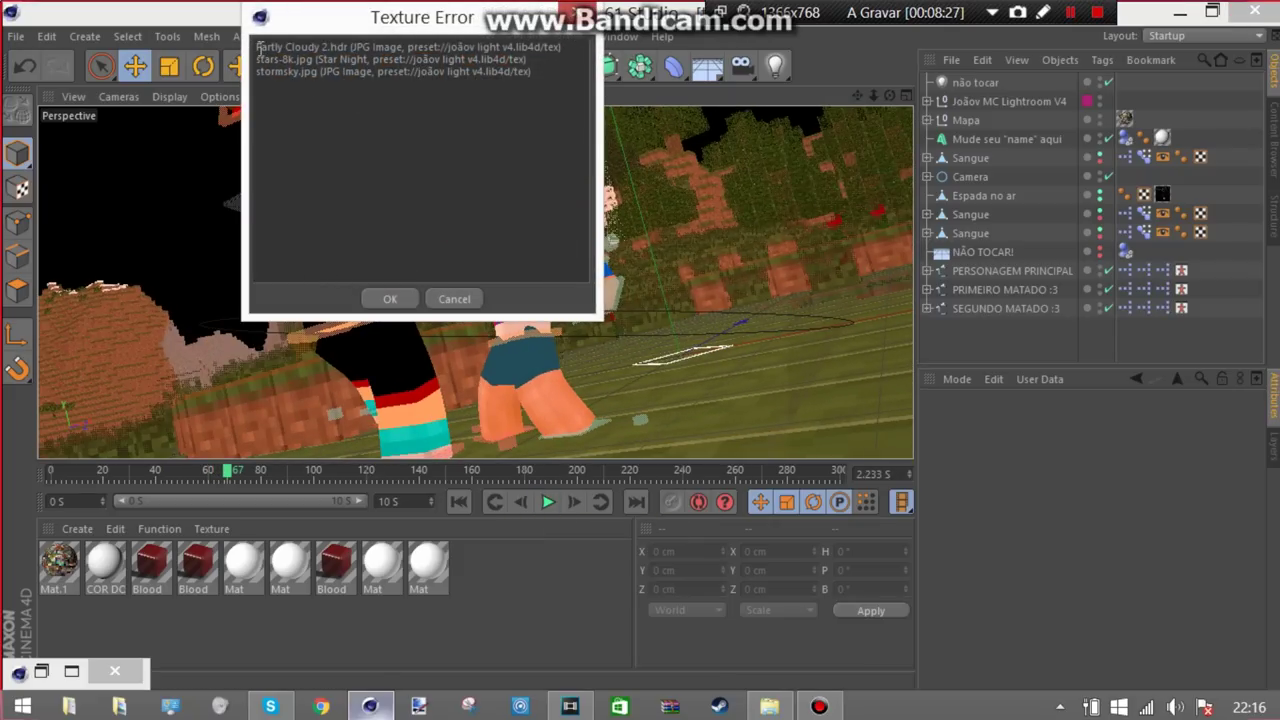
Examine the missing files listed in the Texture Error dialog, dismiss it and display the Joãov MC Lightroom V4 settings
drag(276, 47, 552, 42)
click(475, 93)
drag(540, 74, 328, 40)
click(418, 126)
key(Return)
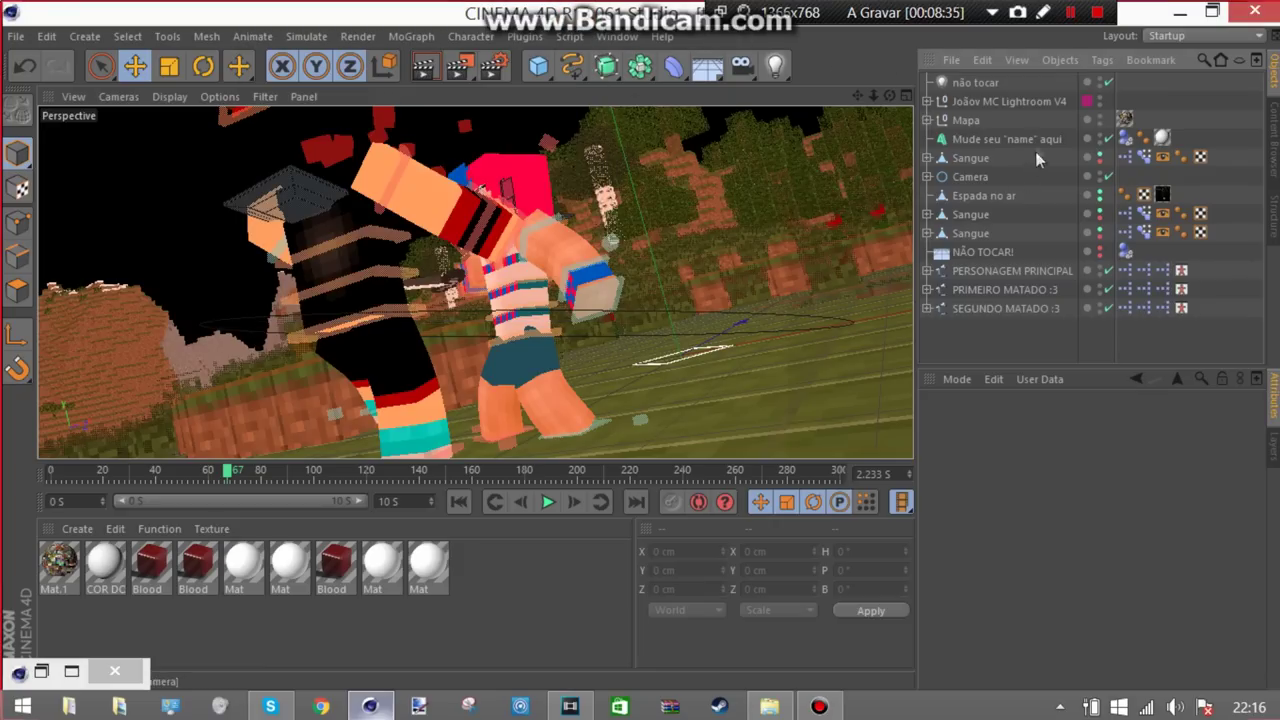
click(989, 103)
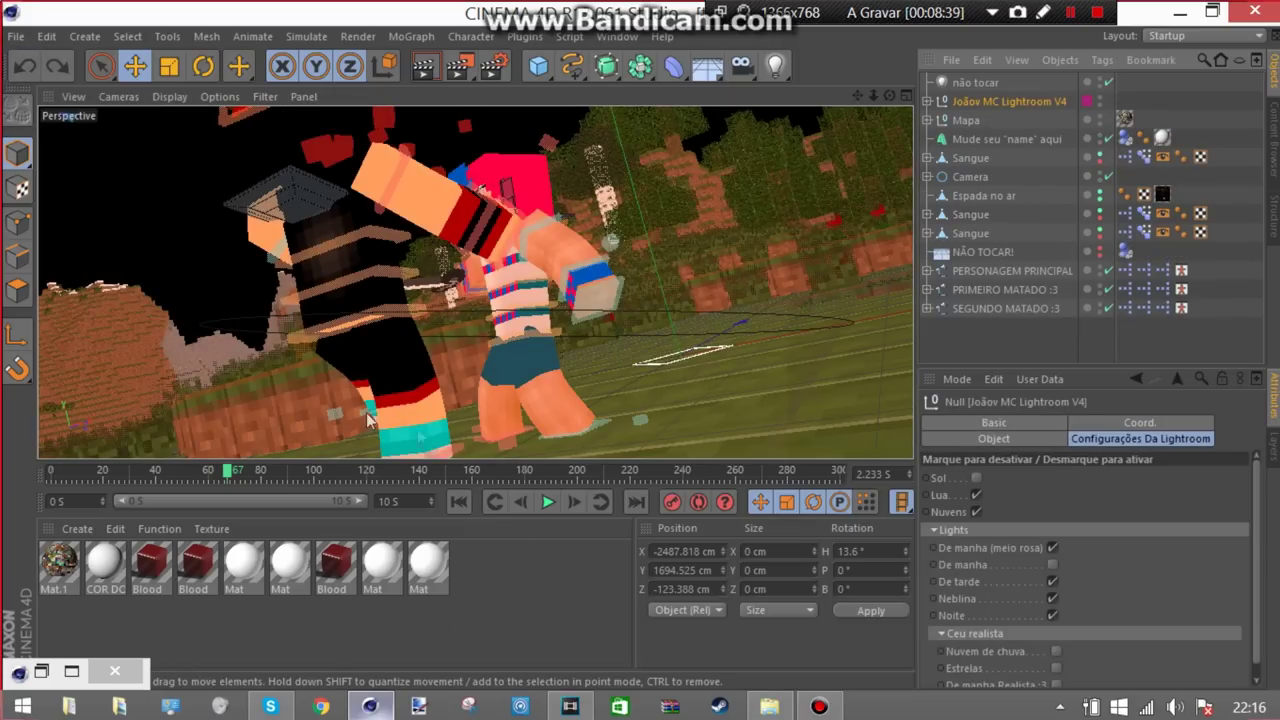
click(270, 706)
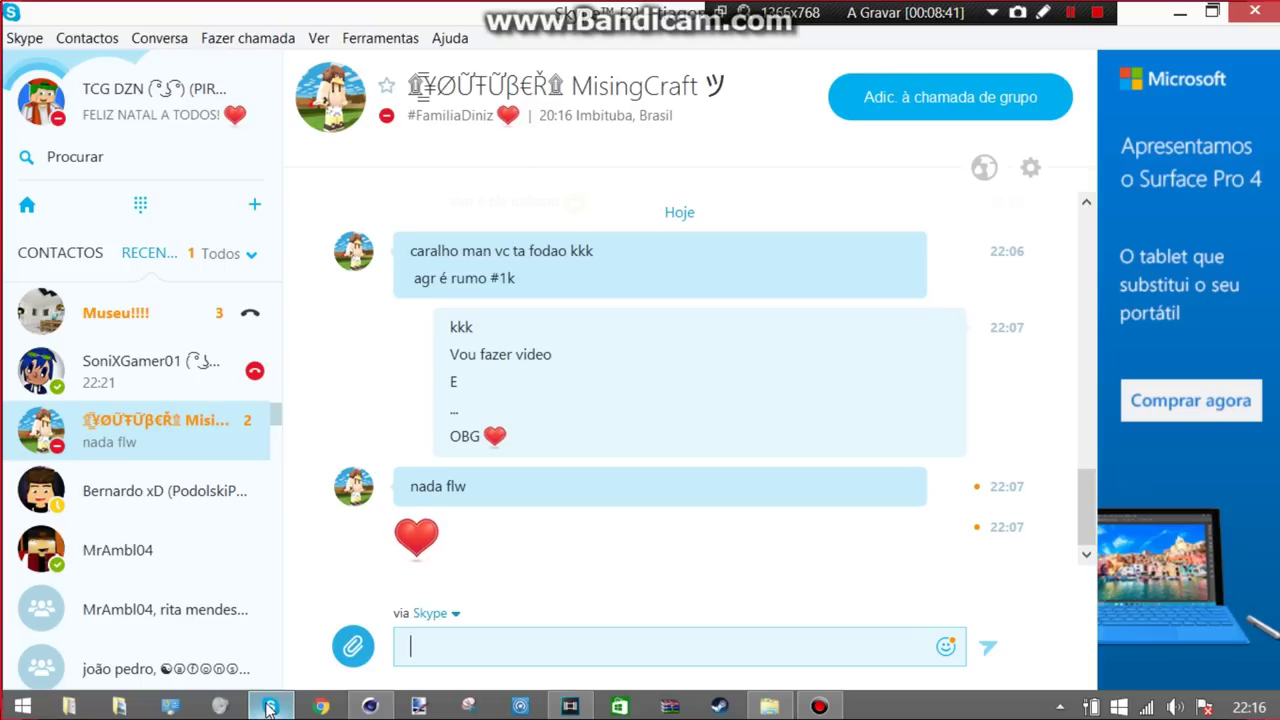
click(138, 312)
click(370, 706)
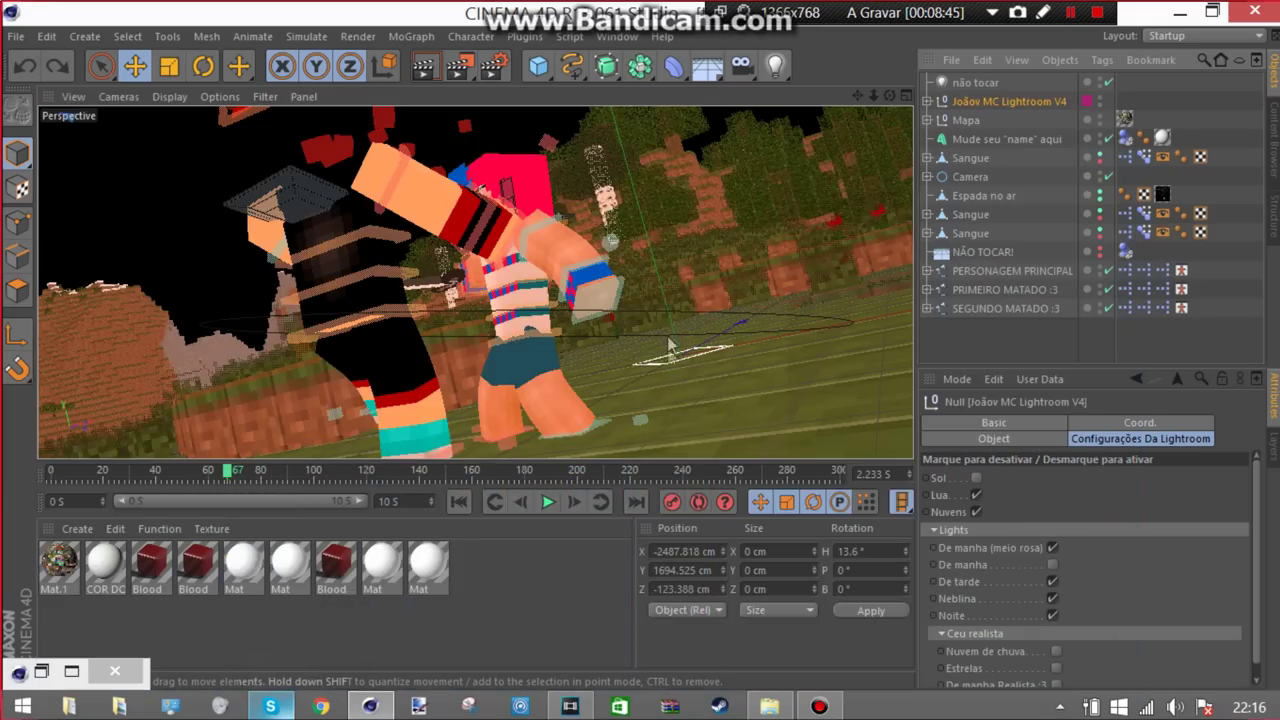
Switch to File Explorer, open Joãov MC LIGHT V4.rar and load its Joãov MC Lightroom V4 preset into the Cinema 4D scene
click(769, 706)
double_click(783, 207)
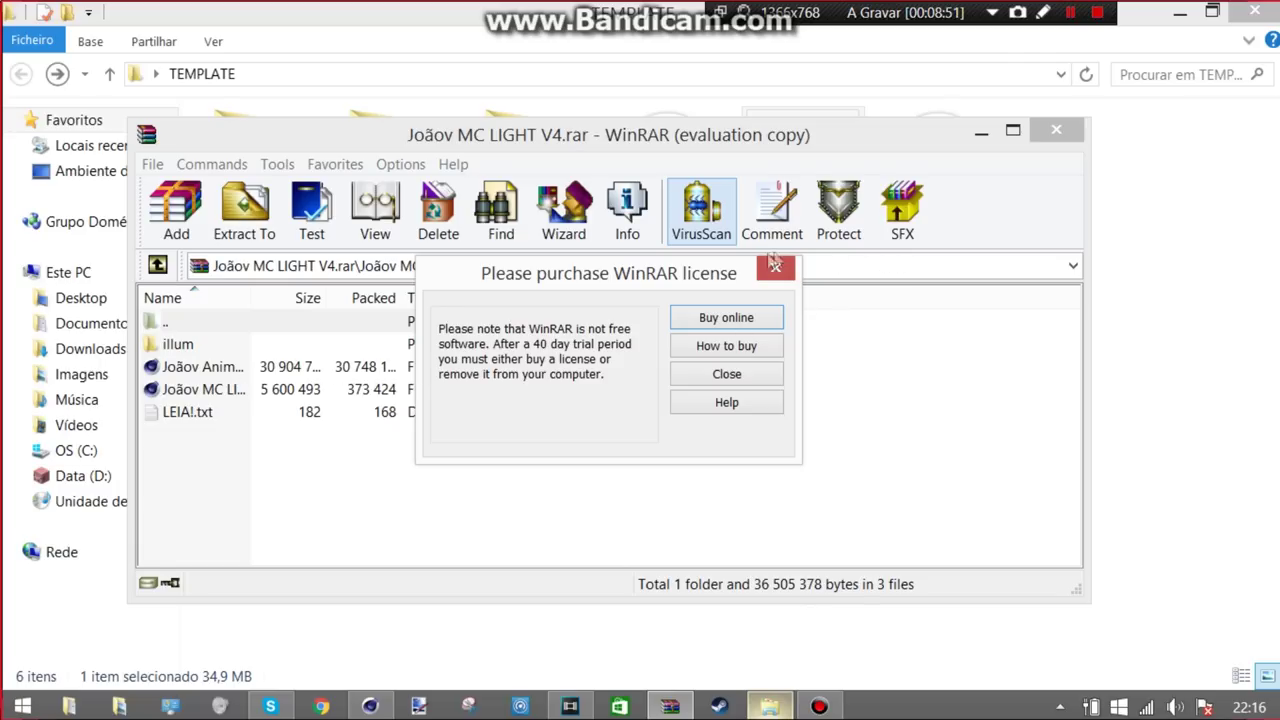
click(774, 266)
double_click(250, 370)
drag(250, 370, 328, 340)
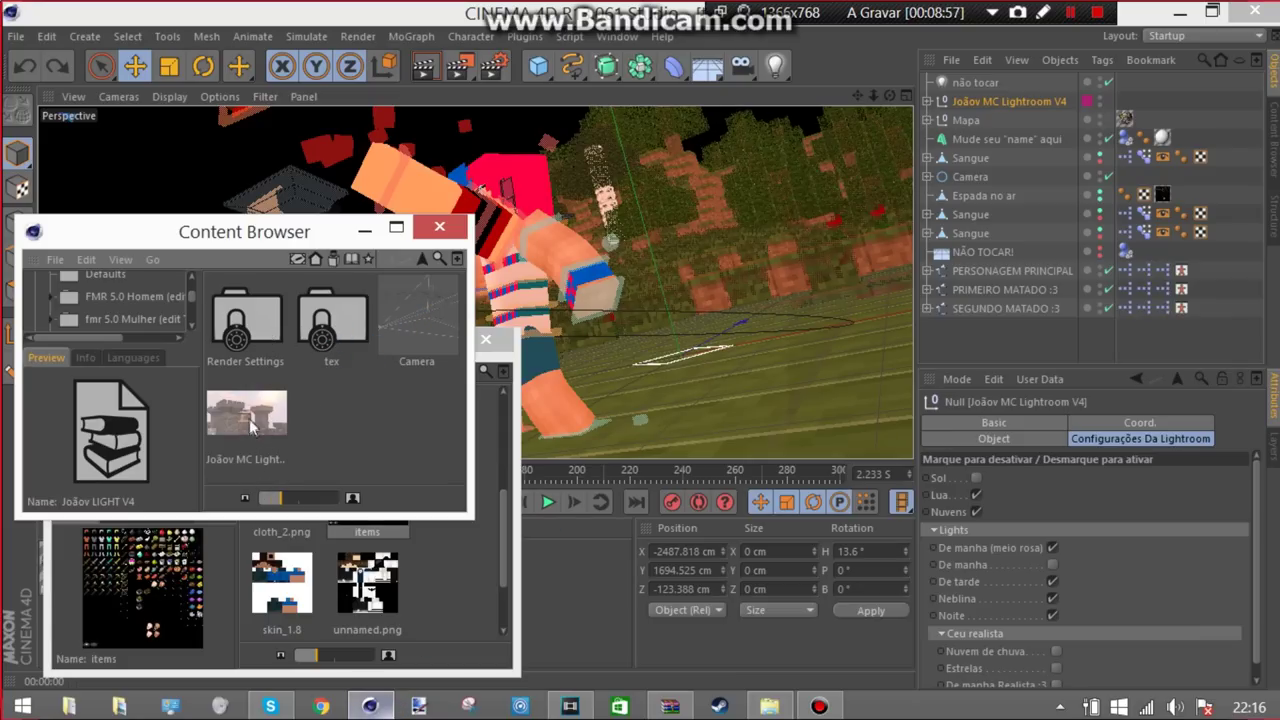
double_click(250, 424)
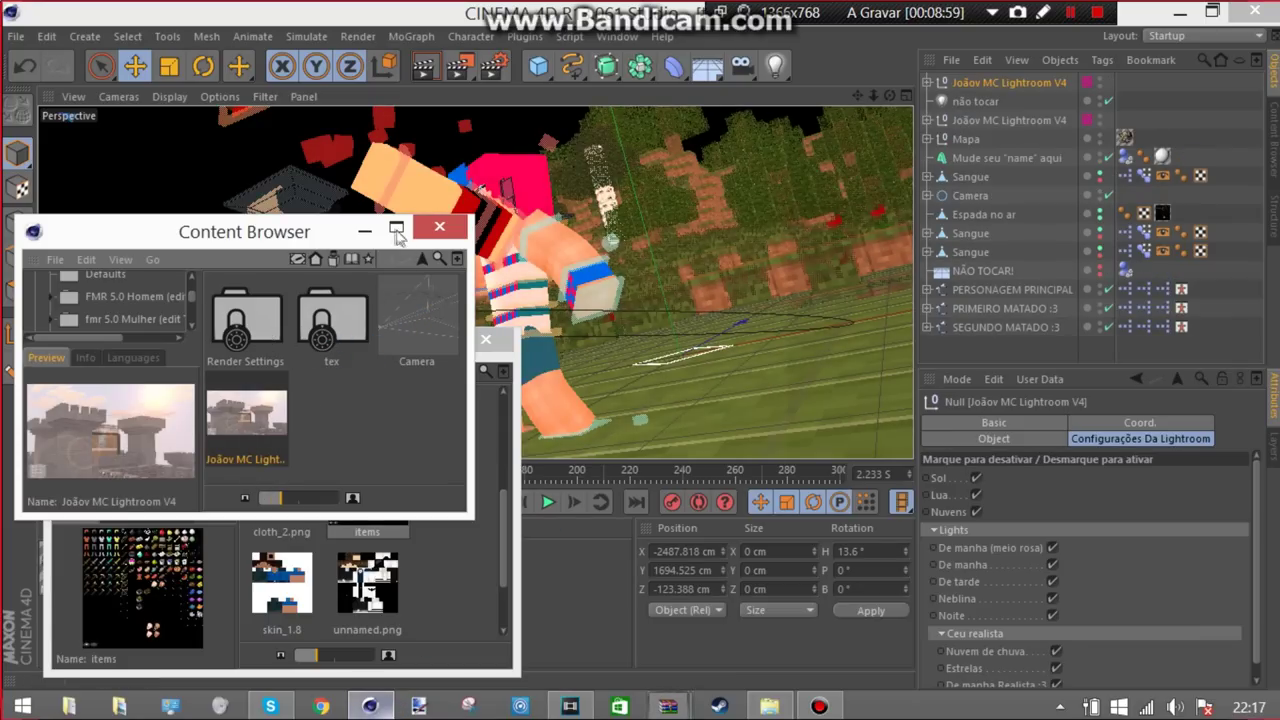
Minimise both Content Browser windows and examine the light and sky settings of the original Joãov MC Lightroom V4 object
click(366, 230)
click(412, 338)
click(1051, 118)
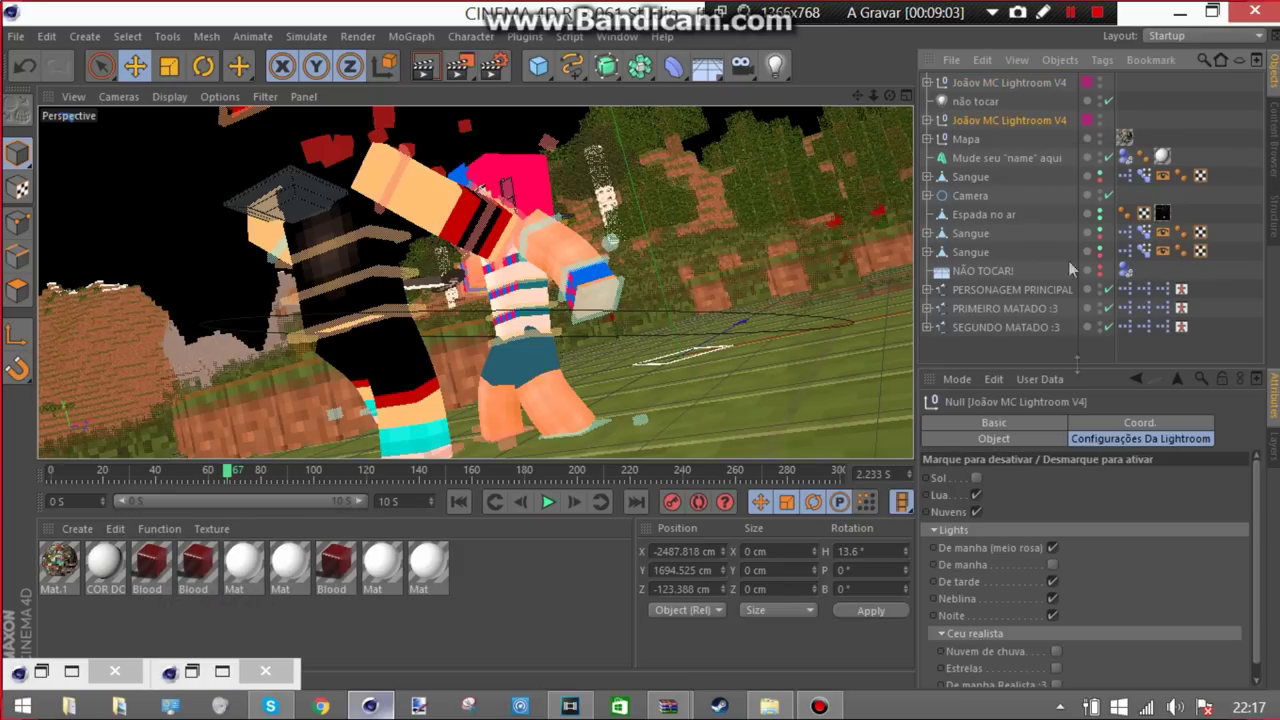
scroll(1258, 616, down, 1)
scroll(1240, 600, up, 1)
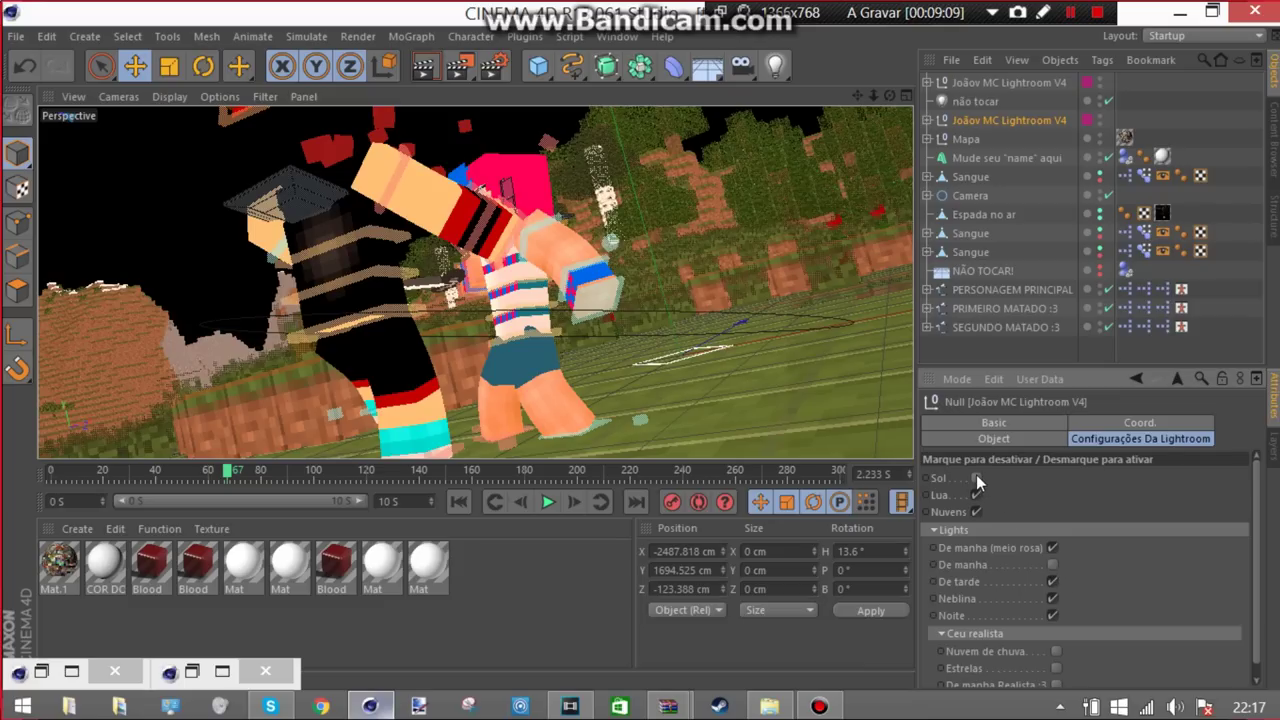
Try the Noite and Neblina lighting options in the settings of the newly loaded Joãov MC Lightroom V4 object
click(994, 81)
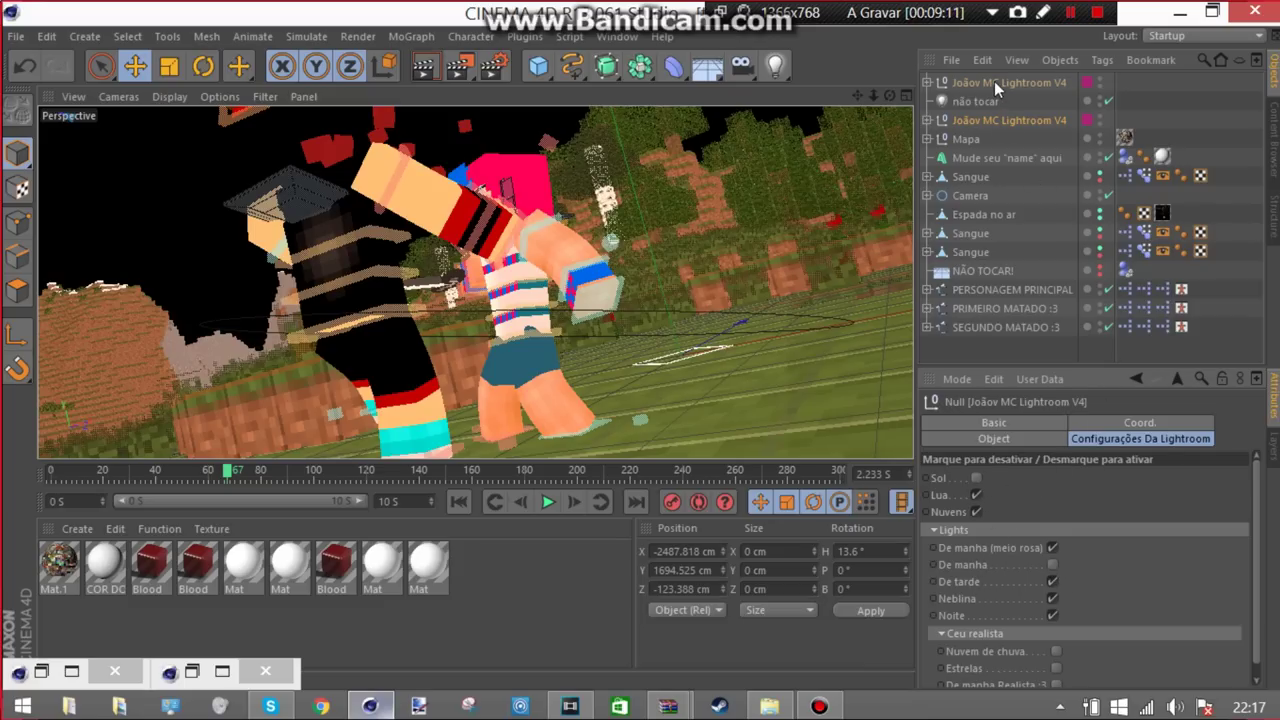
click(1053, 615)
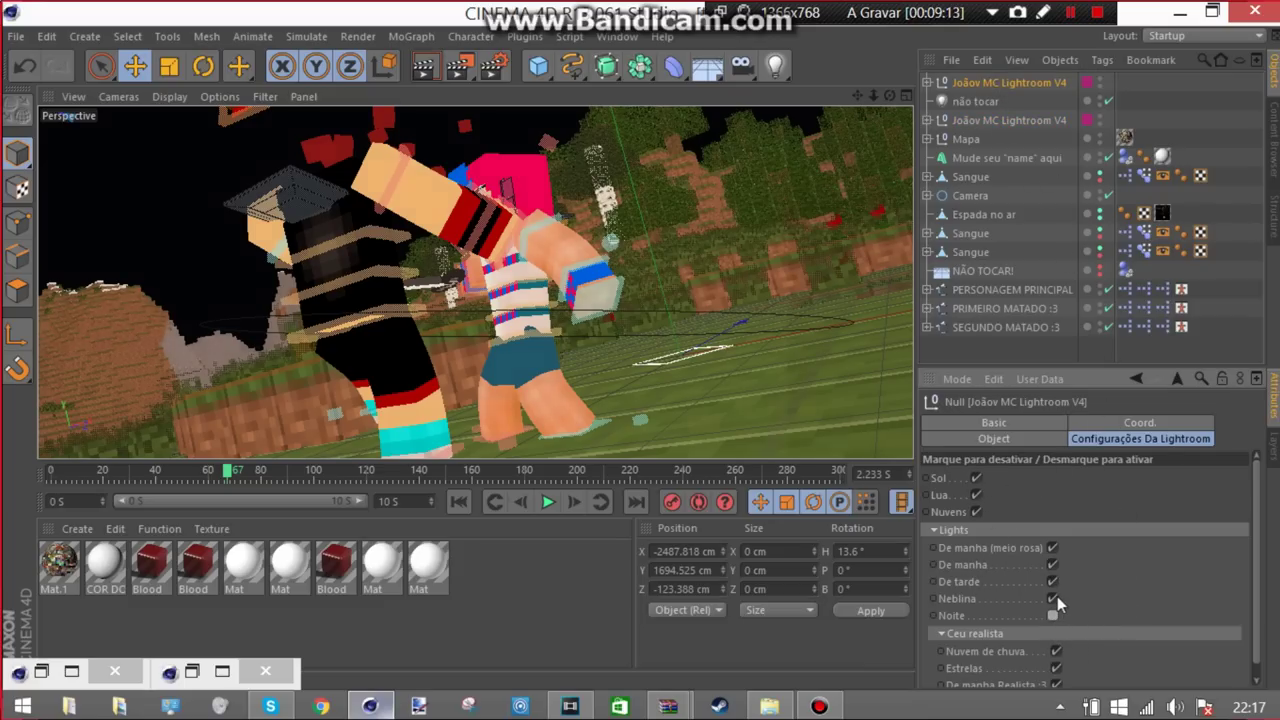
click(1055, 598)
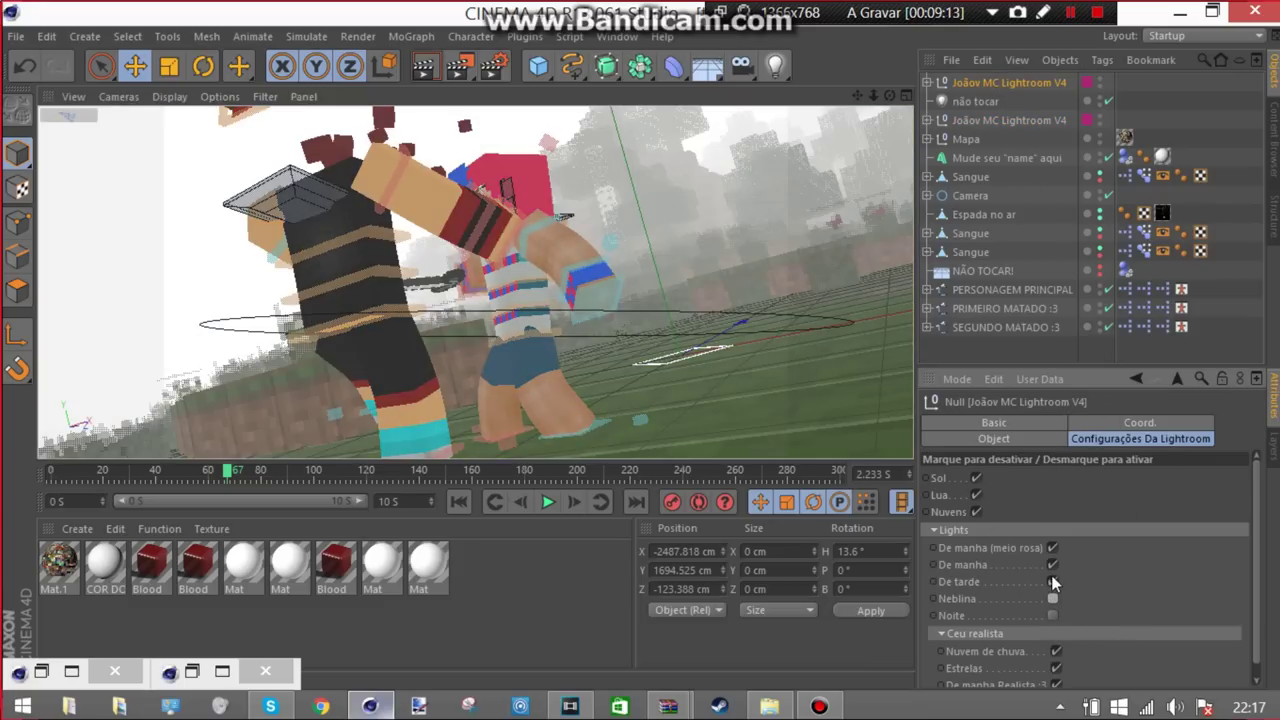
click(977, 511)
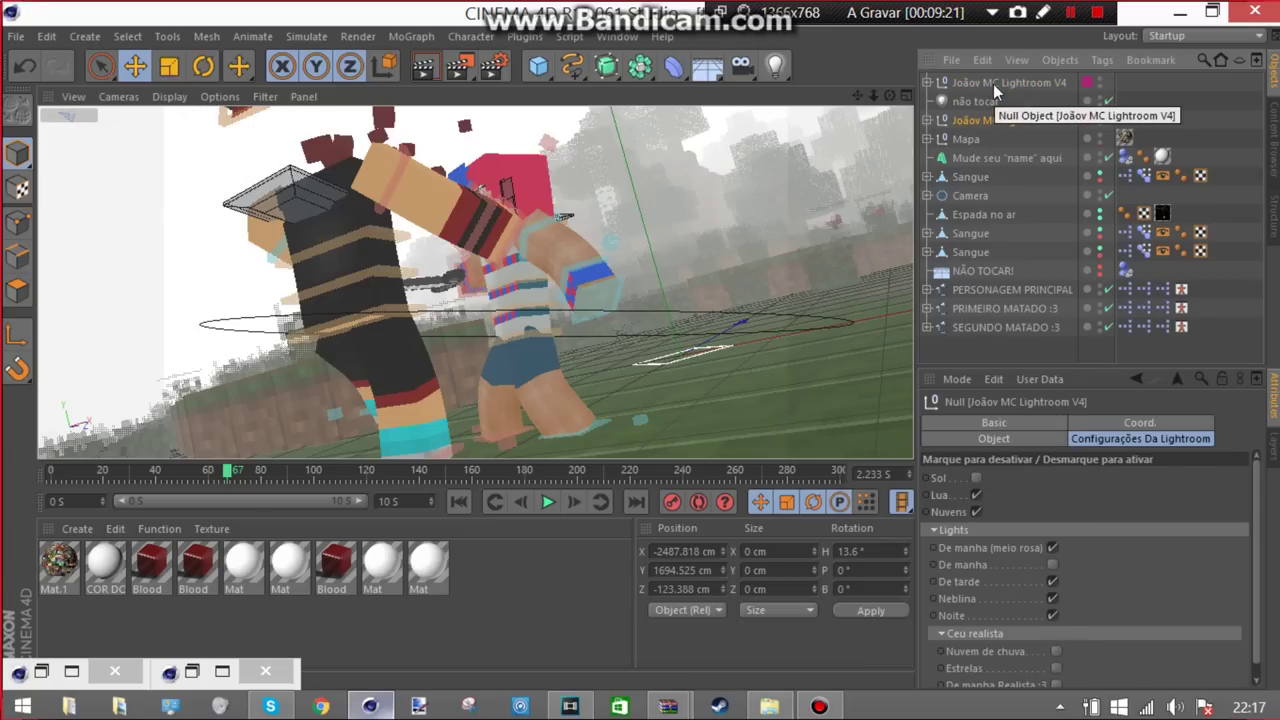
Match the new lightroom's settings to the original's, with Sol and De manha active and Lua, Nuvens and all other lights disabled
click(1002, 120)
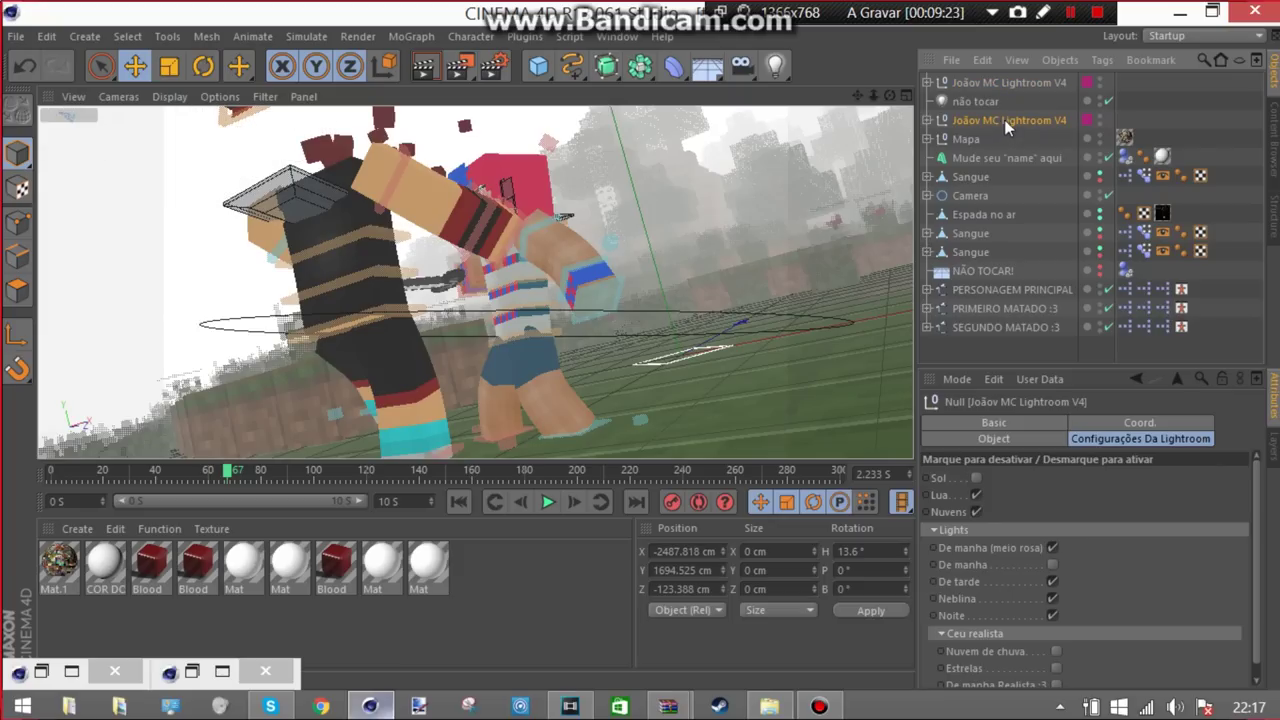
click(1000, 86)
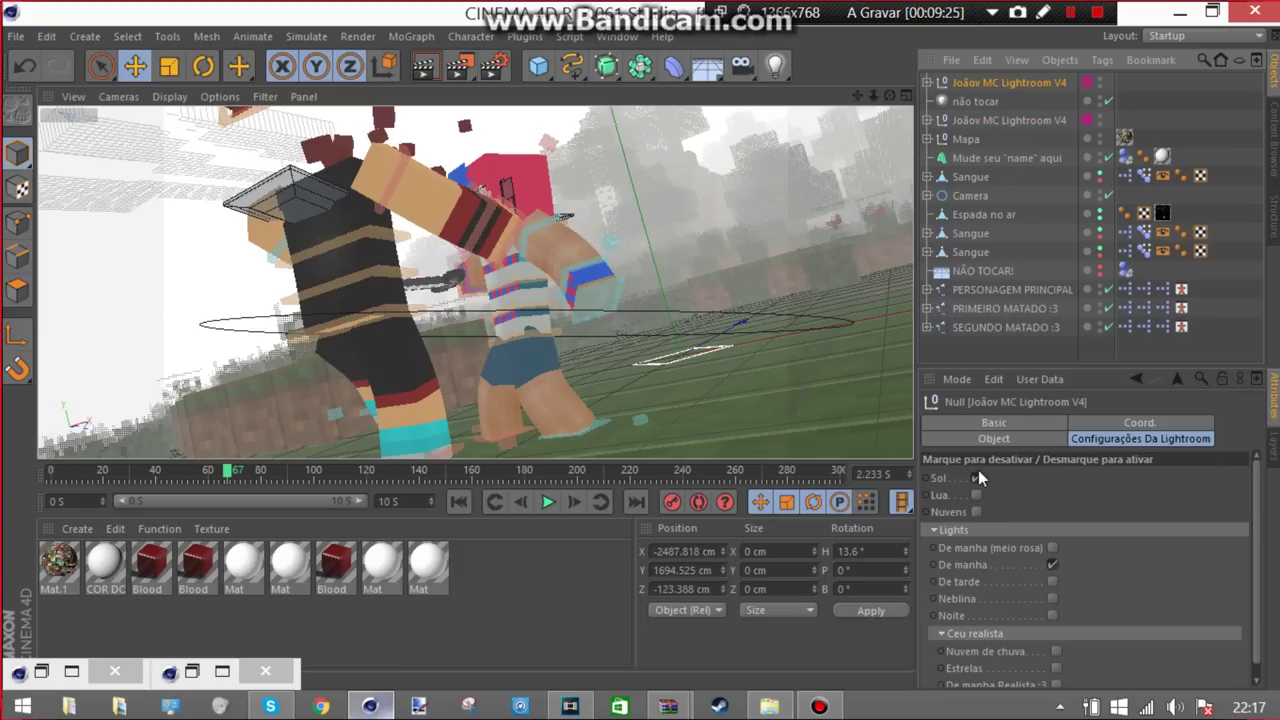
click(976, 511)
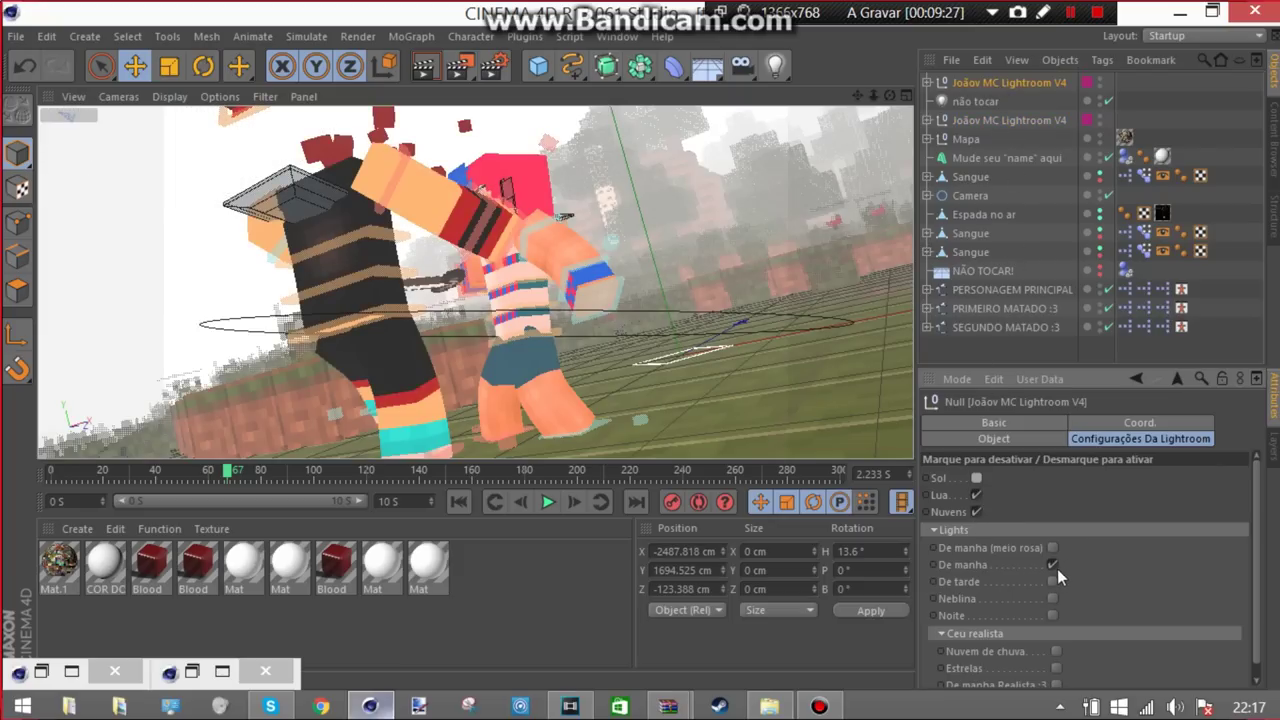
click(1052, 547)
click(1054, 614)
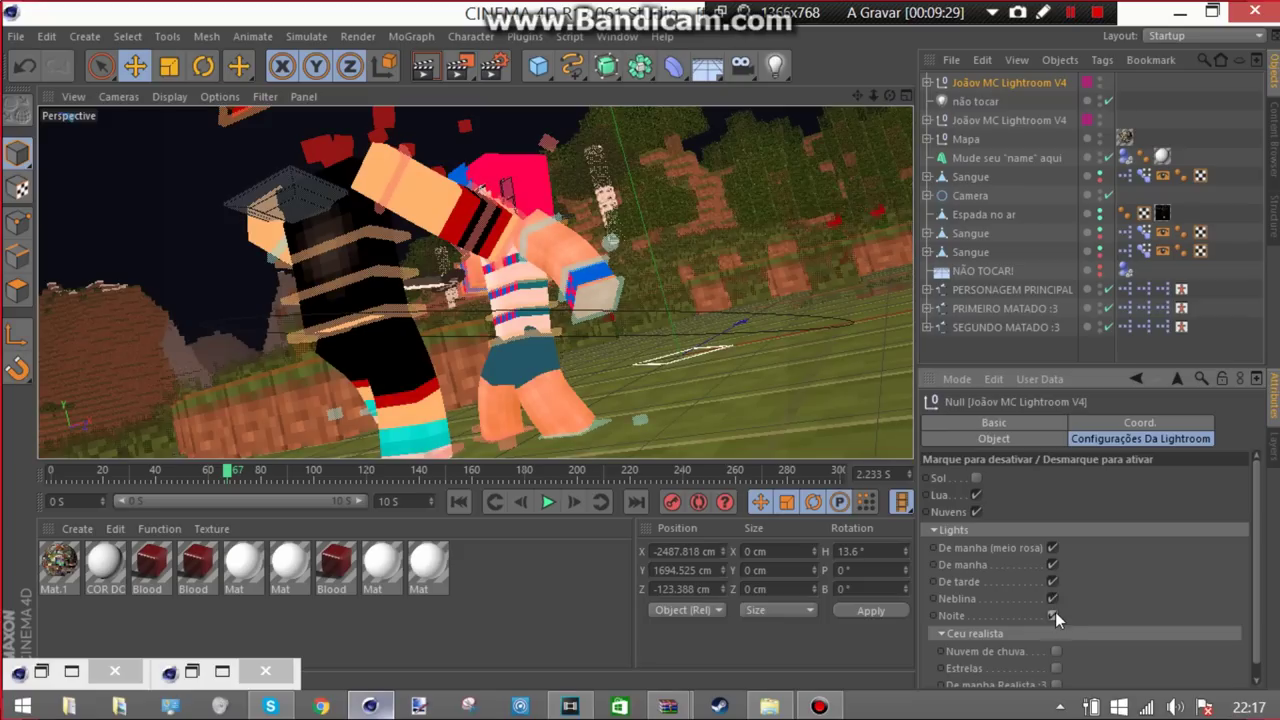
click(1051, 565)
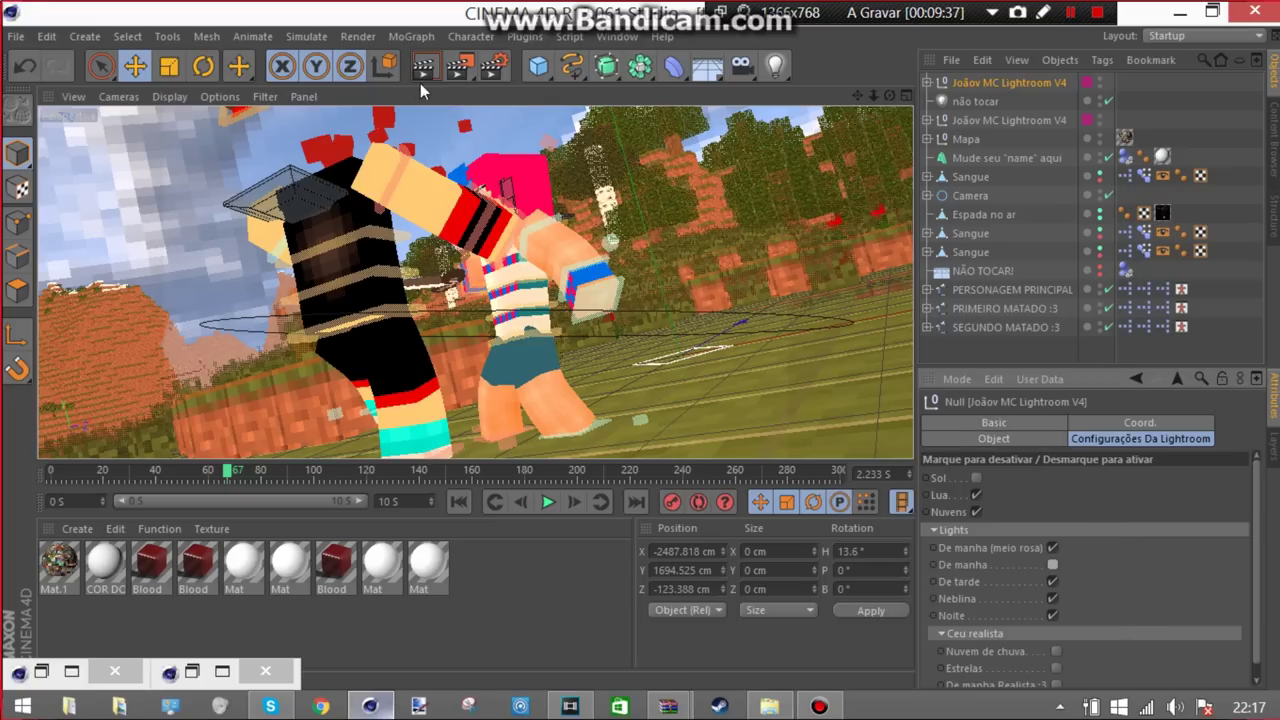
Delete the original Joãov MC Lightroom V4 object below the não tocar light and select that light
click(987, 120)
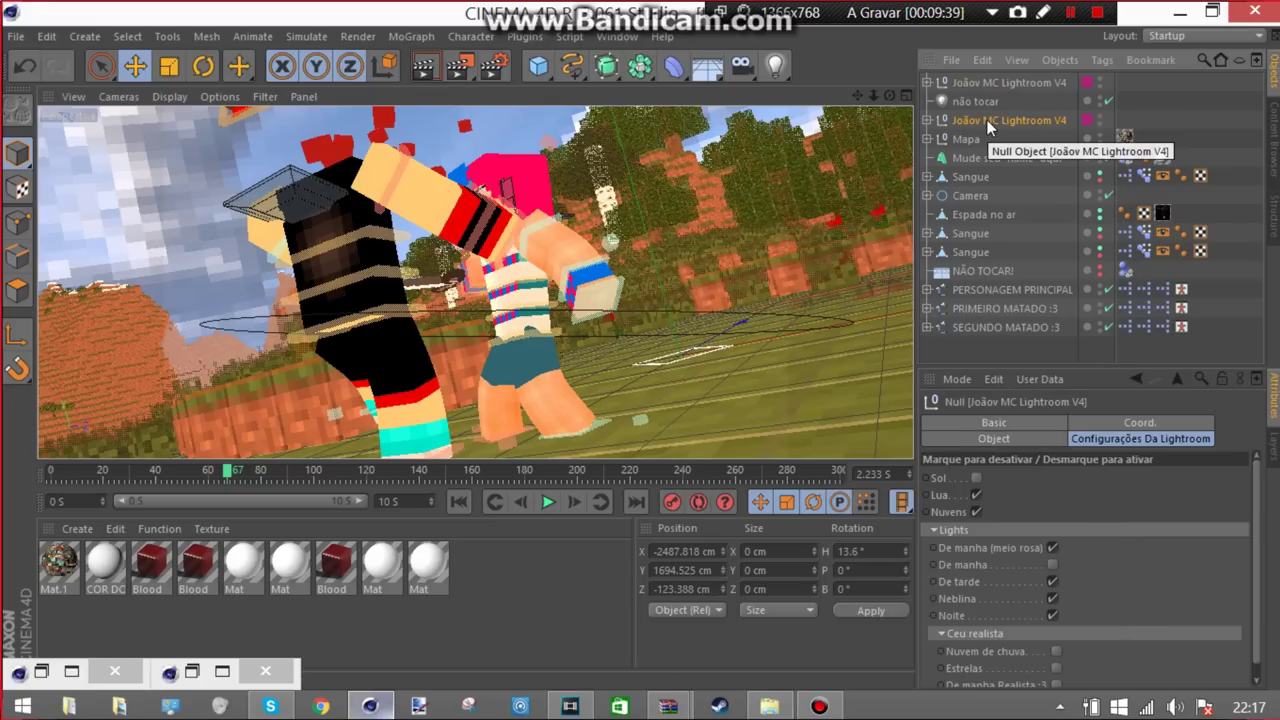
key(Delete)
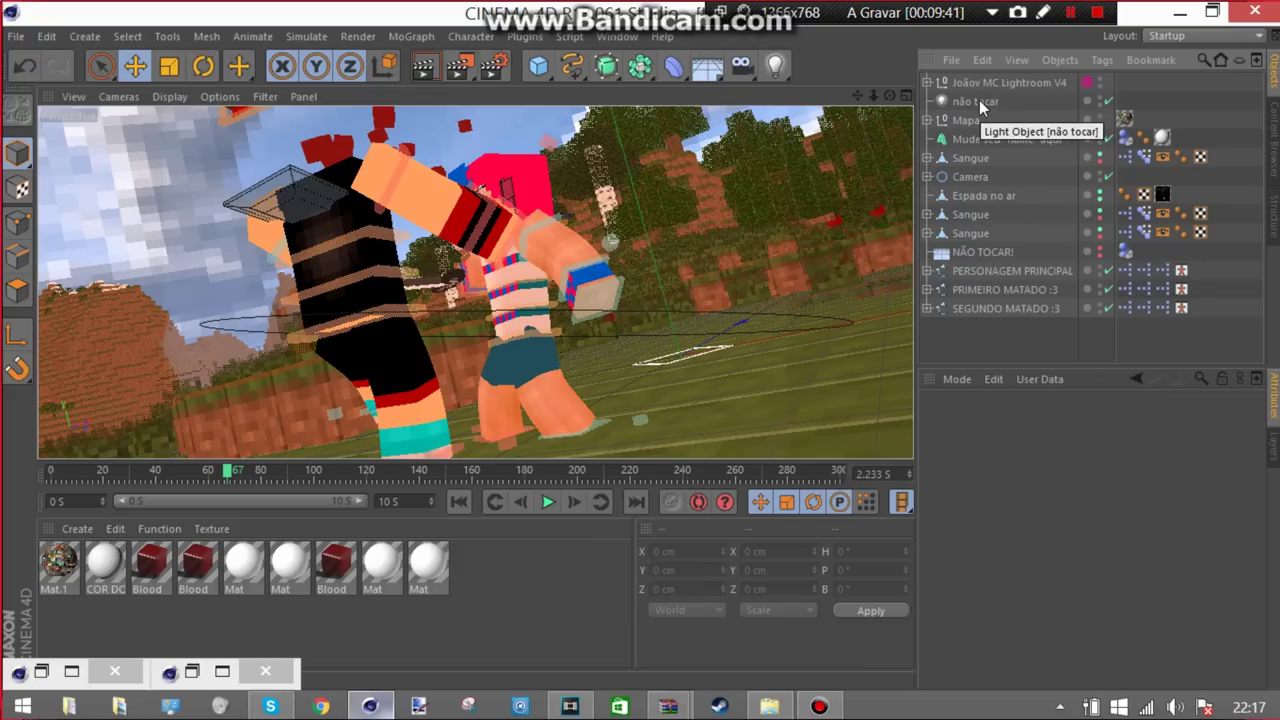
click(979, 100)
Play the animation to 2.5 S, render the view to check the new lighting and clear the selection
click(548, 502)
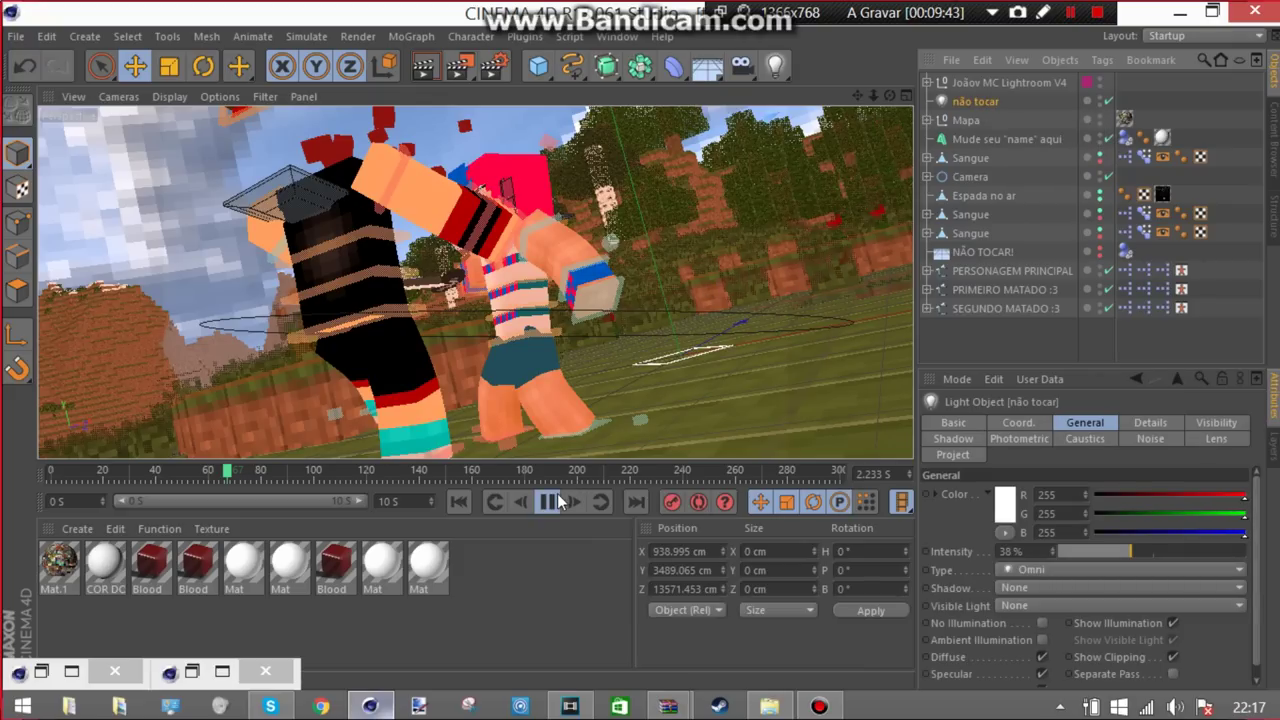
click(548, 502)
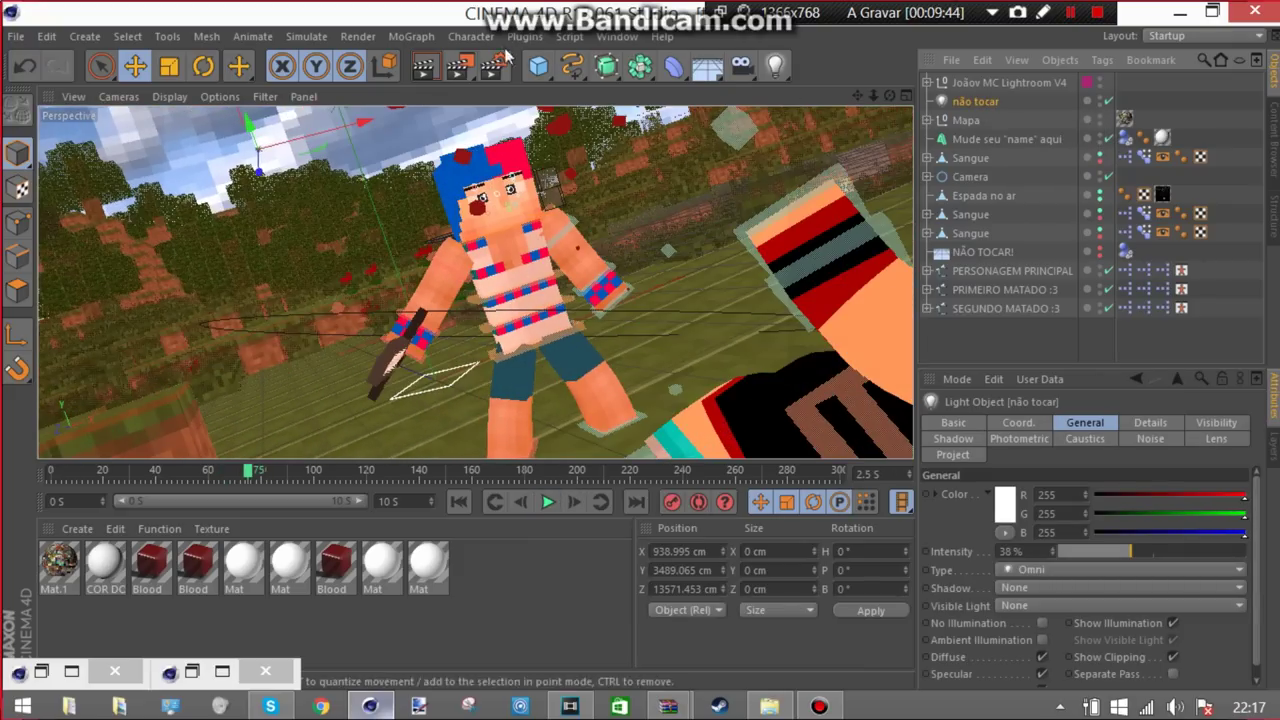
click(424, 68)
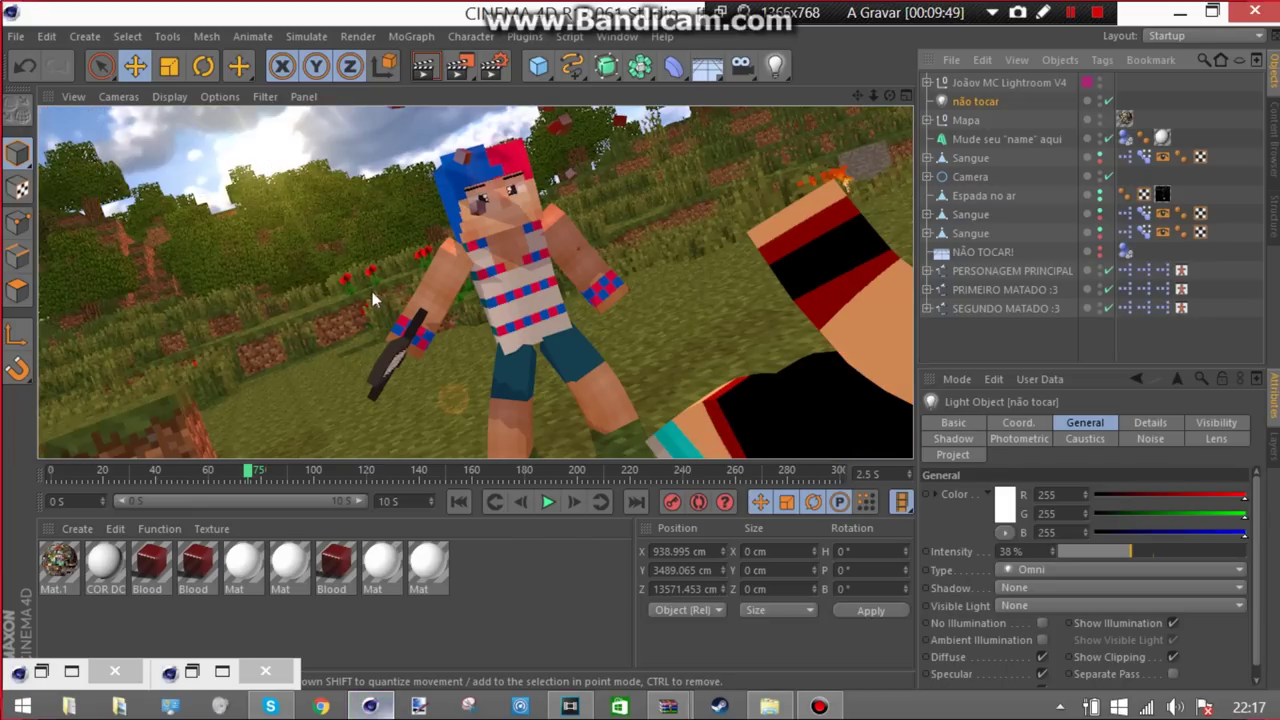
click(1003, 351)
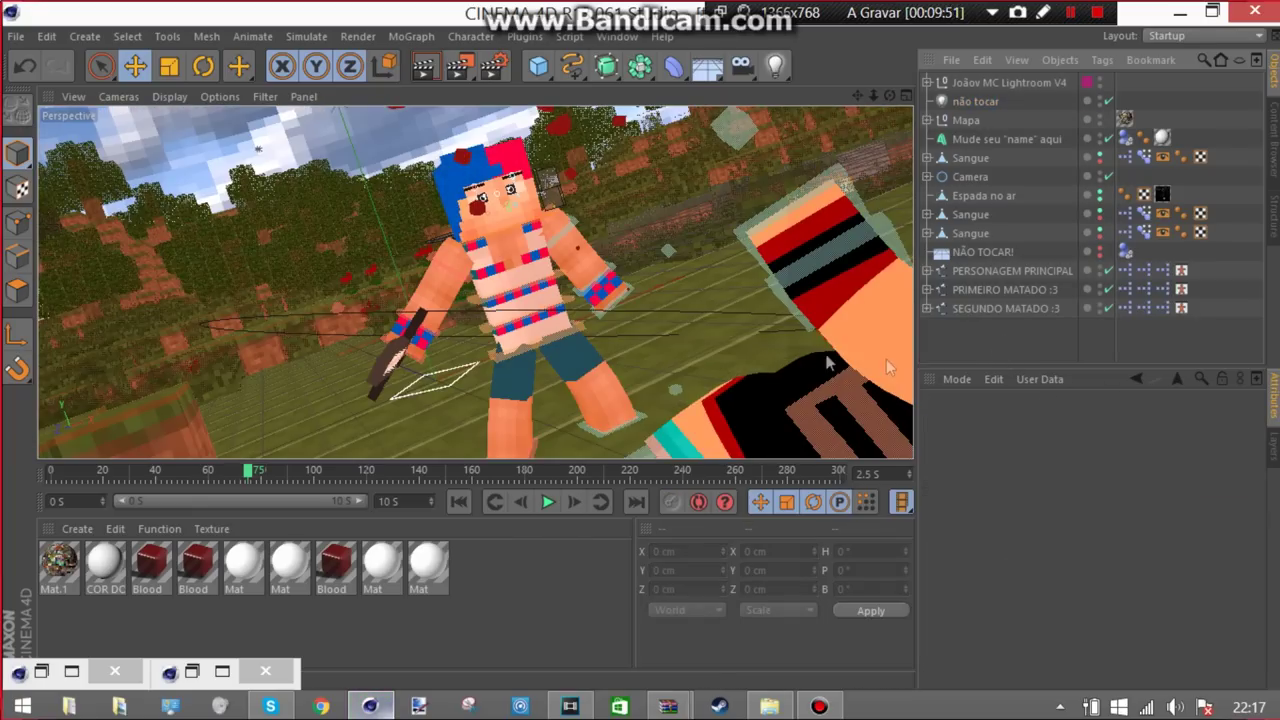
Advance to 5.133 S, load the items texture into the Sword material of Espada no ar and render the view
click(548, 502)
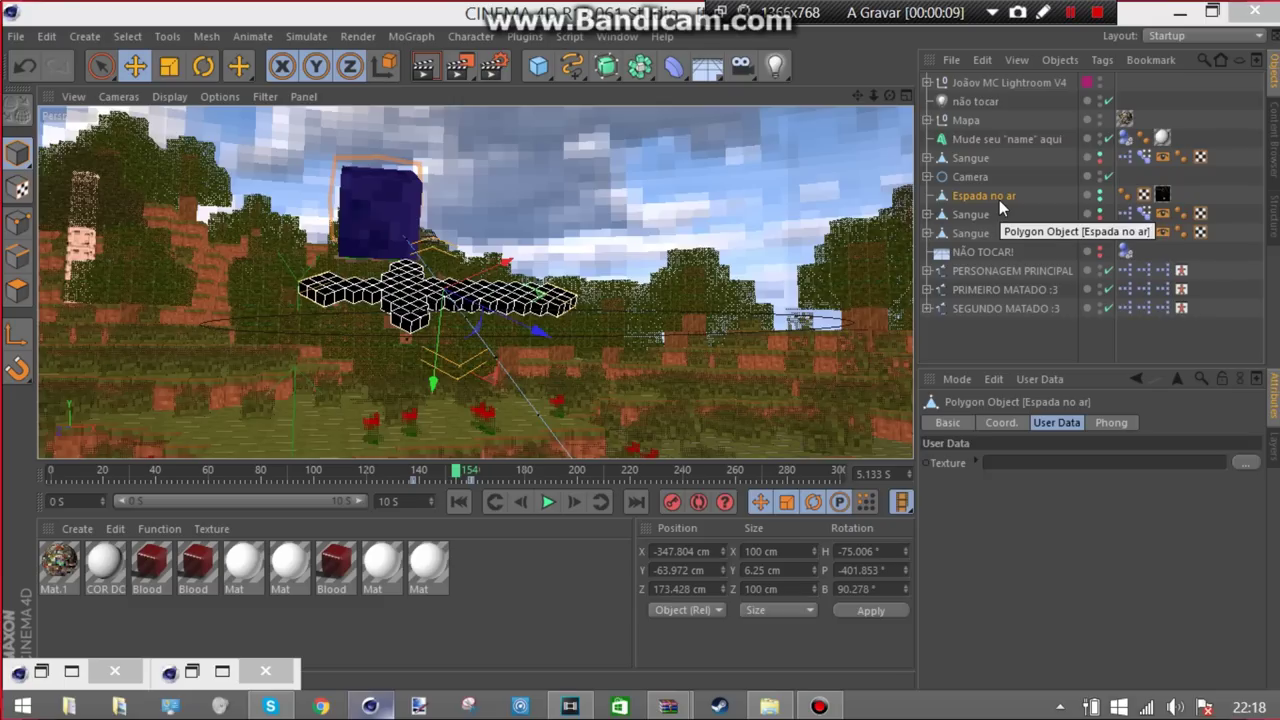
double_click(1160, 196)
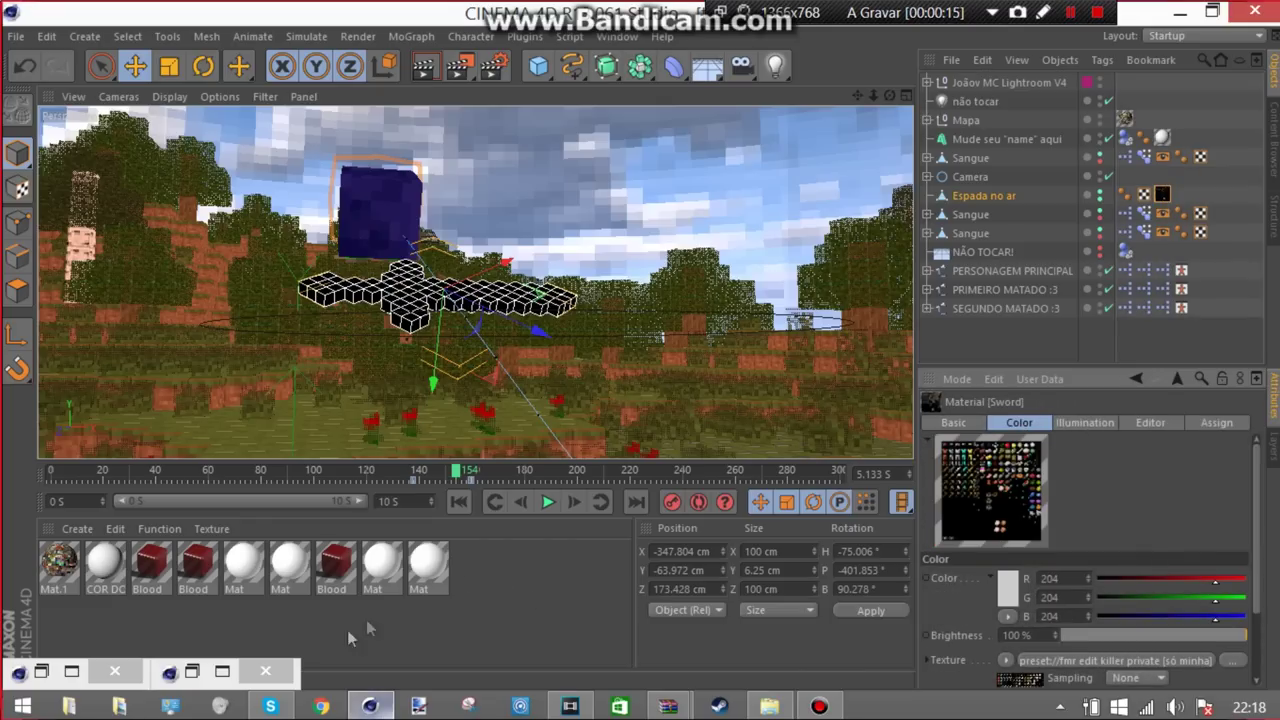
click(71, 673)
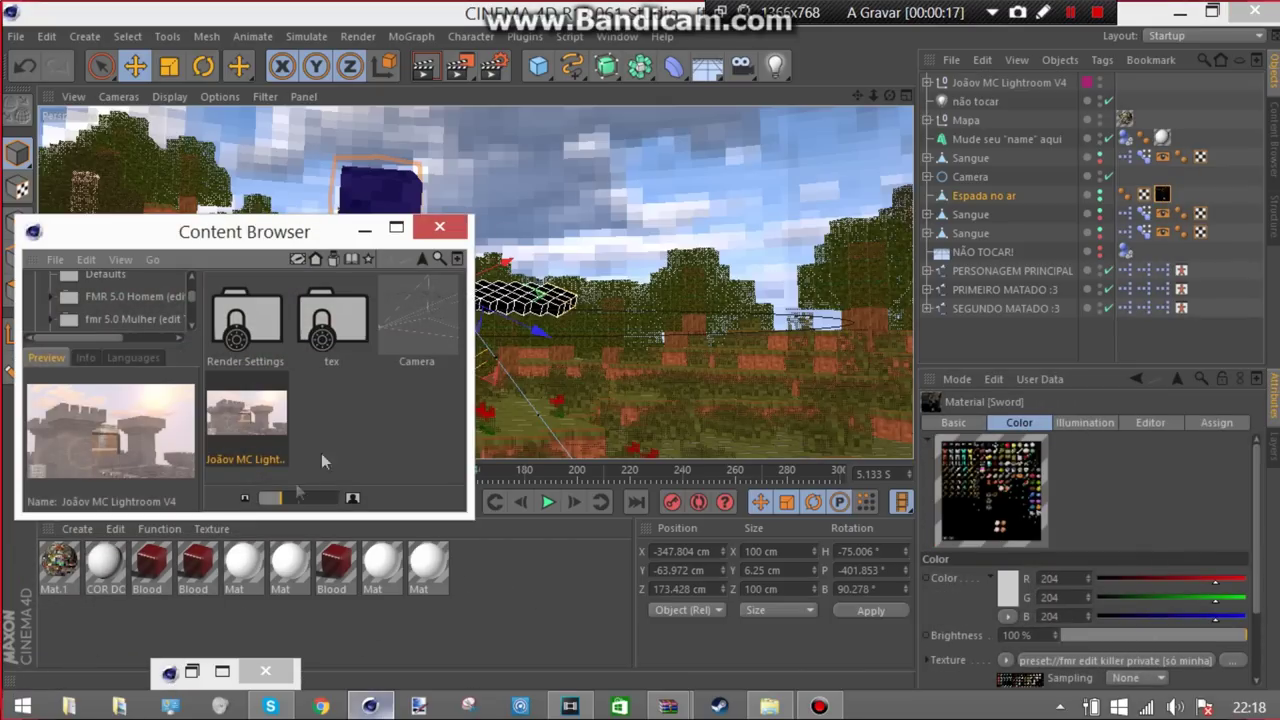
click(195, 668)
drag(384, 484, 1068, 675)
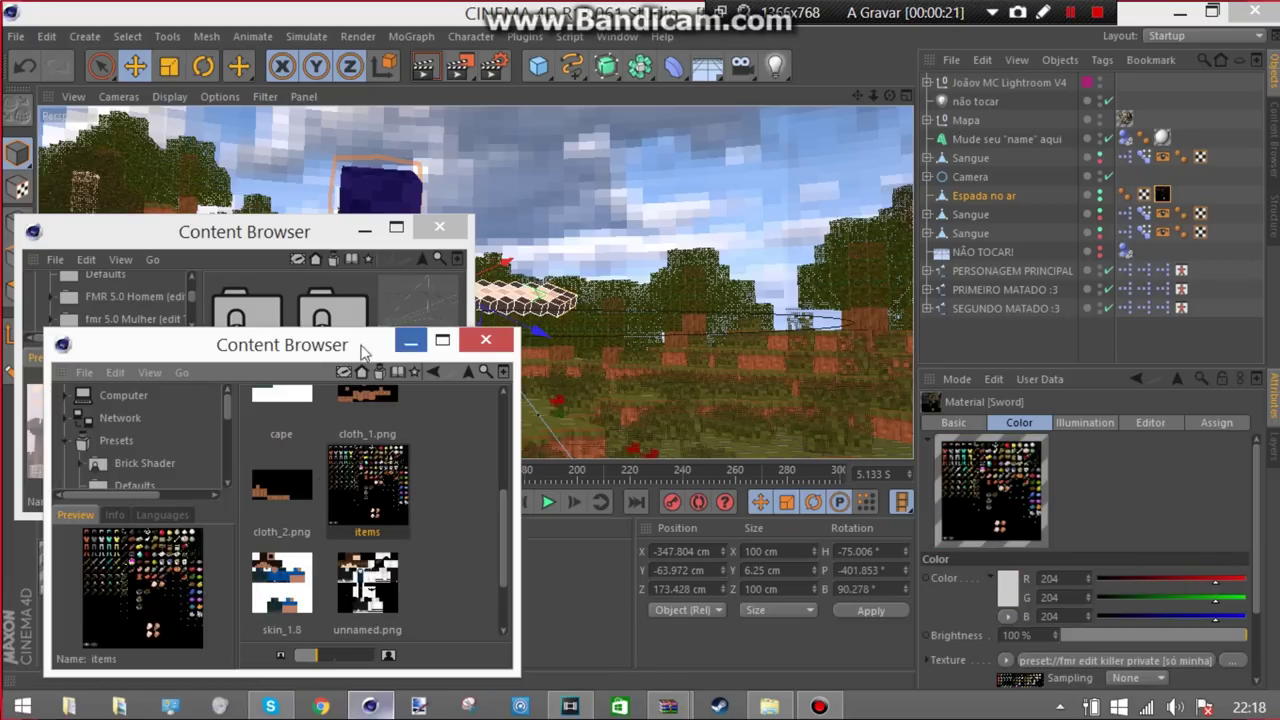
click(410, 341)
click(364, 228)
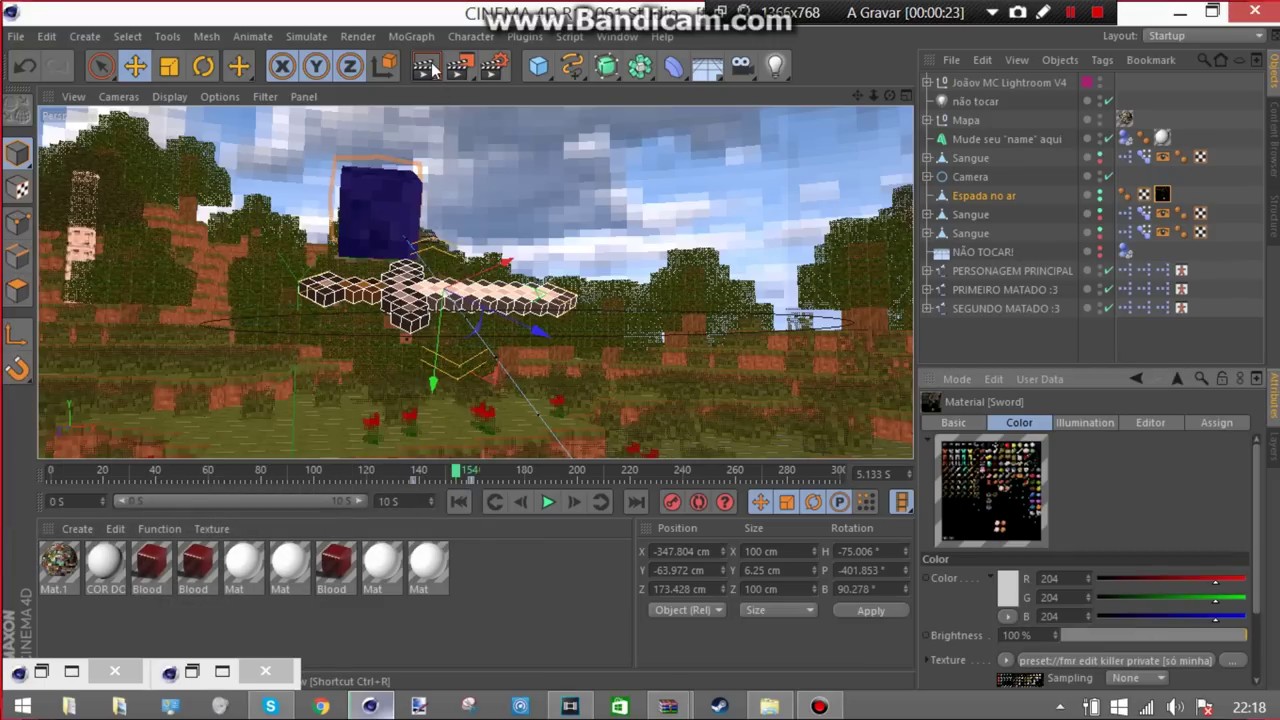
click(426, 66)
Advance to 6.067 S, load the items texture into the Sword material of Sword.1 on the severed head and render the view
click(547, 502)
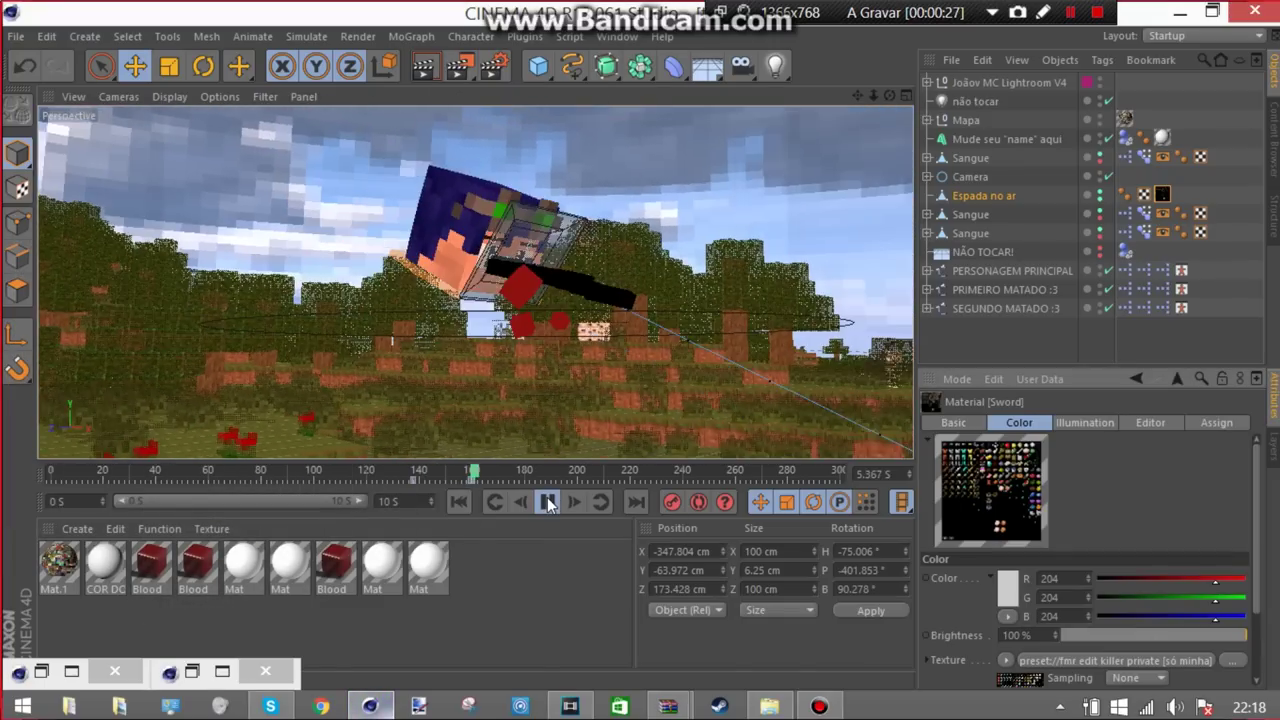
click(547, 502)
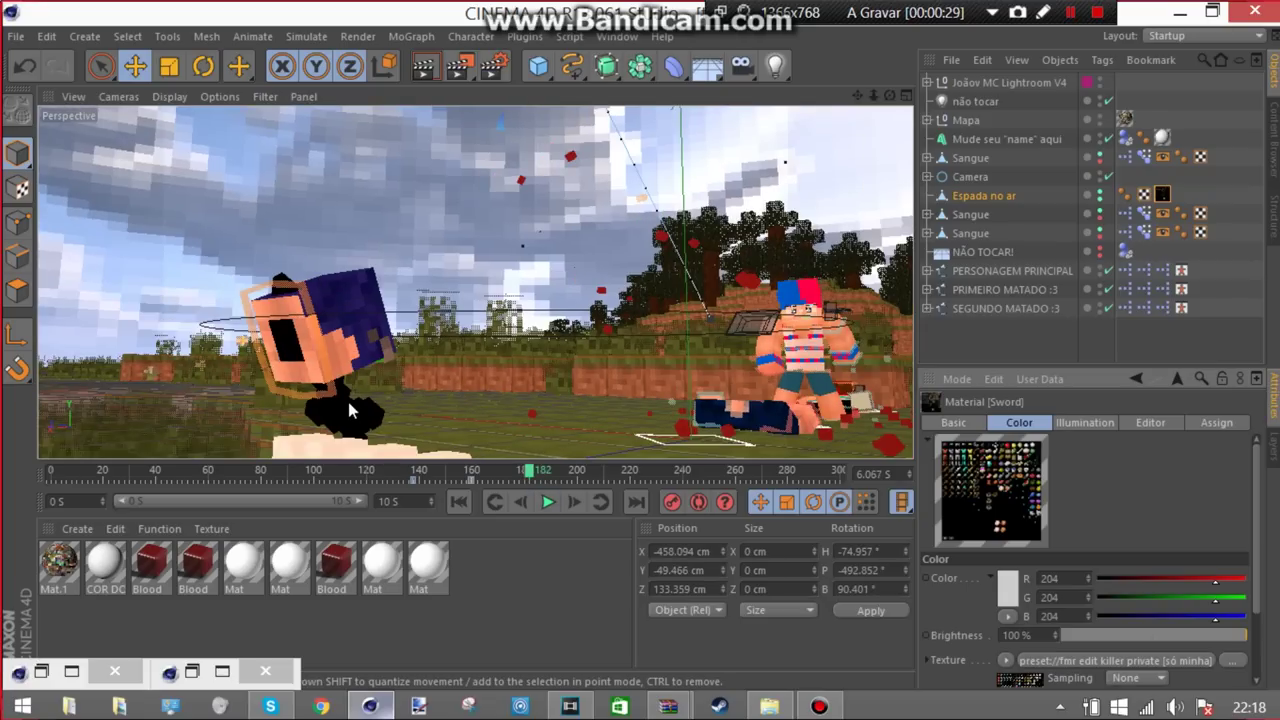
click(345, 410)
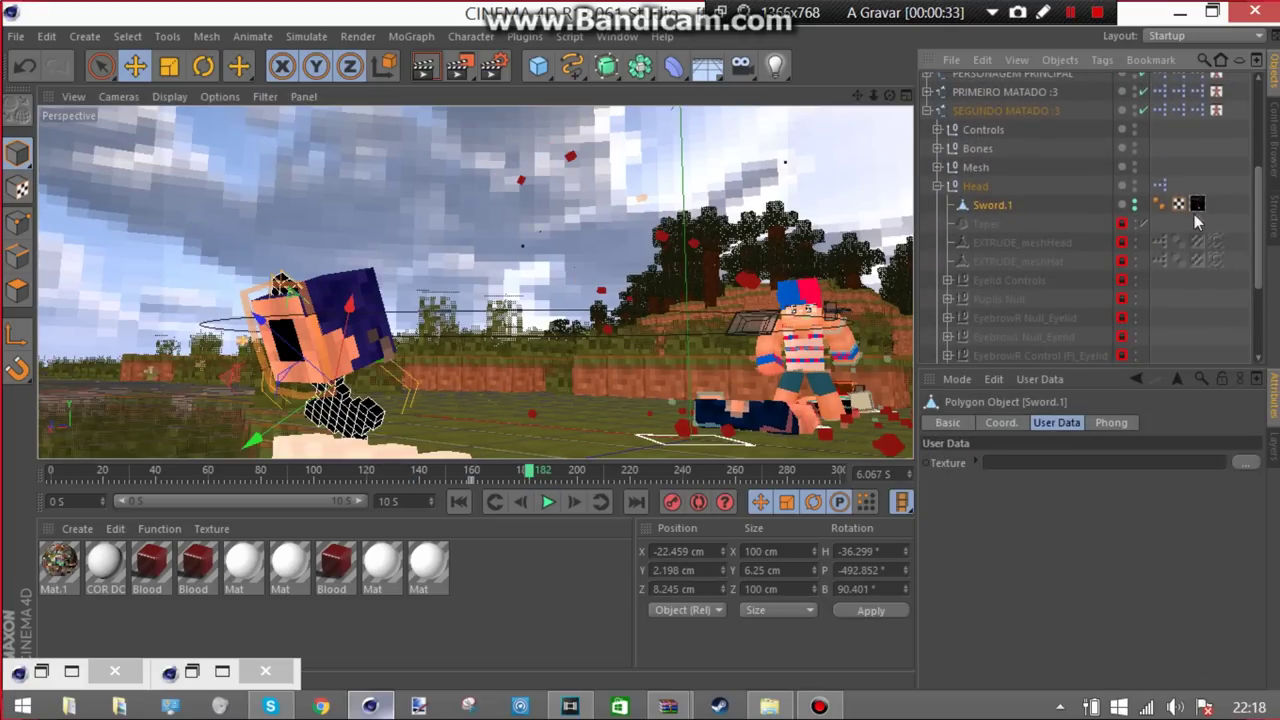
click(1197, 204)
click(200, 683)
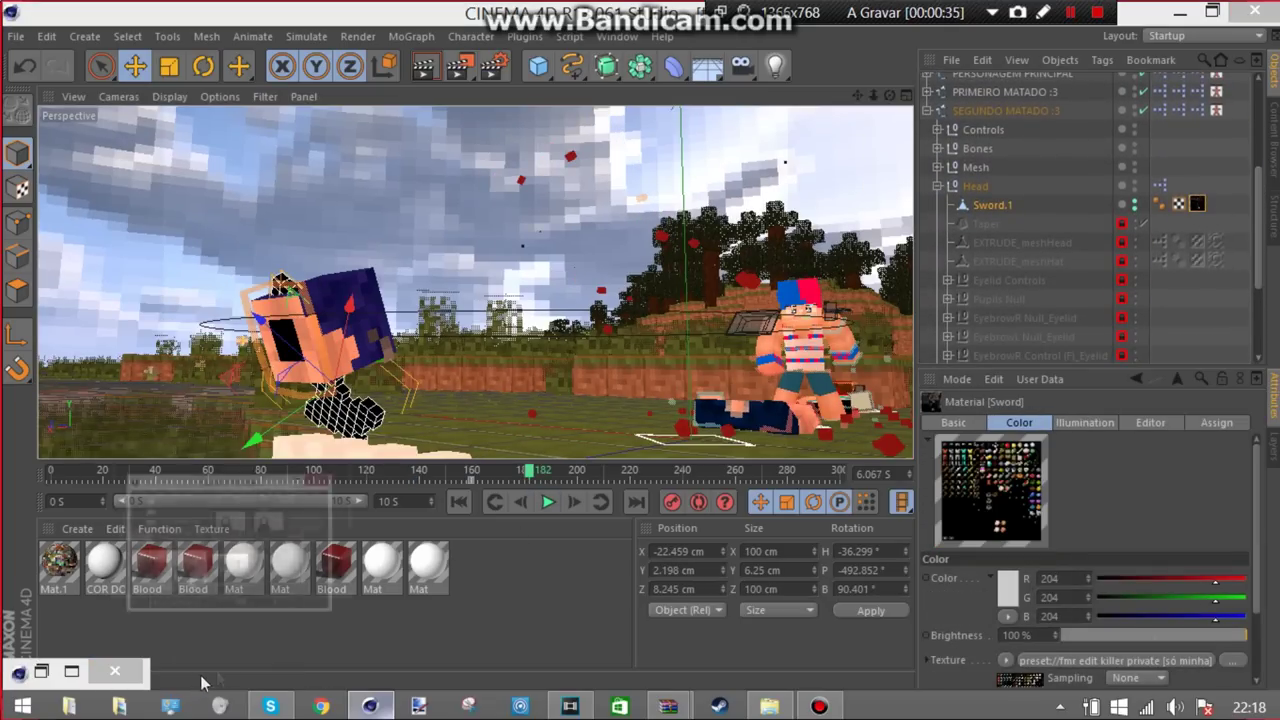
click(41, 671)
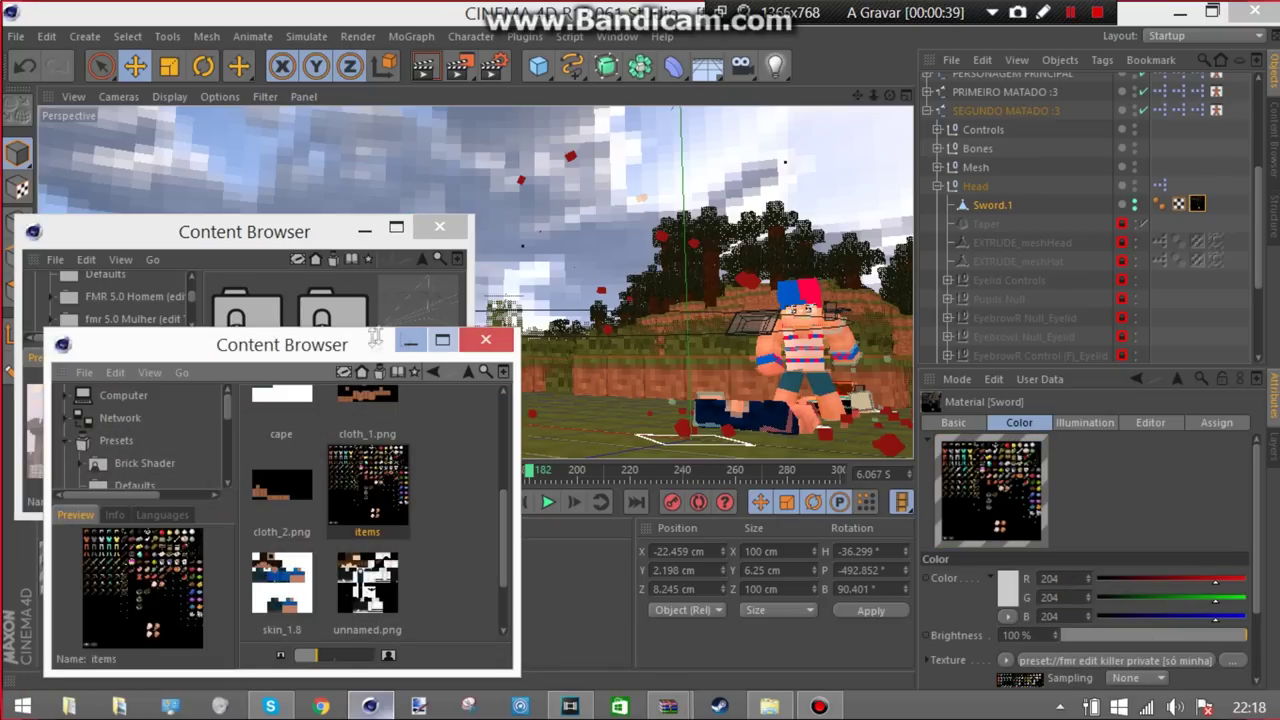
click(410, 341)
click(364, 229)
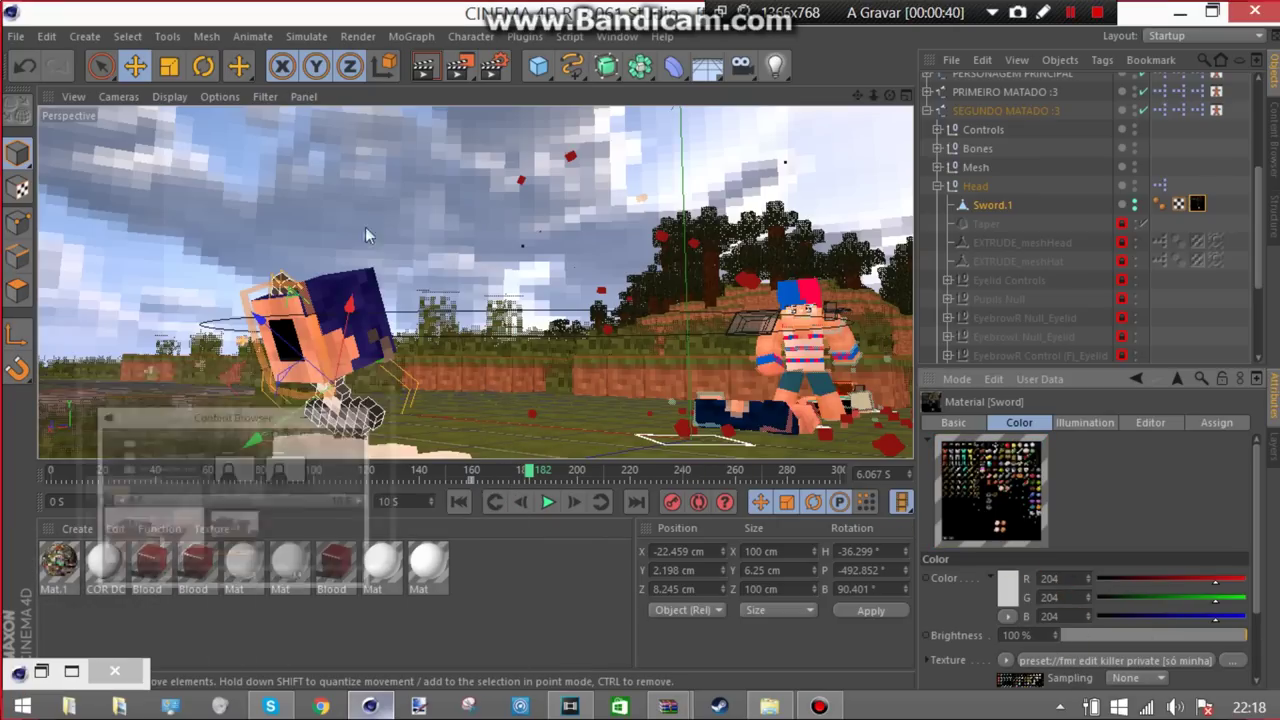
click(423, 78)
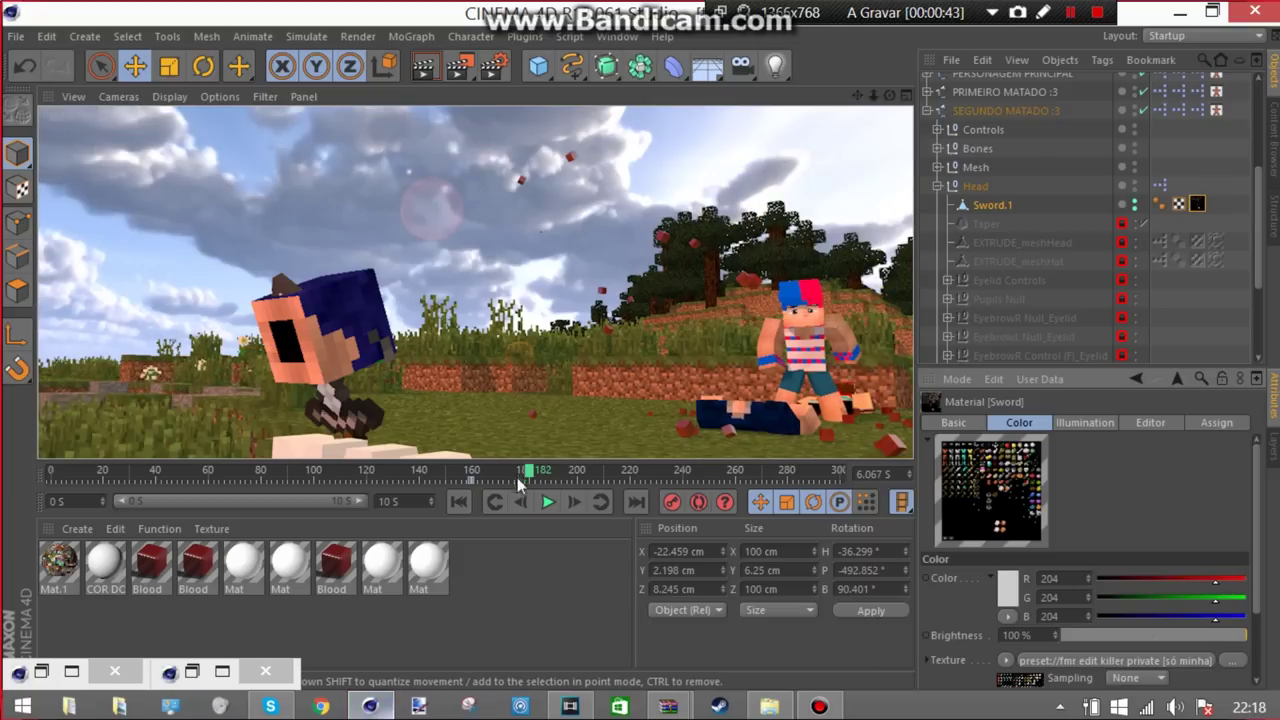
Play the animation to 7.133 S and replace the text of the 3D name object with TCOOL
click(547, 503)
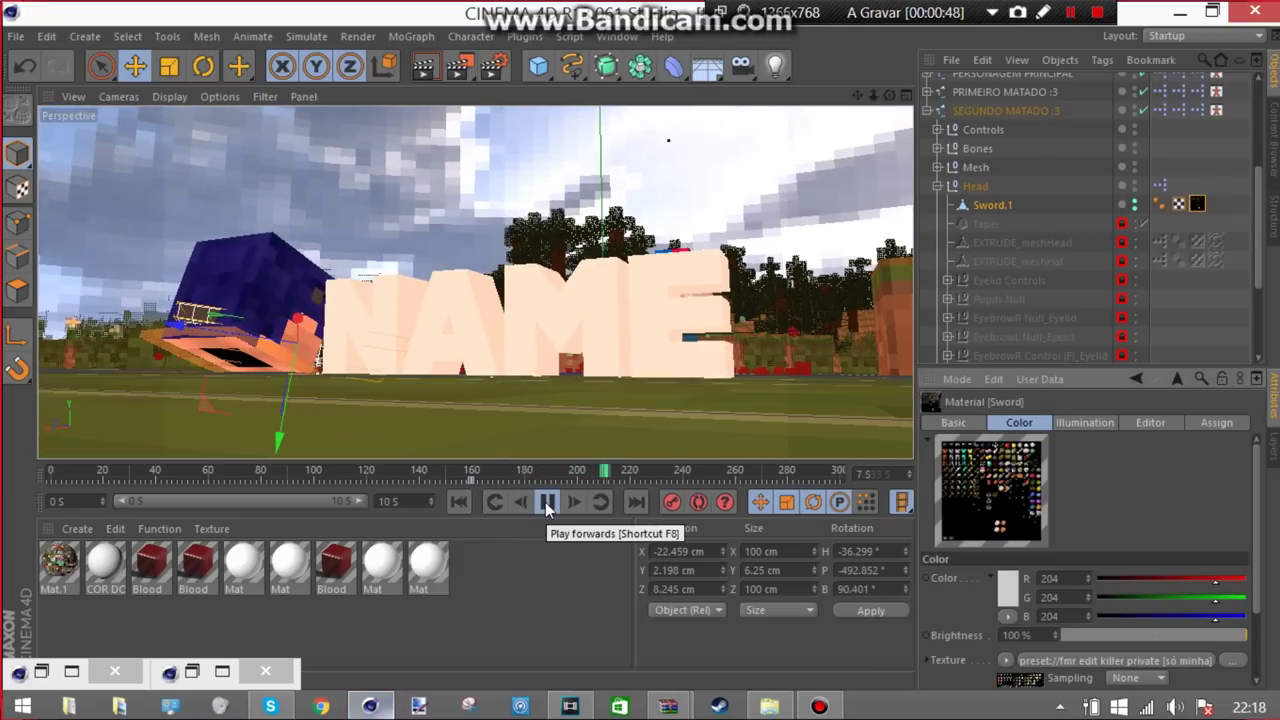
click(547, 503)
click(566, 292)
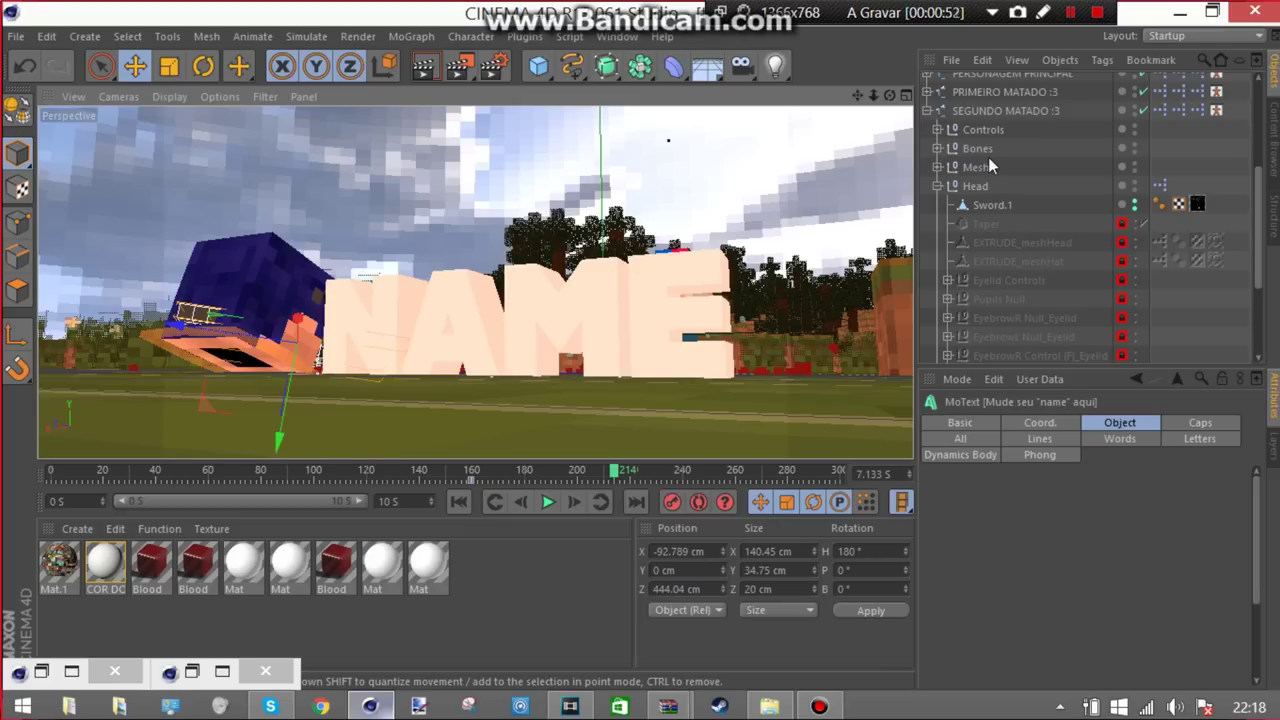
double_click(975, 573)
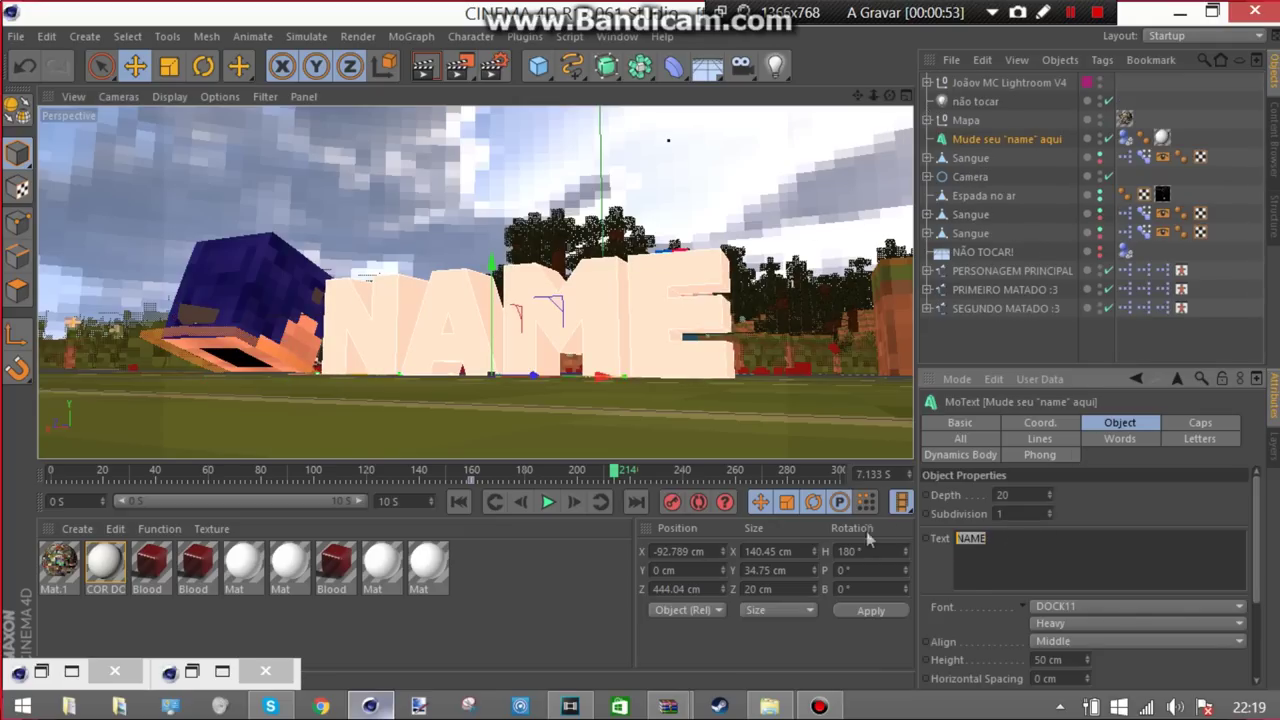
text(tcool)
key(BackSpace)
key(BackSpace)
key(BackSpace)
key(BackSpace)
key(BackSpace)
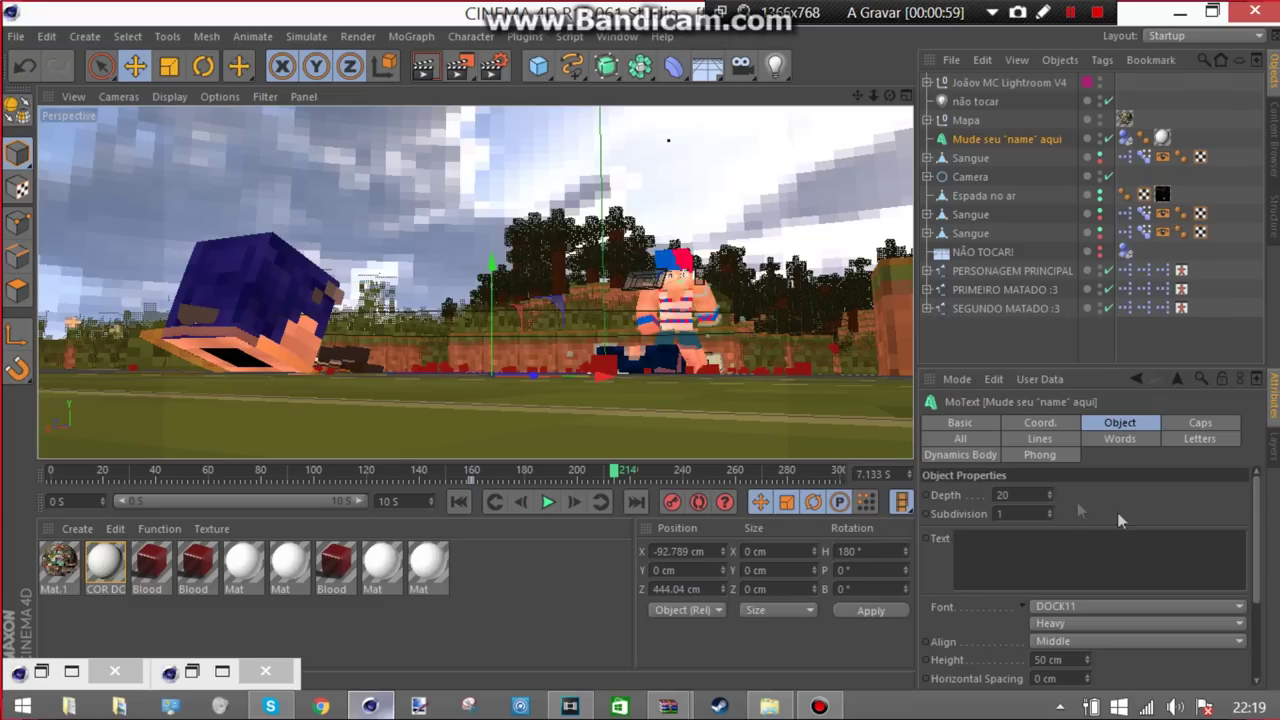
click(1039, 546)
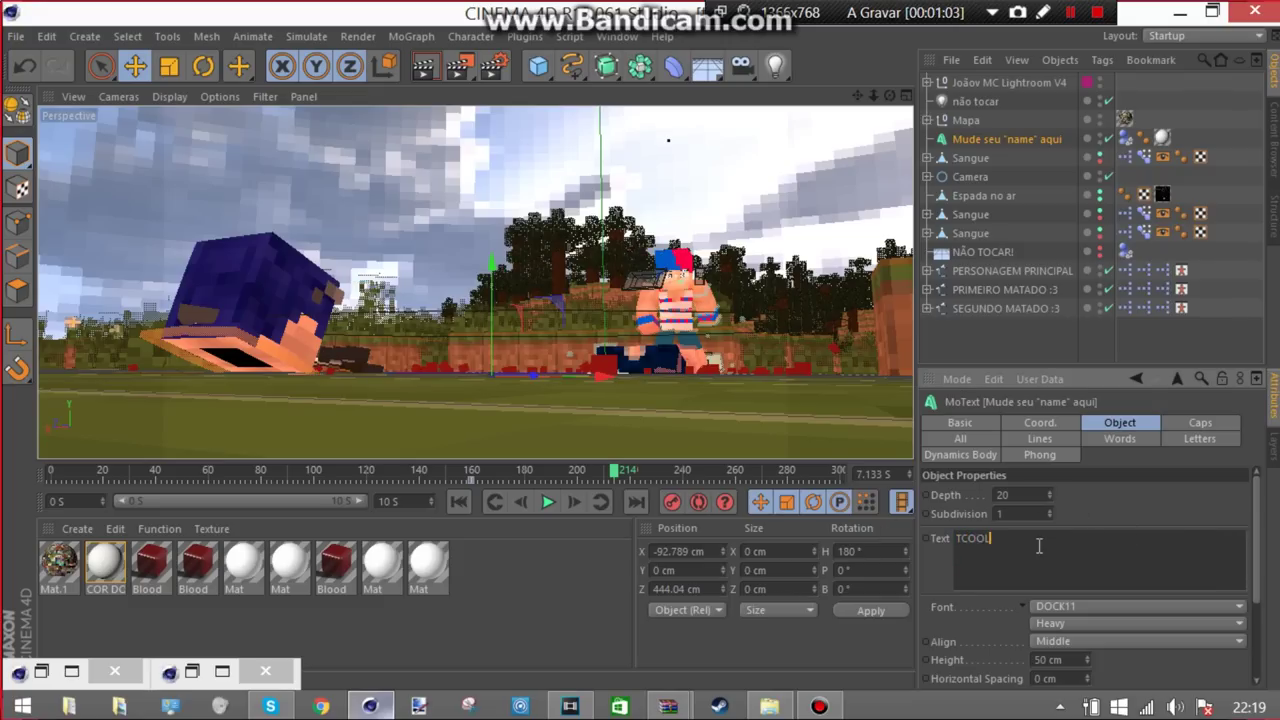
click(1094, 512)
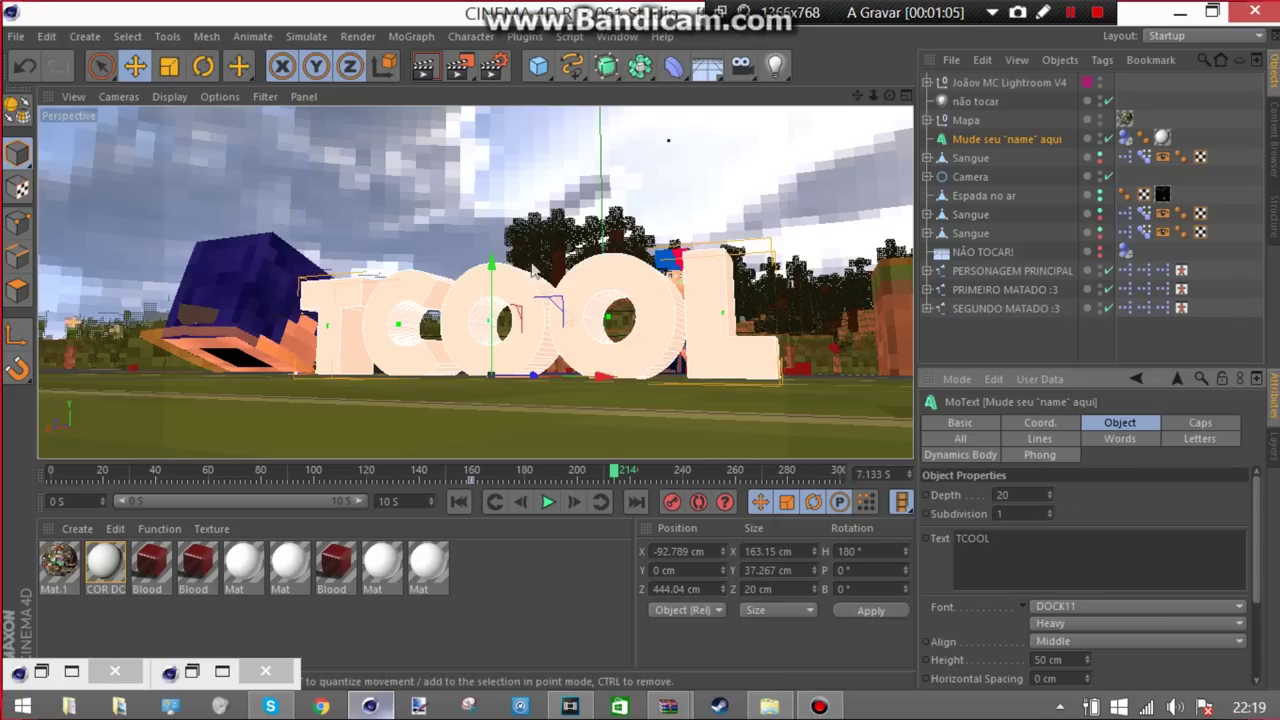
Colour the COR DO NOME material blue with R 0, G 0 and B 253, and render the view
click(104, 598)
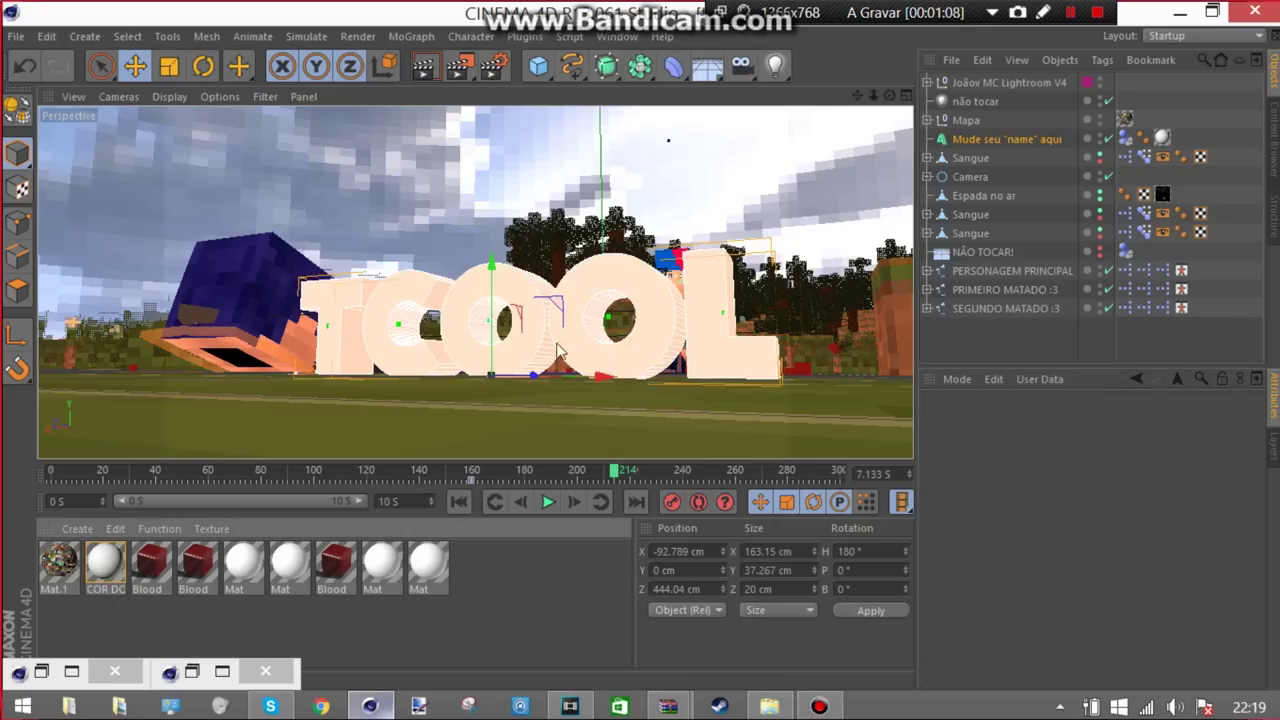
double_click(111, 562)
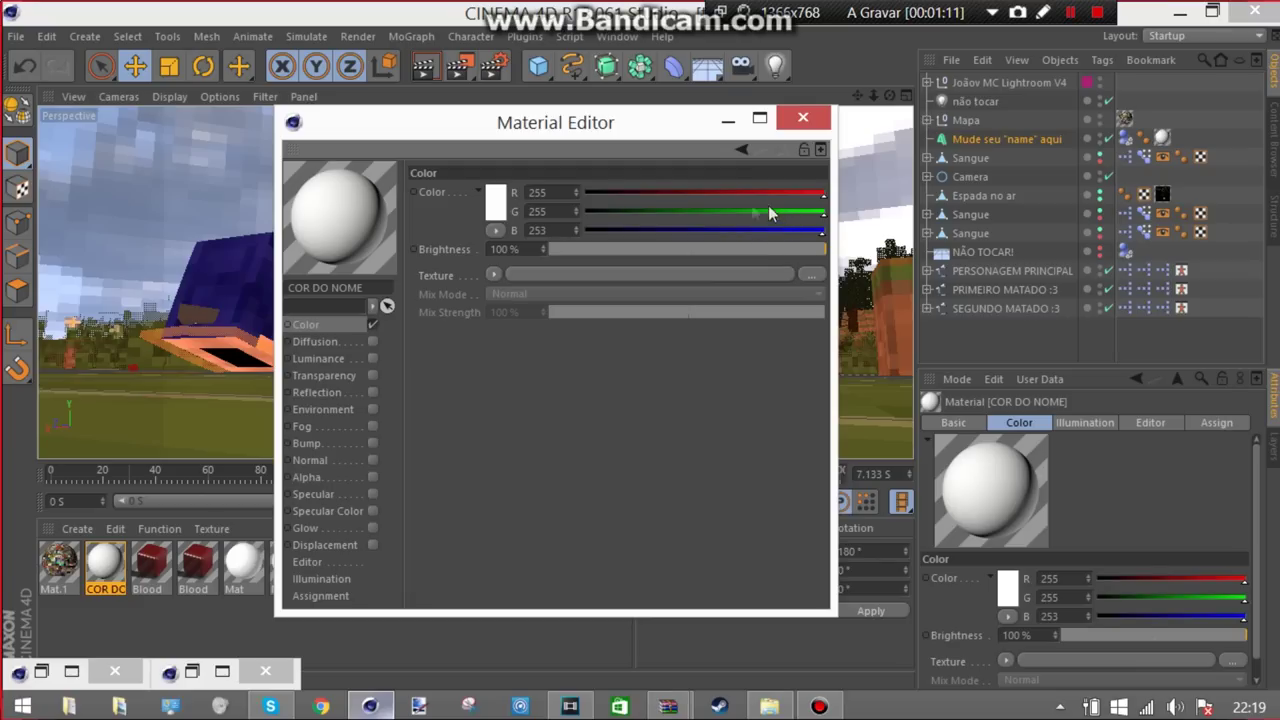
drag(768, 206, 514, 223)
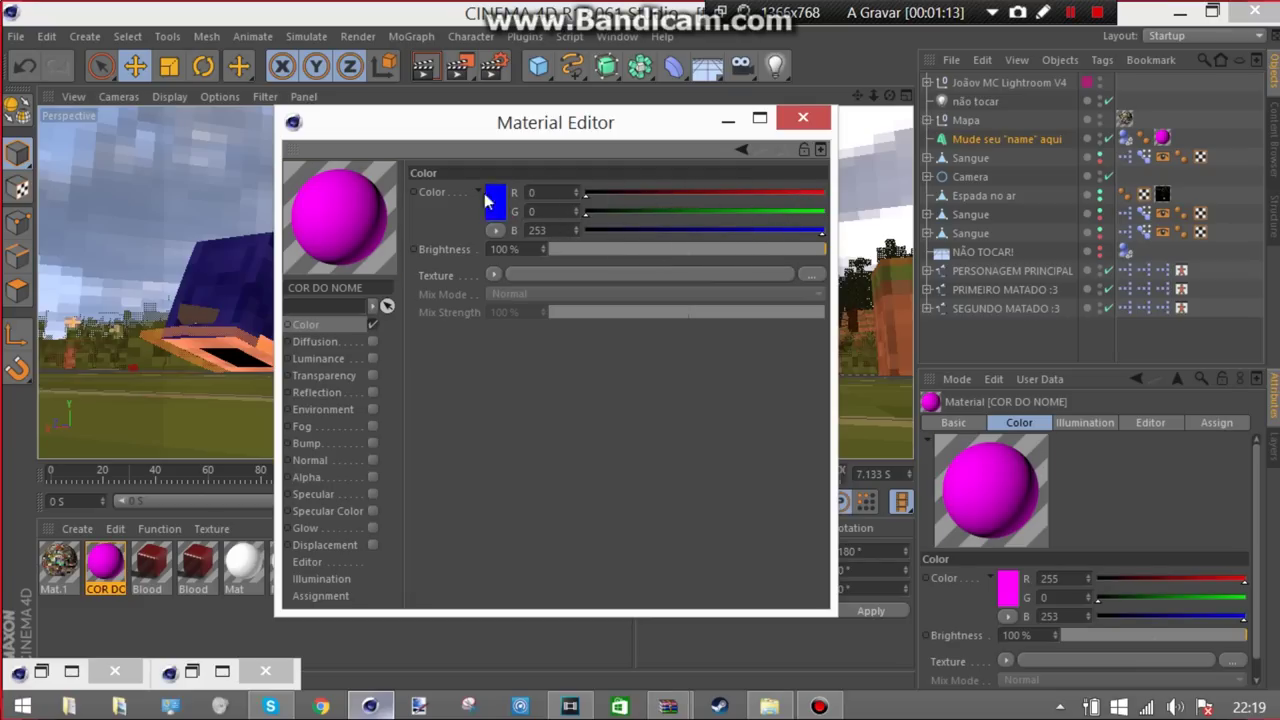
click(803, 117)
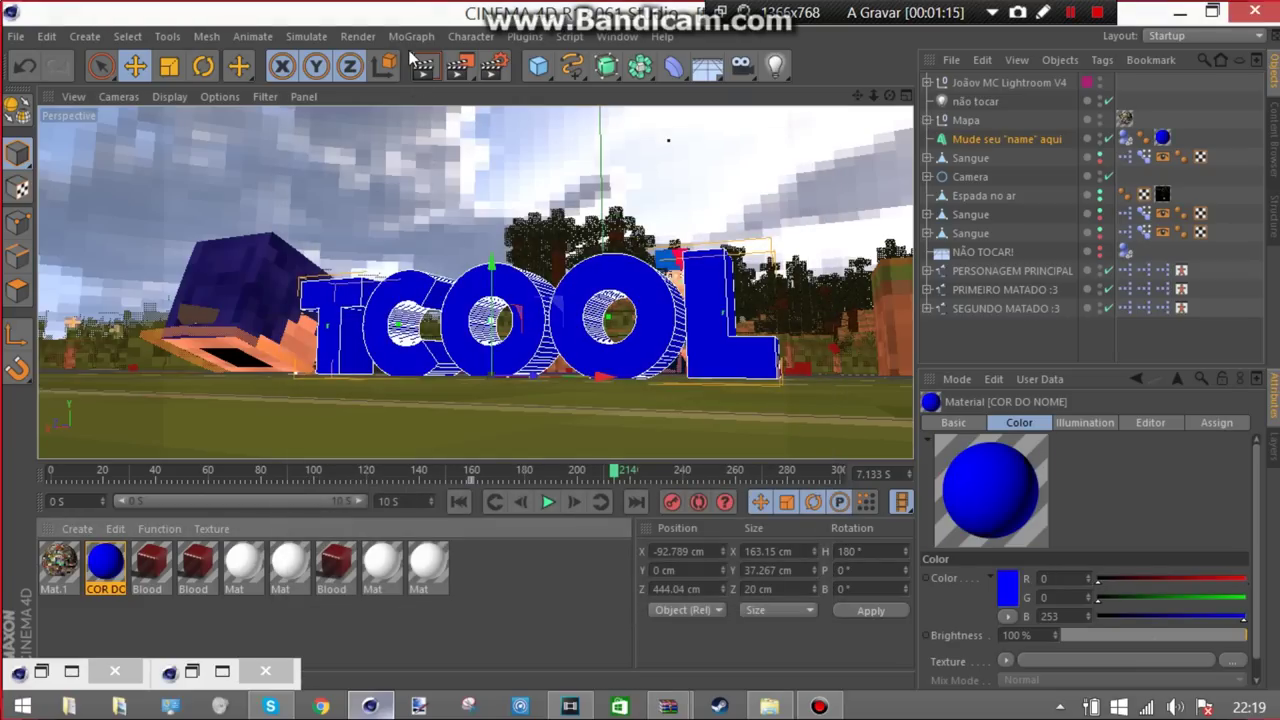
key(ctrl+r)
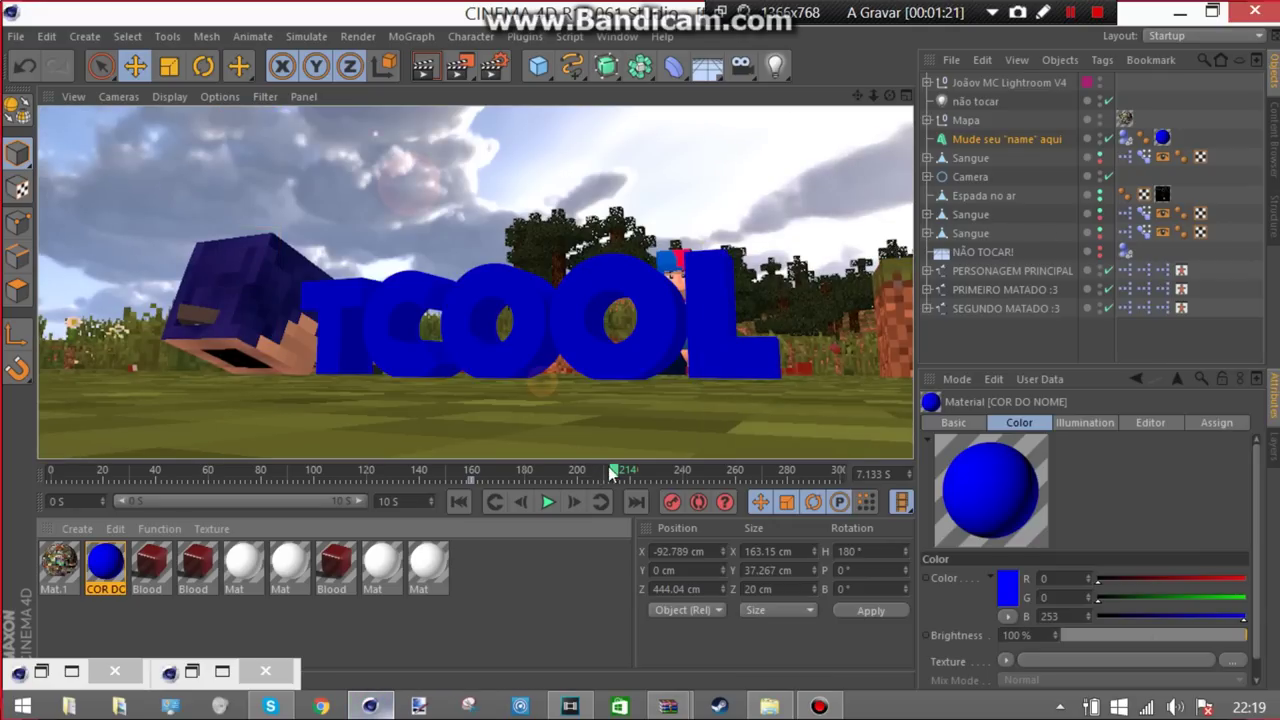
Return the timeline to 0 S and play the finished animation from the start
drag(616, 473, 52, 473)
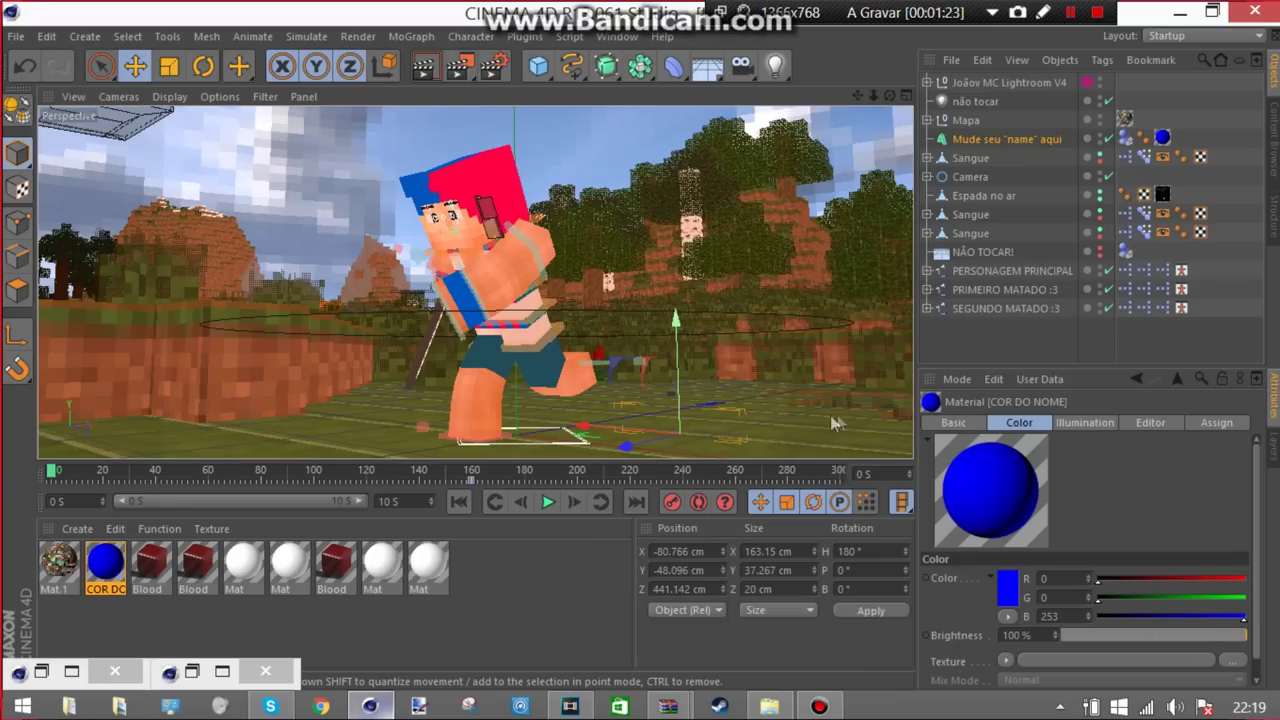
click(547, 503)
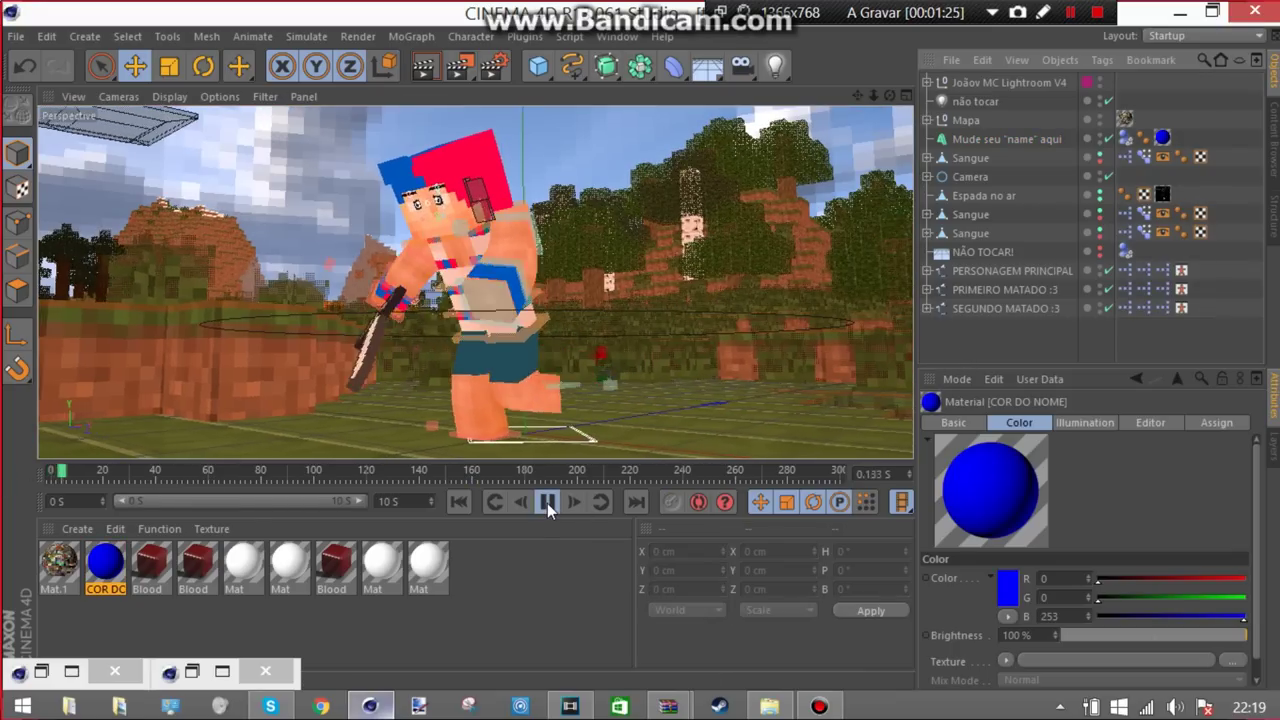